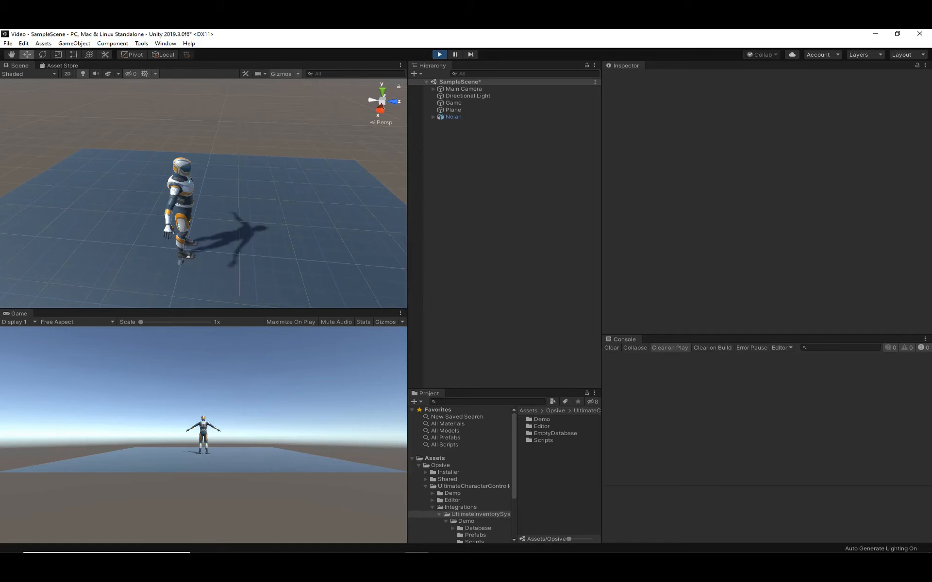
- Test toggling the character's camera between first and third person in play mode, and stop the game
key(v)
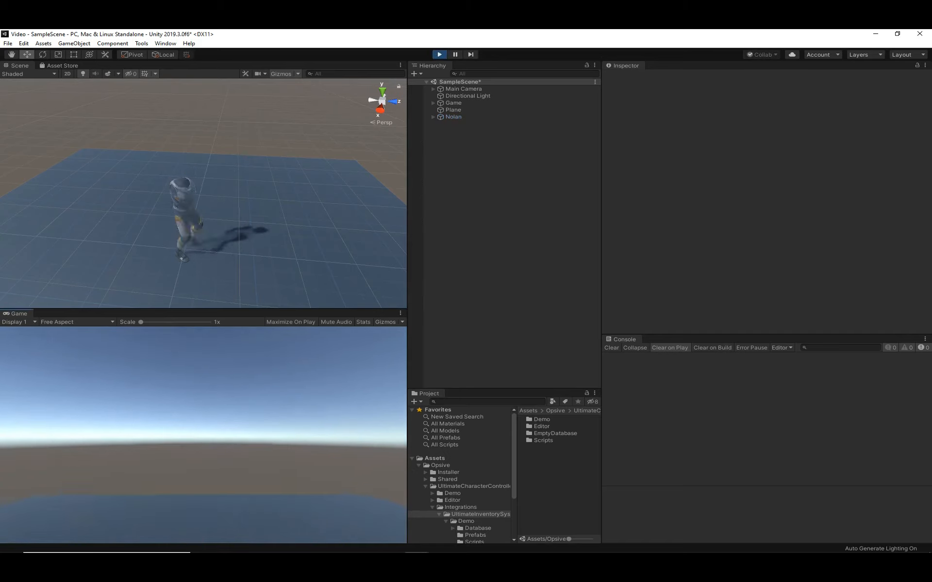
key(v)
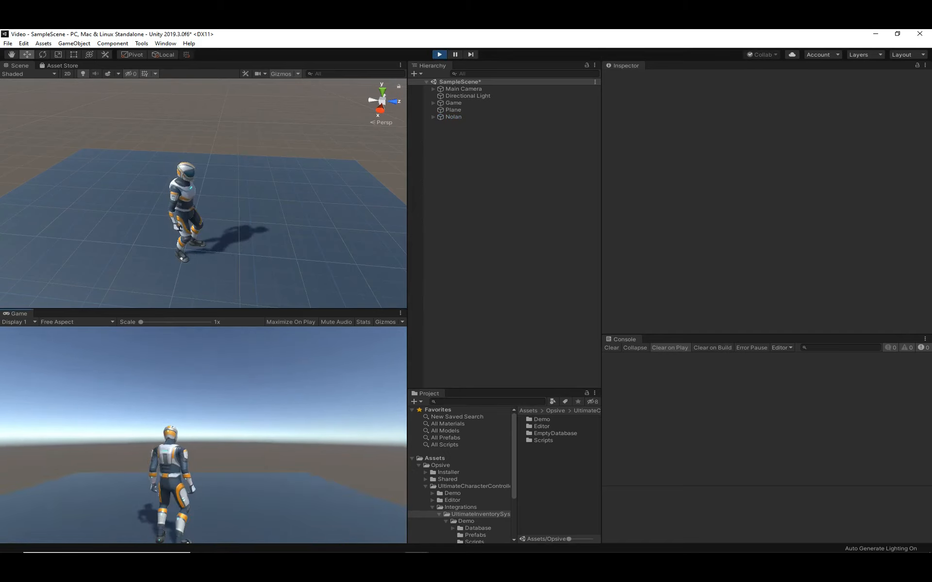
key(Escape)
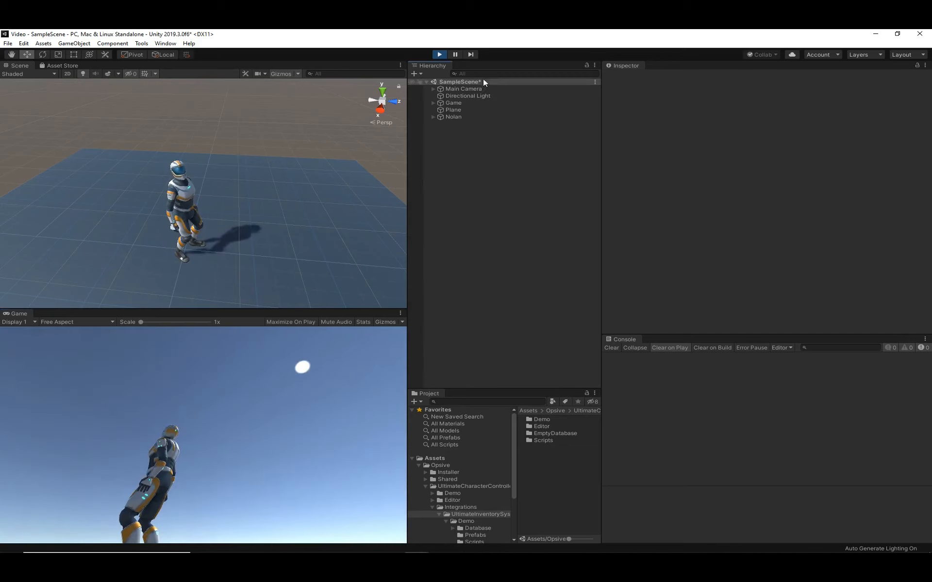
click(439, 54)
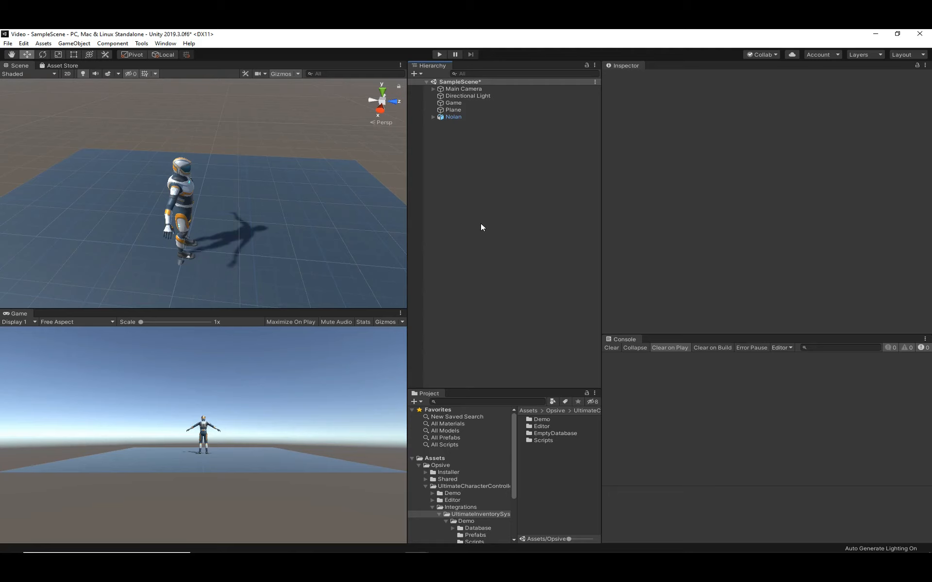
- Browse the Ultimate Inventory System integration folder, including its Demo prefabs, Editor and Scripts subfolders
scroll(484, 494, down, 3)
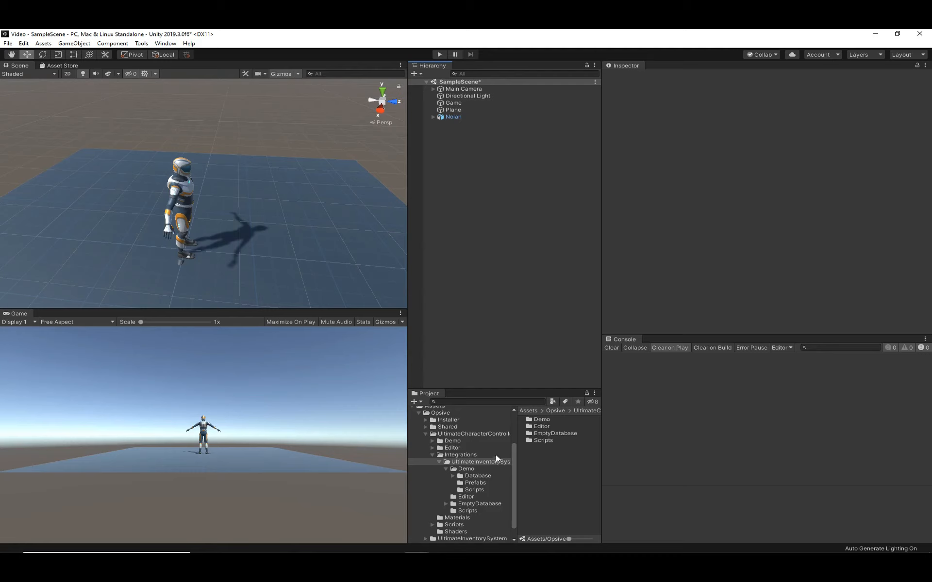
click(468, 469)
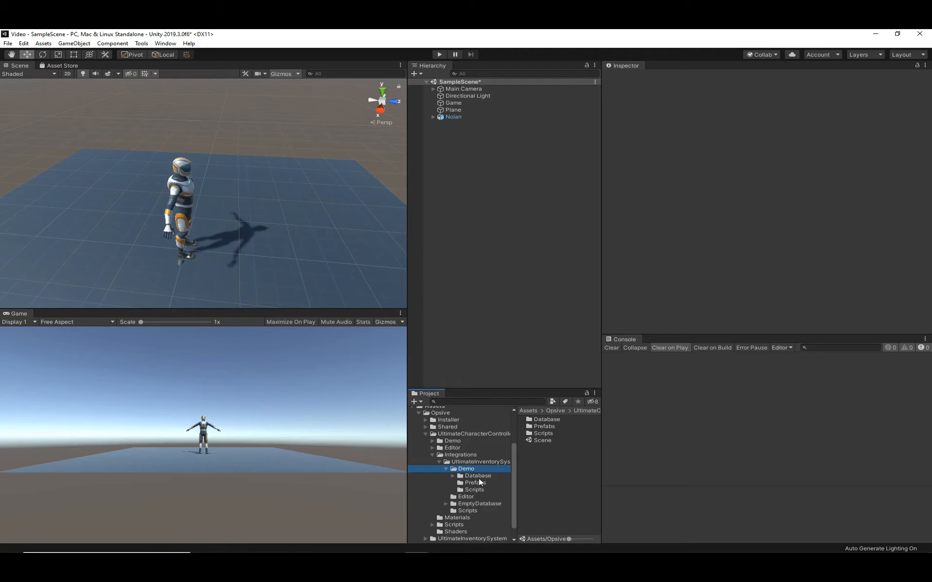
click(480, 482)
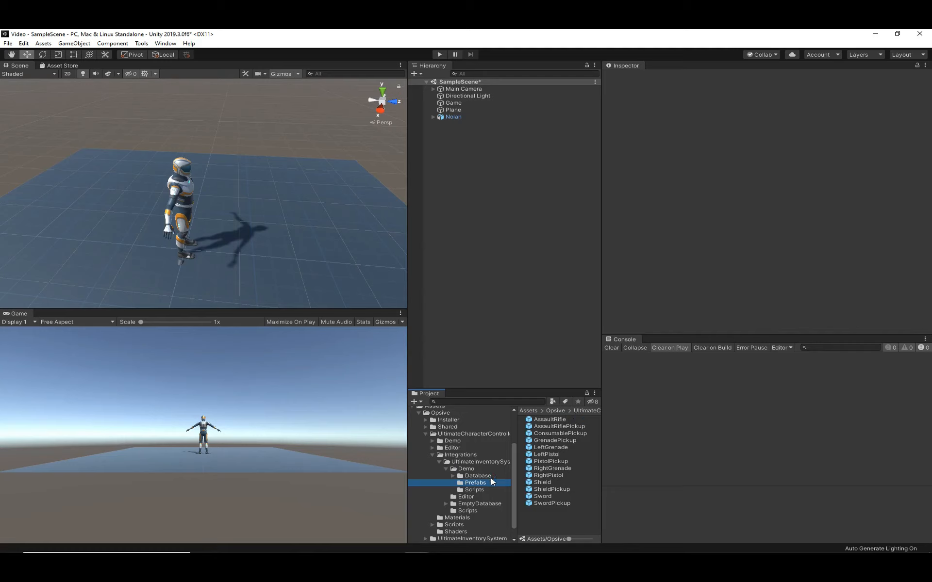
click(463, 463)
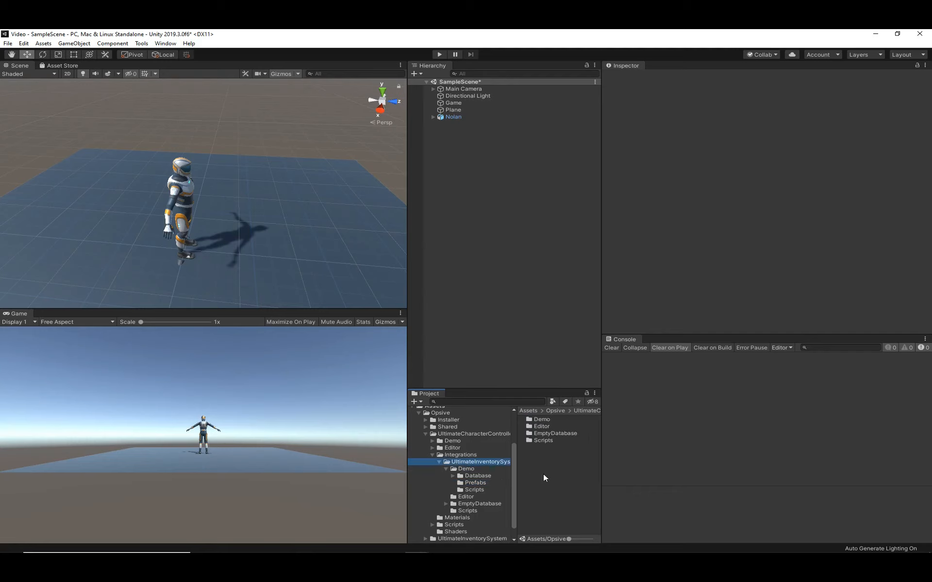
click(550, 425)
click(551, 439)
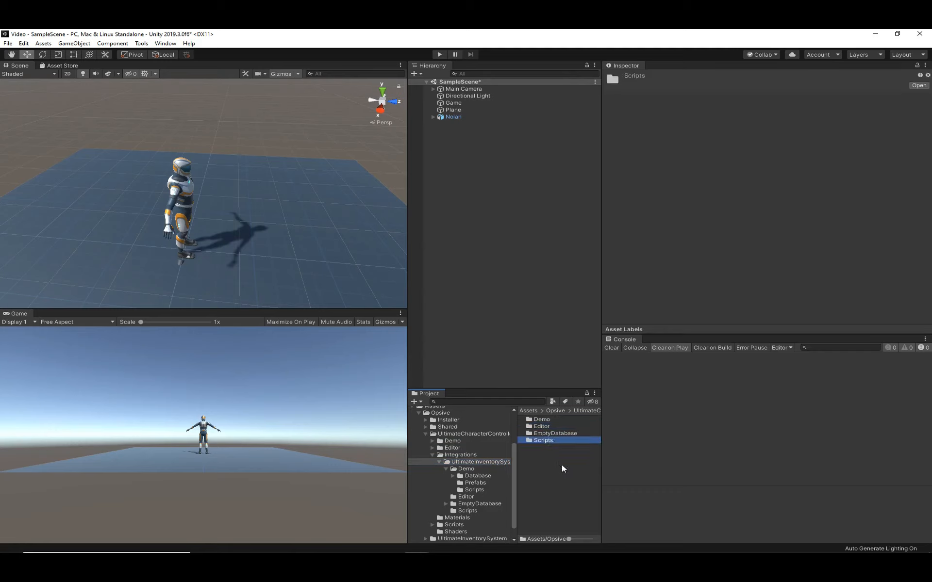
click(561, 464)
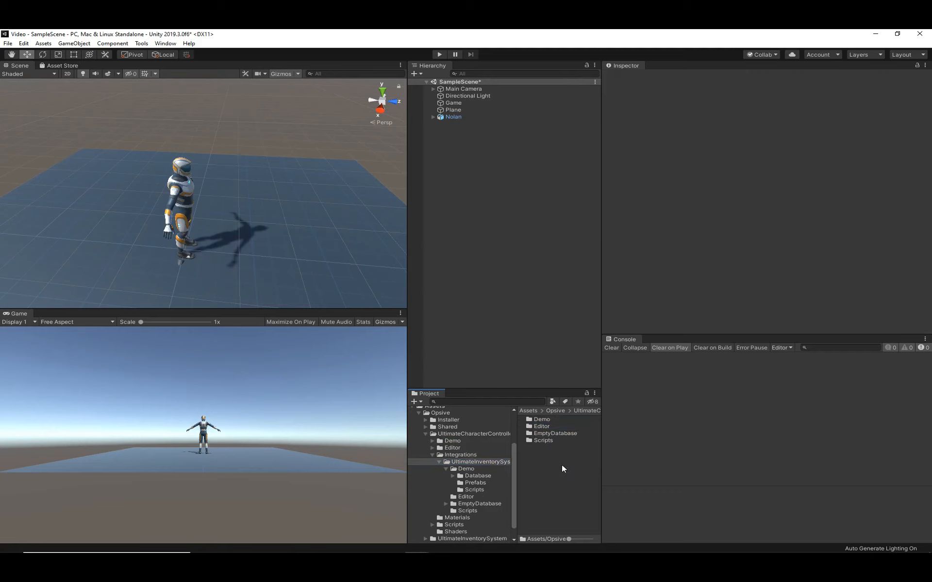
- Open EmptyCharacterInventoryDatabase from the integration's EmptyDatabase folder in the Inventory Manager
click(564, 433)
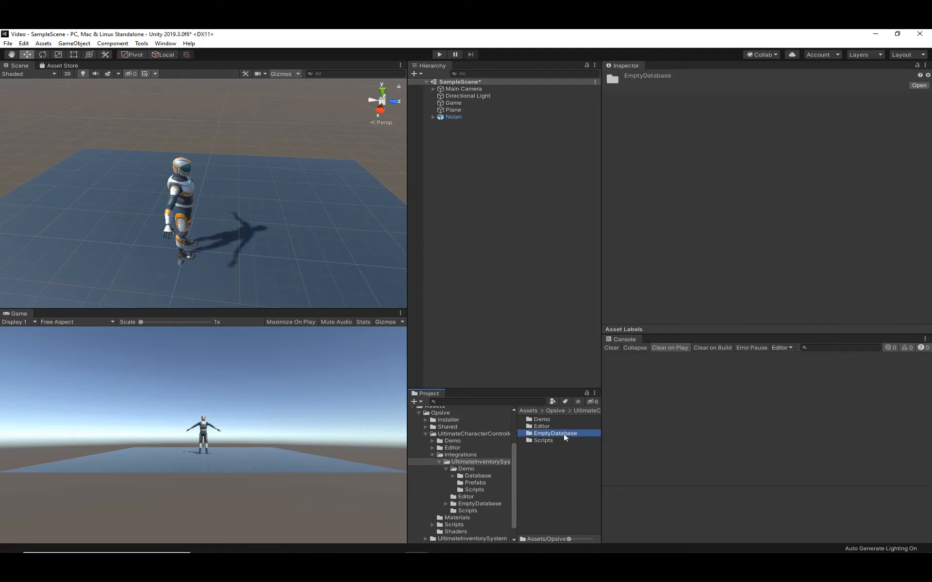
double_click(563, 433)
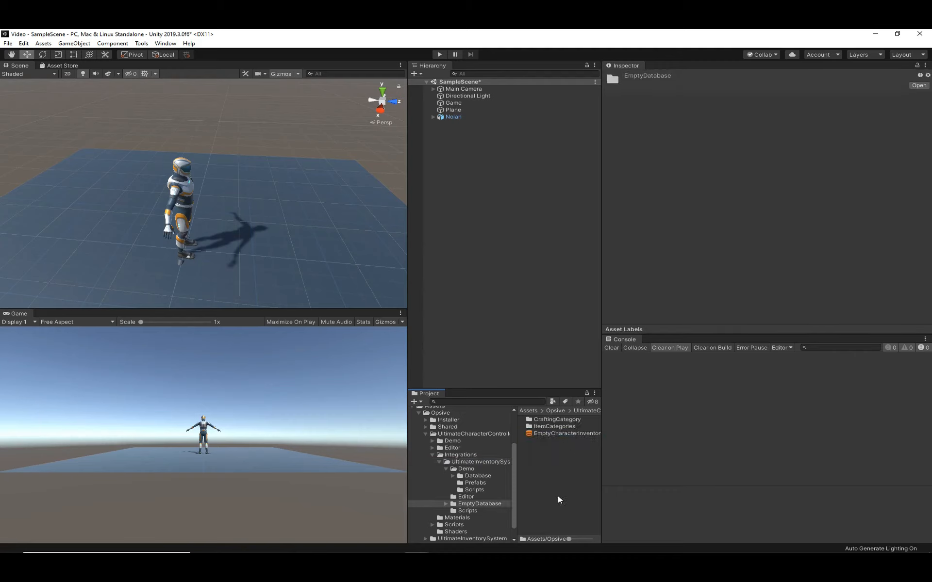
click(572, 432)
click(772, 100)
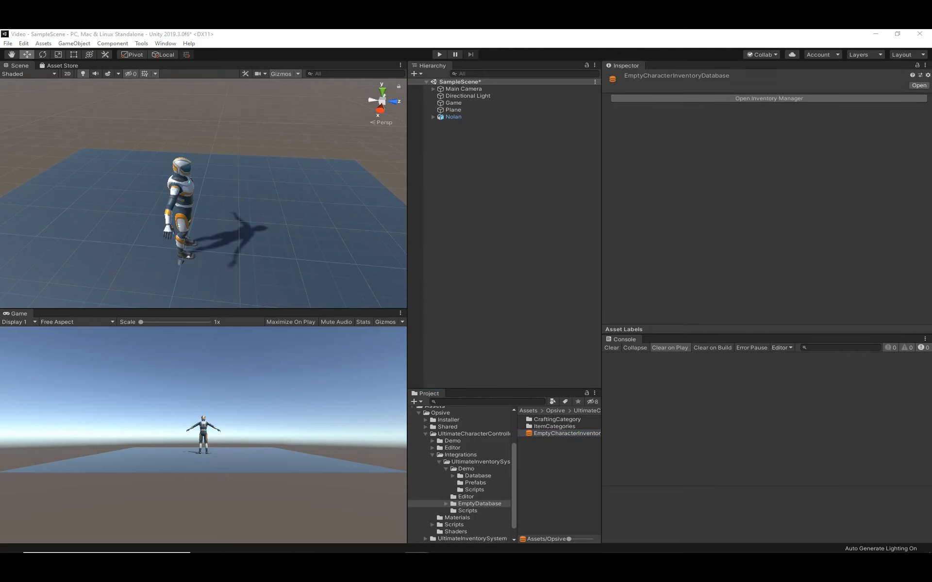
drag(232, 132, 361, 139)
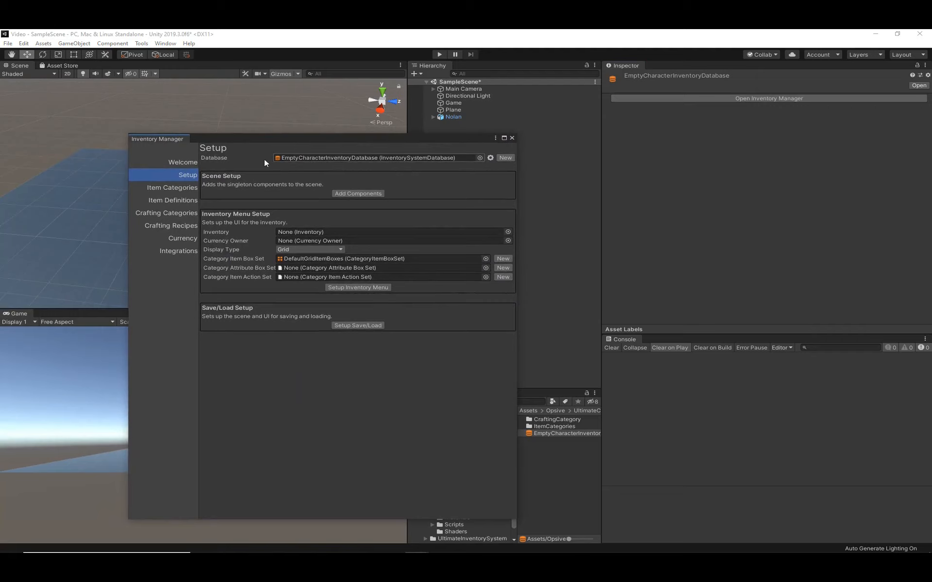
- Duplicate the empty character database into the project's Assets folder as MyInventoryDatabase.asset and check the console log entry
click(490, 158)
click(518, 165)
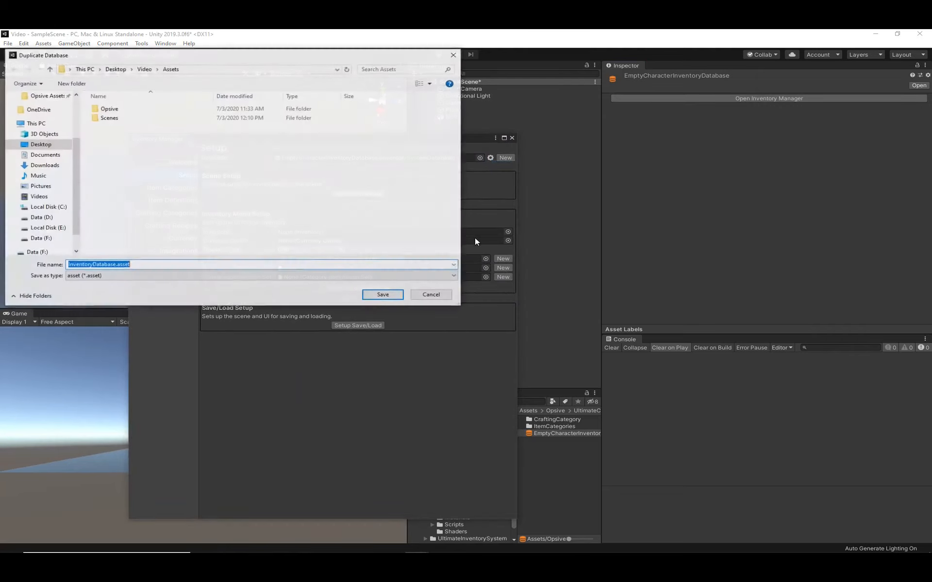
key(Home)
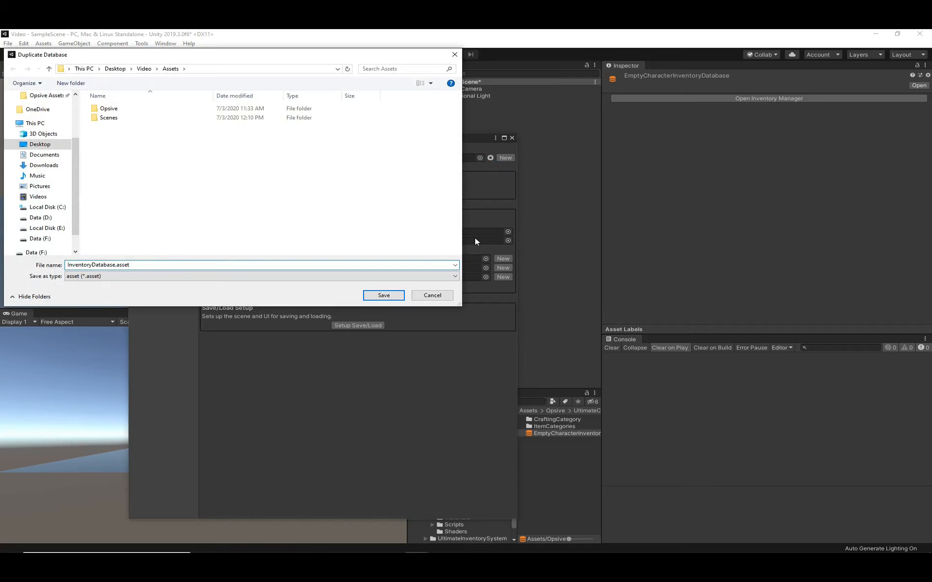
text(My)
key(Return)
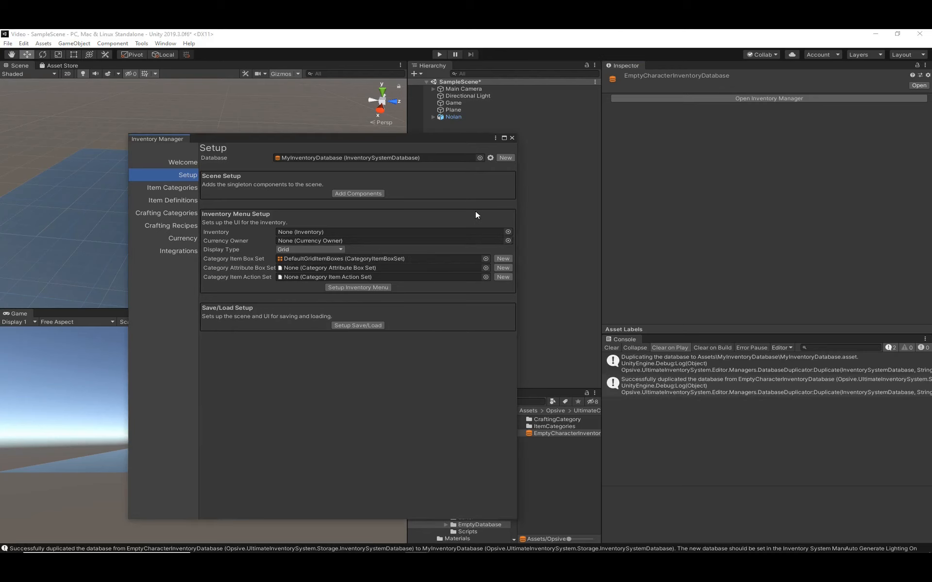
click(686, 386)
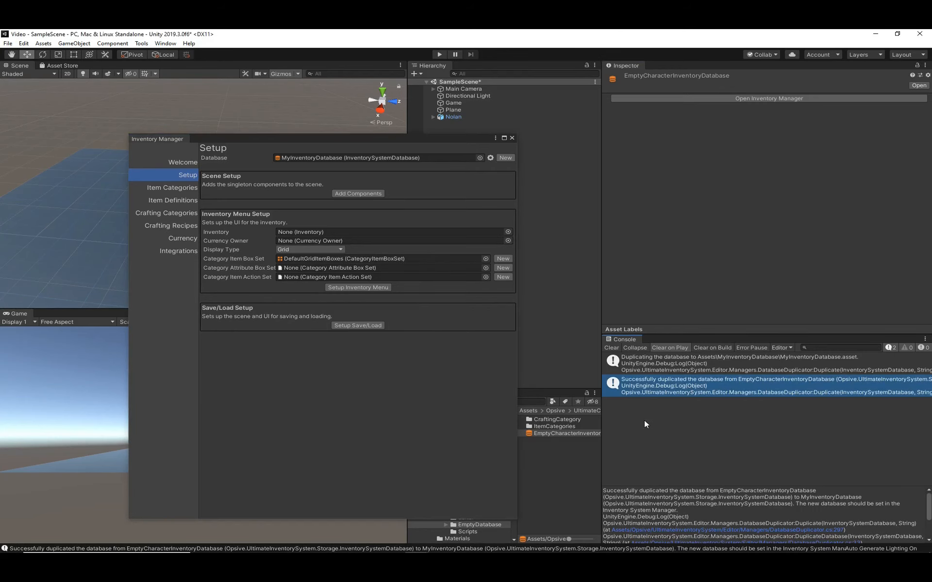
click(574, 325)
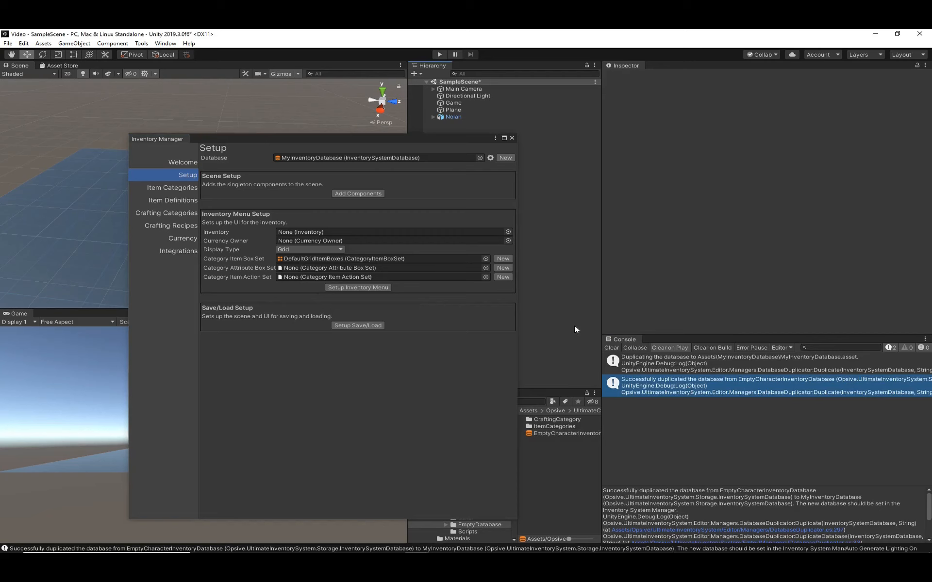
- Add the inventory system's singleton components to the scene with the Game object selected for inspection
drag(423, 135, 0, 136)
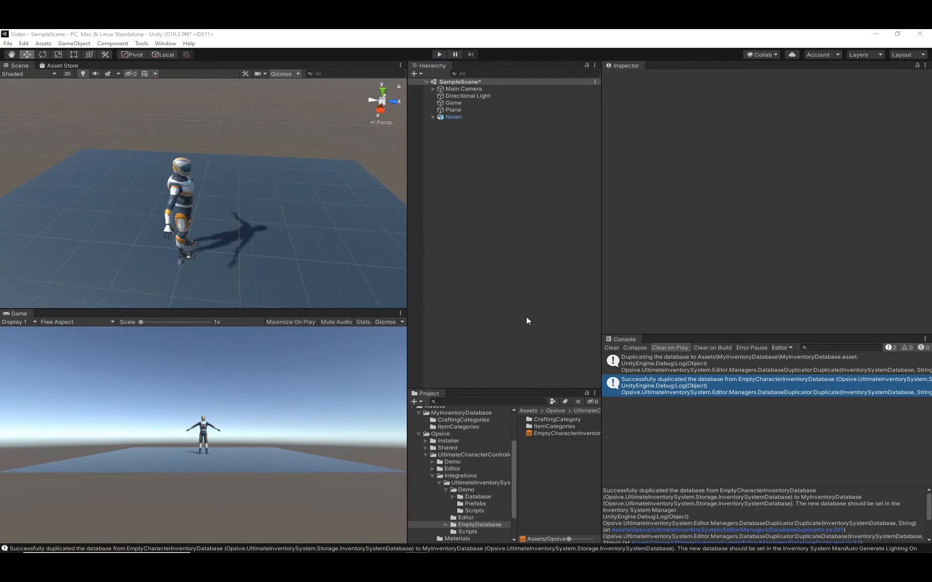
click(452, 103)
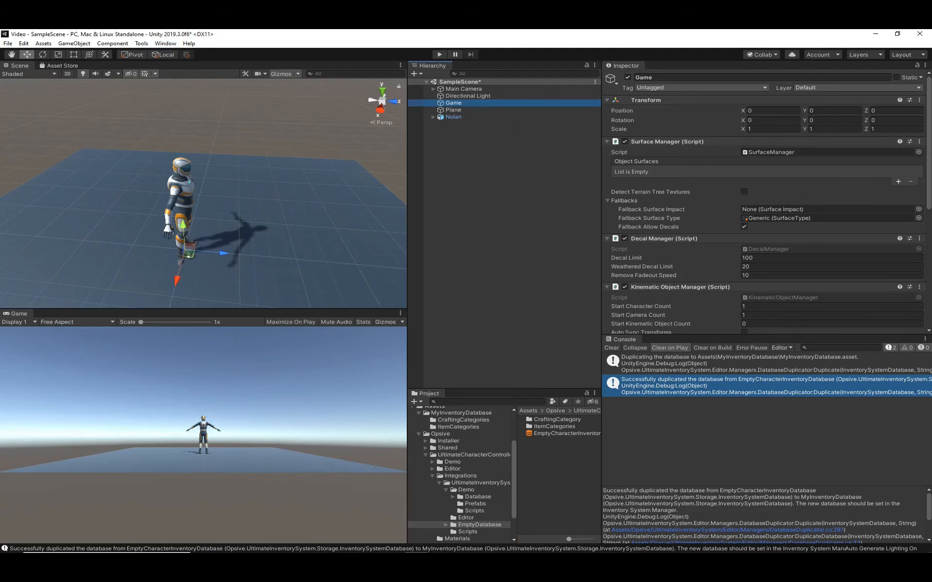
drag(0, 122, 345, 122)
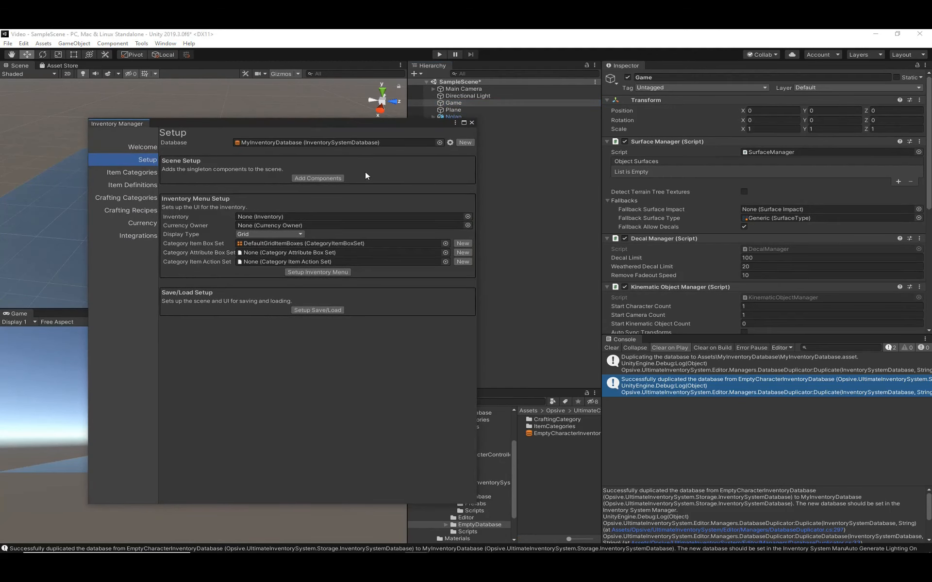
click(333, 178)
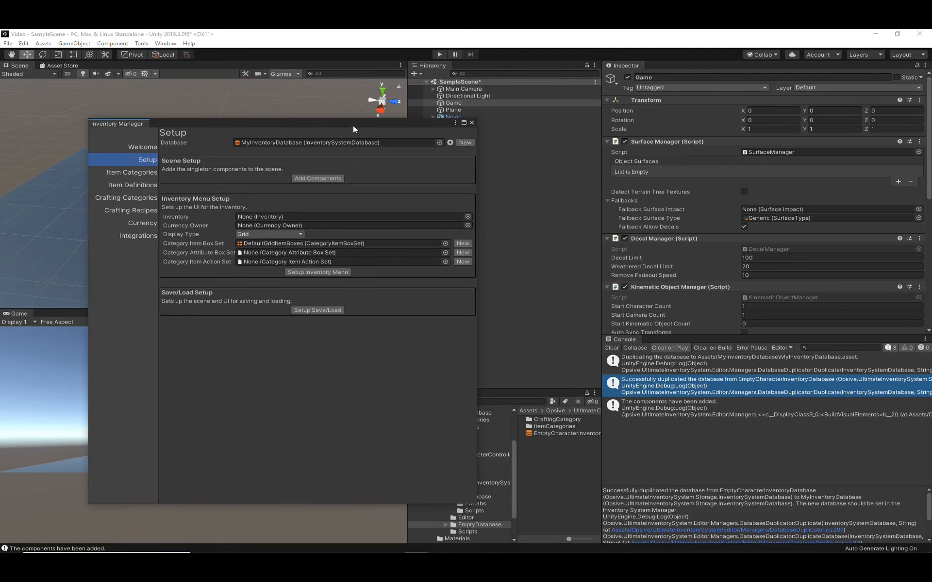
drag(357, 122, 348, 123)
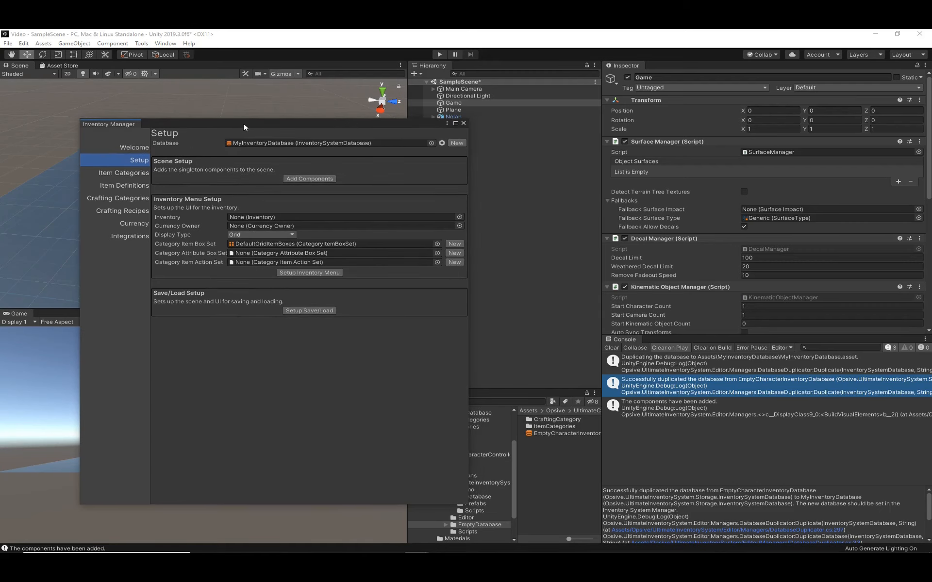
- Examine the Item Set Manager and Inventory components on the Nolan character
drag(243, 123, 0, 160)
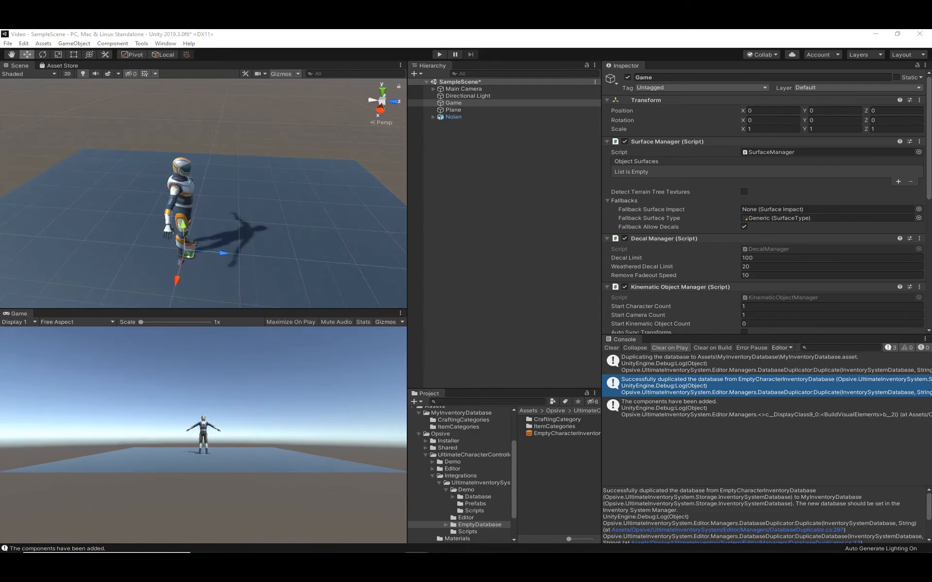
click(454, 117)
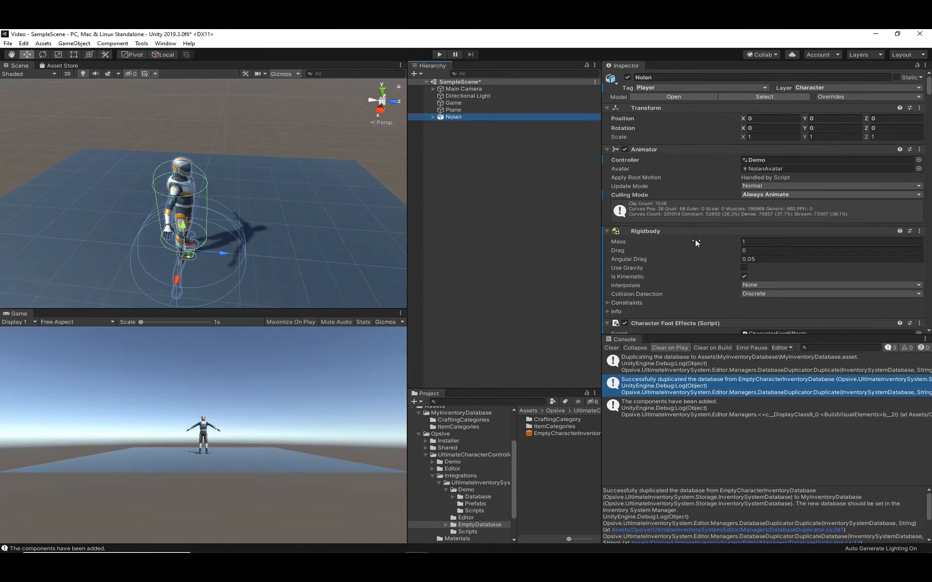
scroll(694, 239, down, 15)
scroll(695, 240, down, 12)
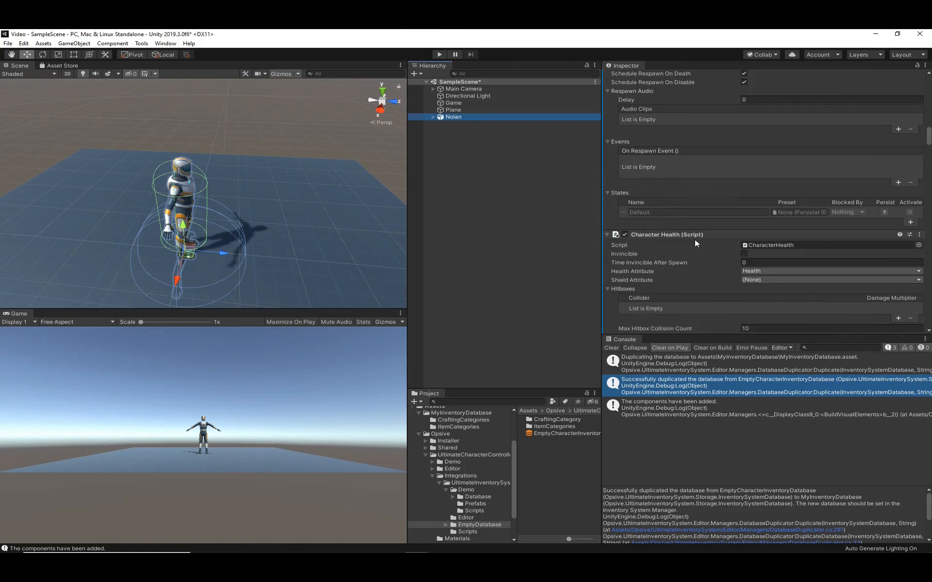
scroll(695, 240, down, 4)
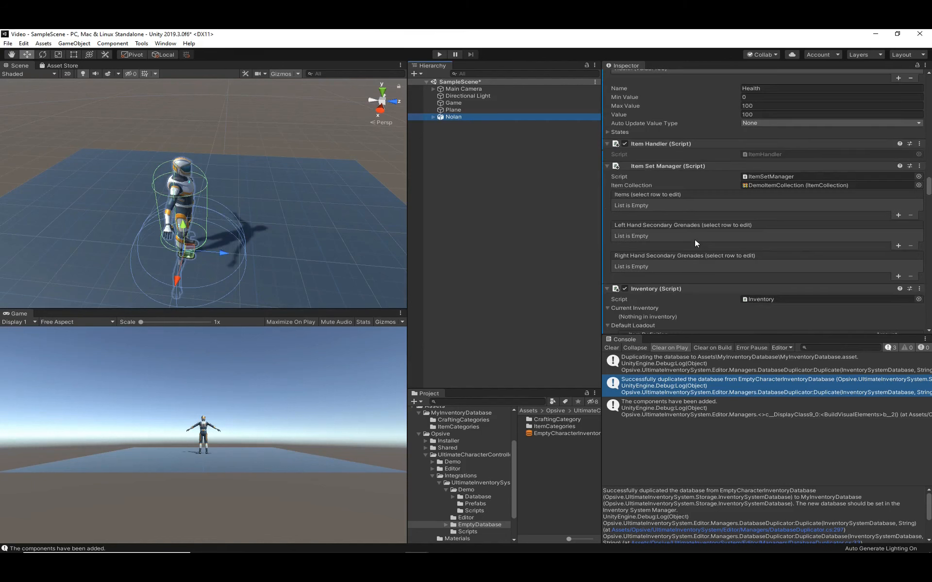
scroll(650, 207, down, 4)
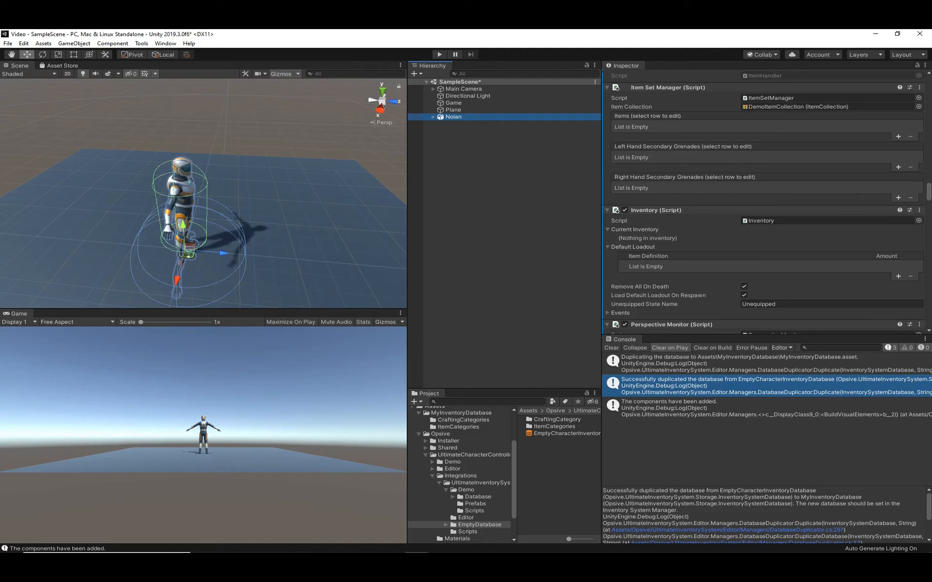
click(569, 186)
- Load Nolan as an existing character in the Character Manager and compare its Items options with the new character settings
click(142, 44)
mouse_move(245, 56)
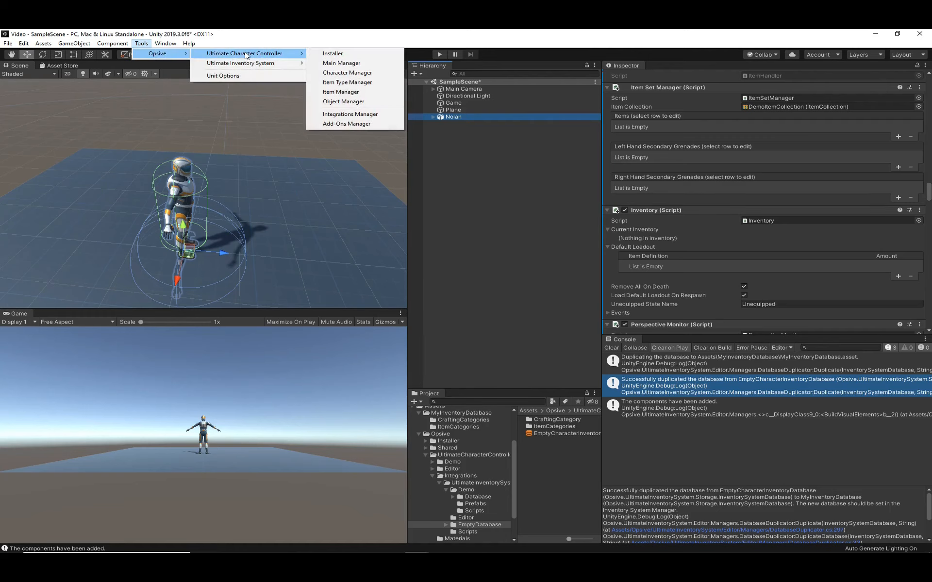
click(363, 72)
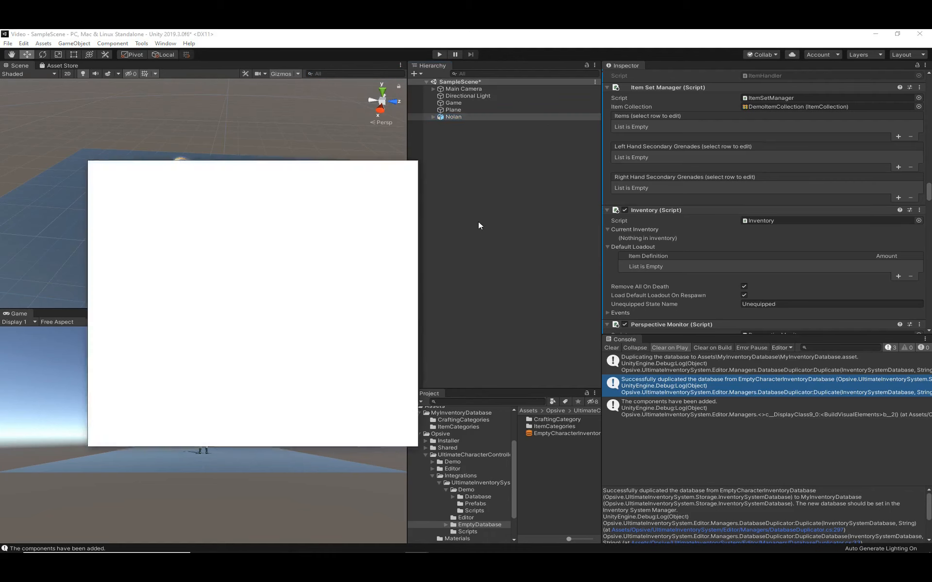
click(353, 187)
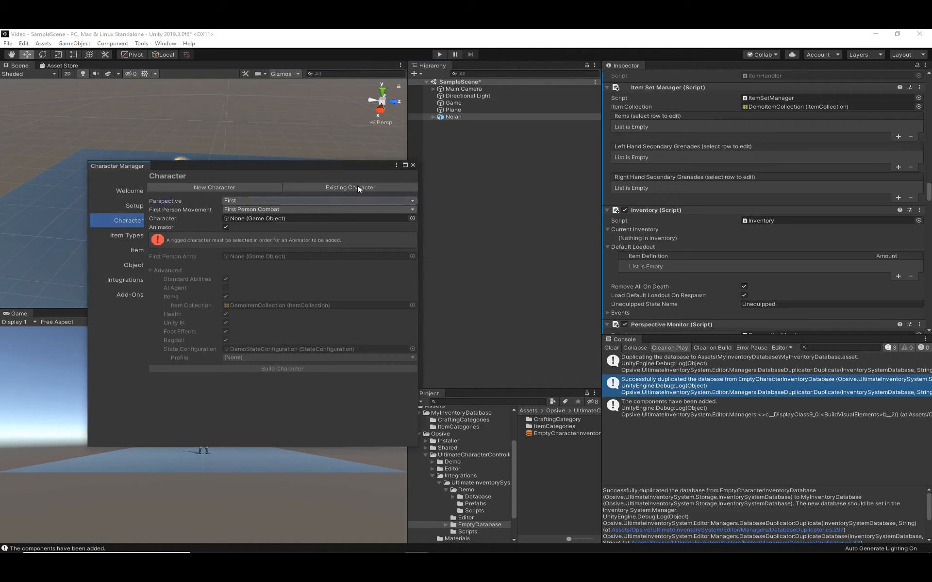
click(450, 117)
drag(448, 115, 272, 200)
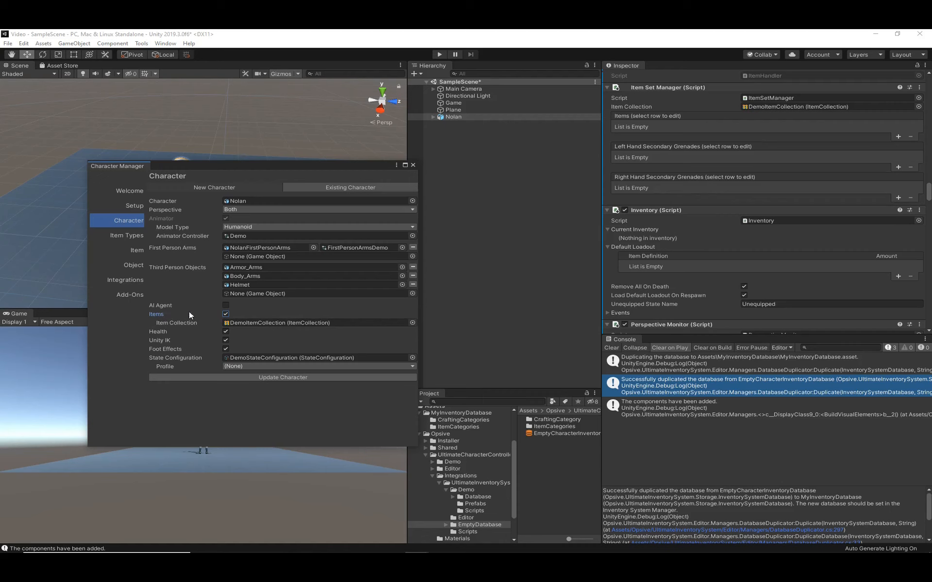
click(231, 186)
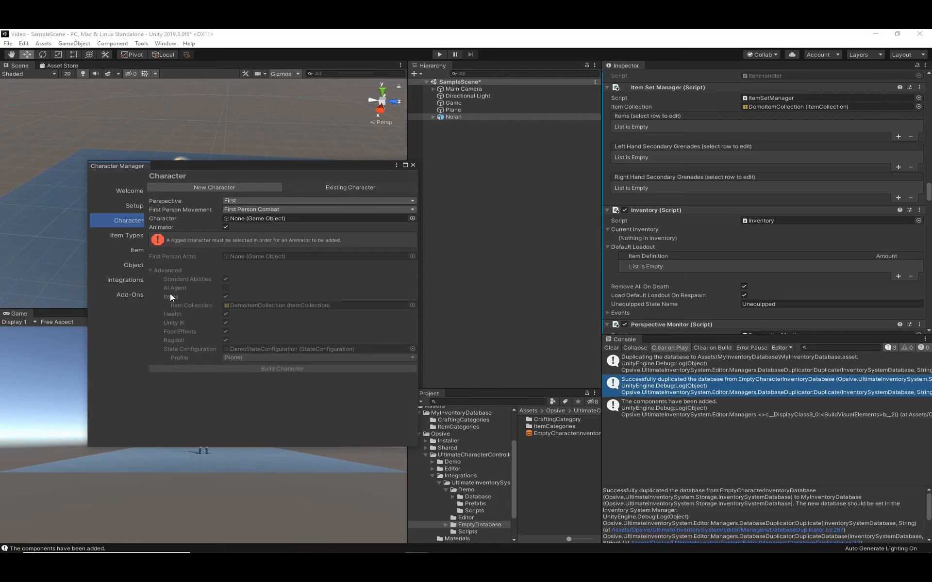
- Set up the Nolan character to work with the Ultimate Inventory System through the Character Manager's integration object setup
click(118, 282)
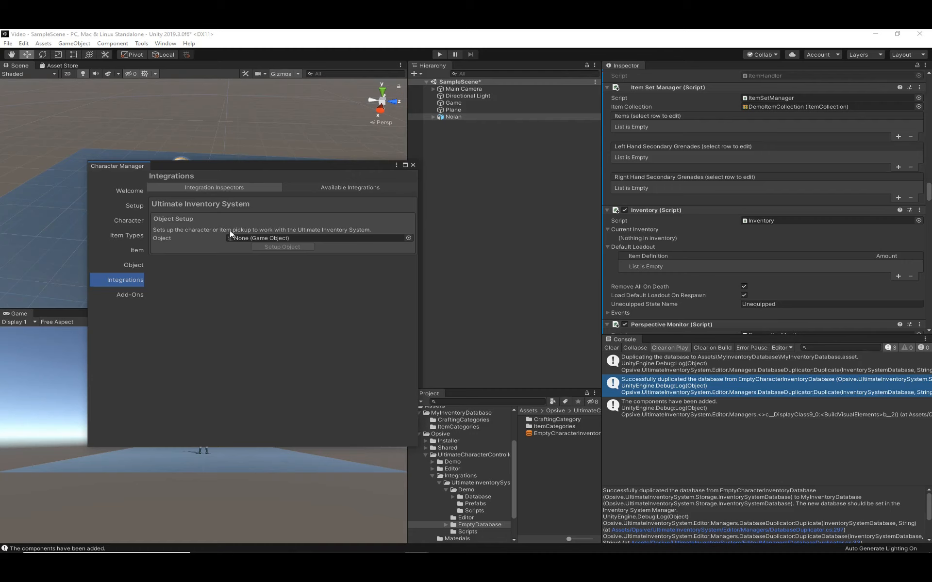
click(168, 238)
drag(467, 117, 266, 243)
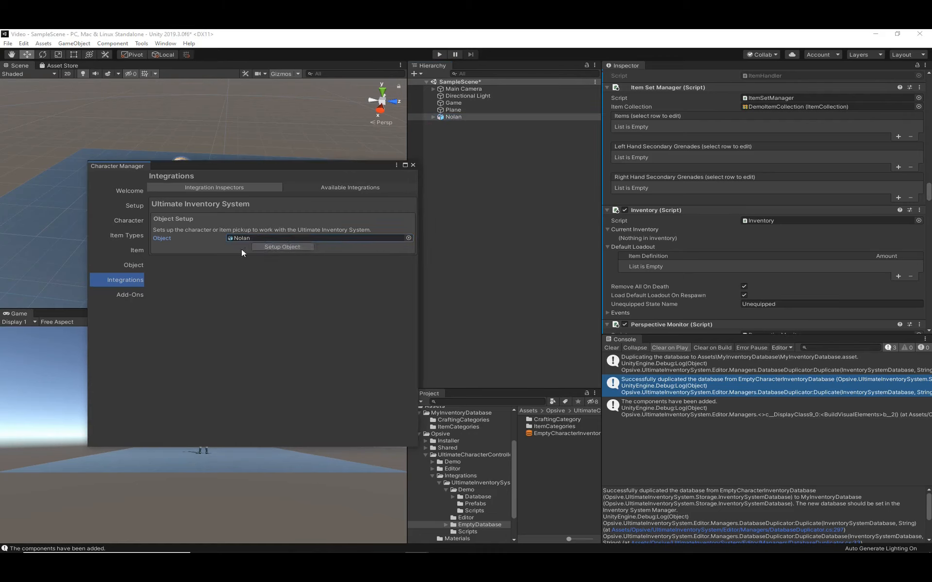
click(272, 248)
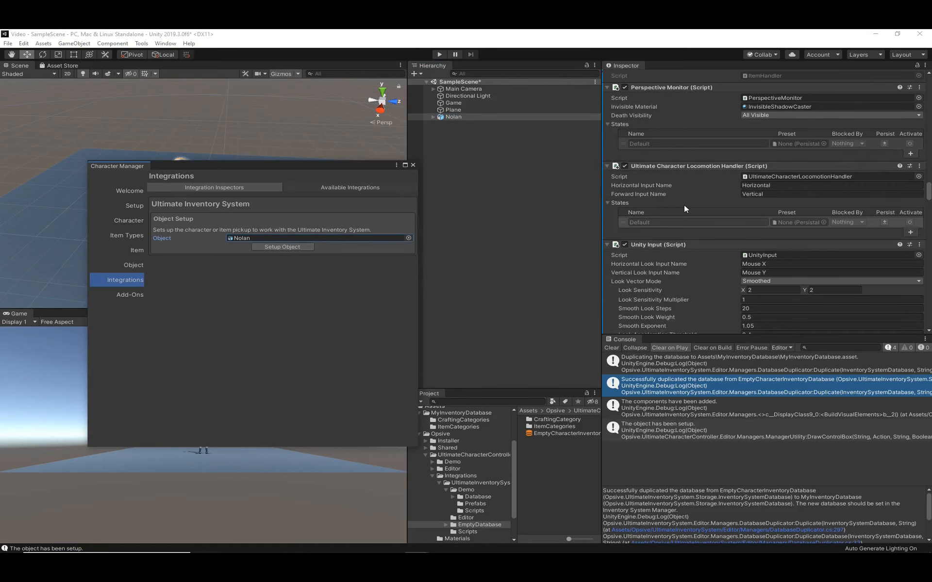
- Examine the Inventory, Ultimate Inventory System Bridge and Inventory System Item Set Manager components on Nolan
scroll(684, 206, down, 3)
scroll(684, 207, down, 5)
scroll(683, 205, up, 6)
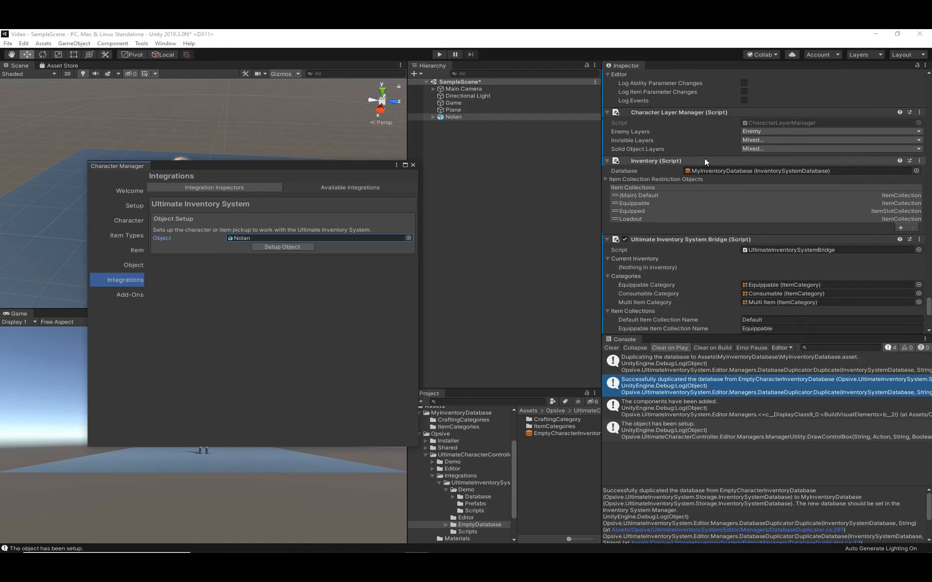
scroll(704, 159, down, 3)
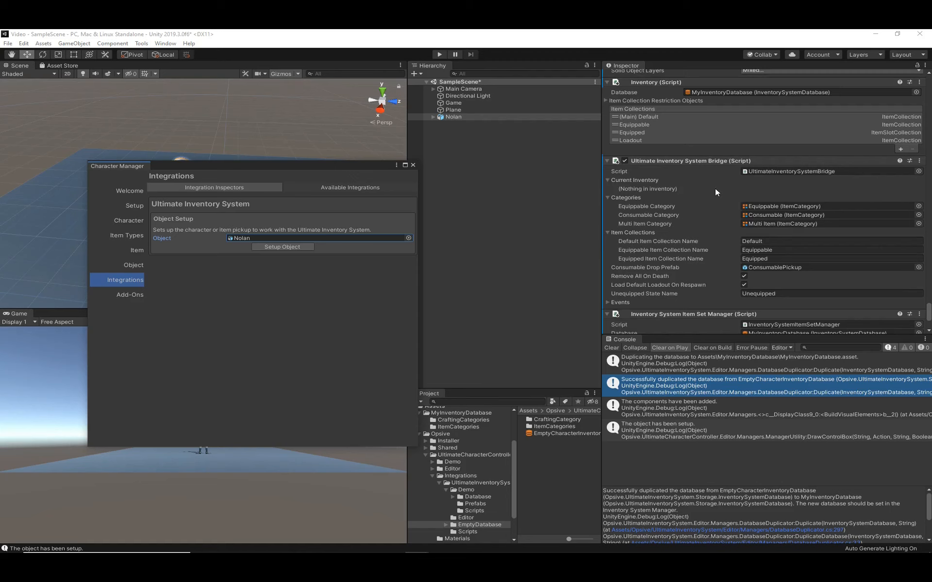
scroll(715, 188, down, 3)
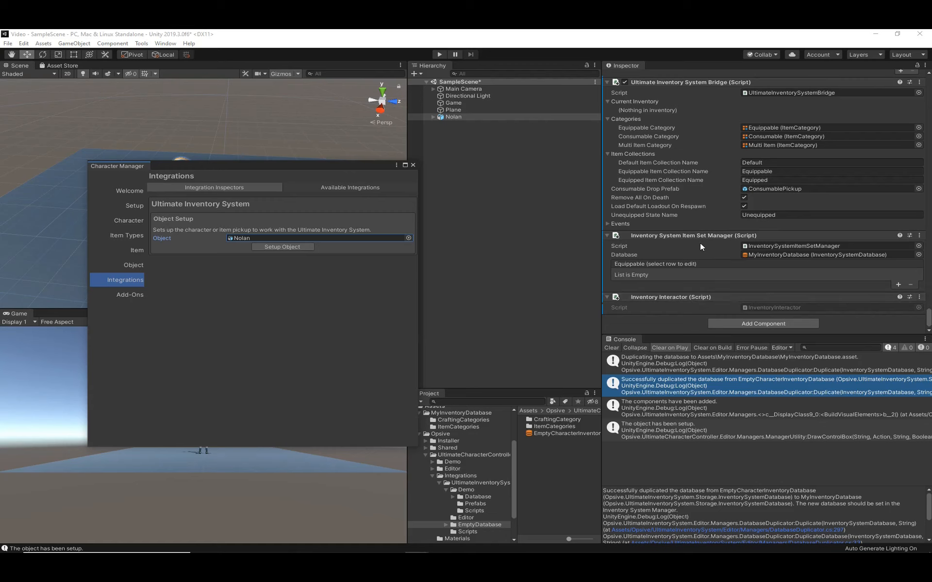
- Locate the database assigned to Nolan's Inventory System Item Set Manager and open MyInventoryDatabase in the Inventory Manager
click(791, 255)
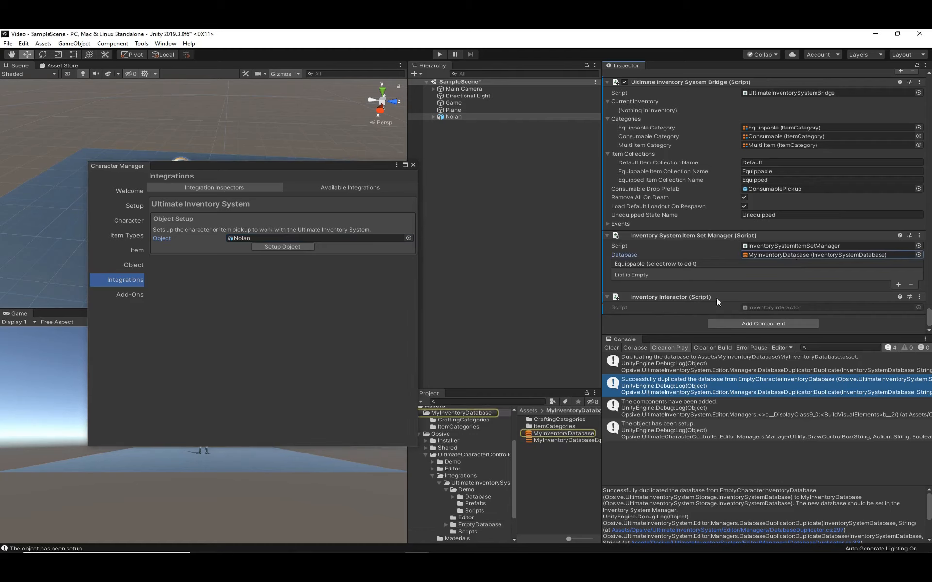
click(581, 432)
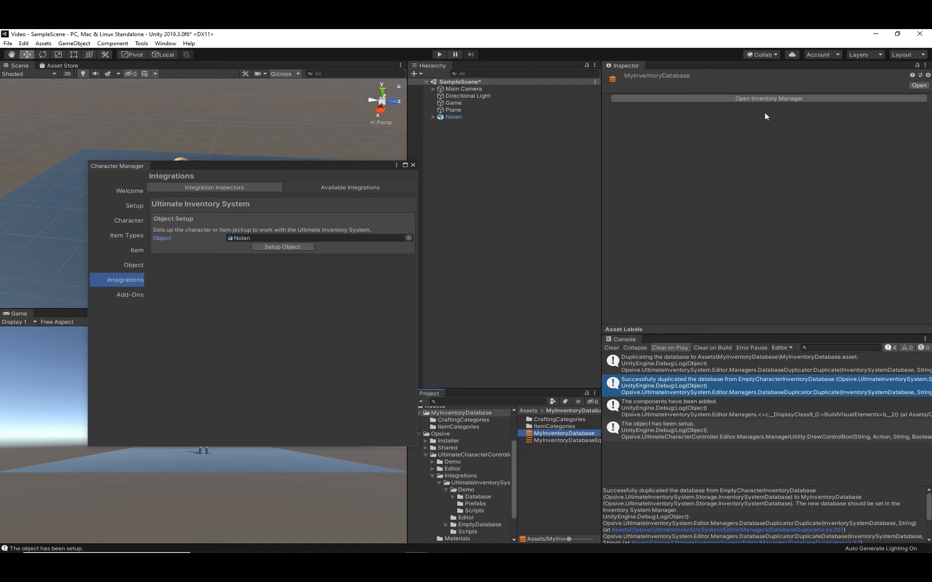
click(773, 99)
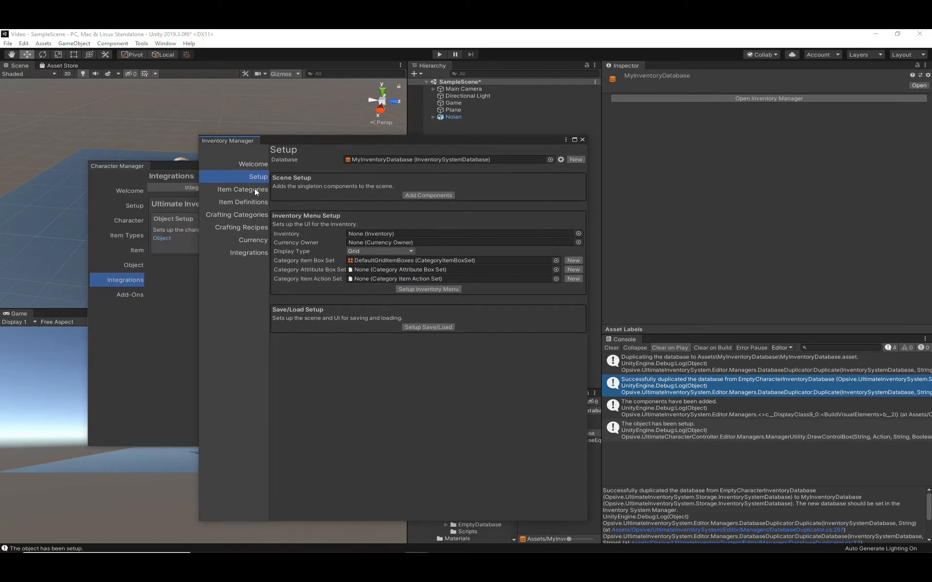
- Review the settings, parents and attributes of the All, Consumable, Equippable, Multi Item and Single Item categories
click(241, 190)
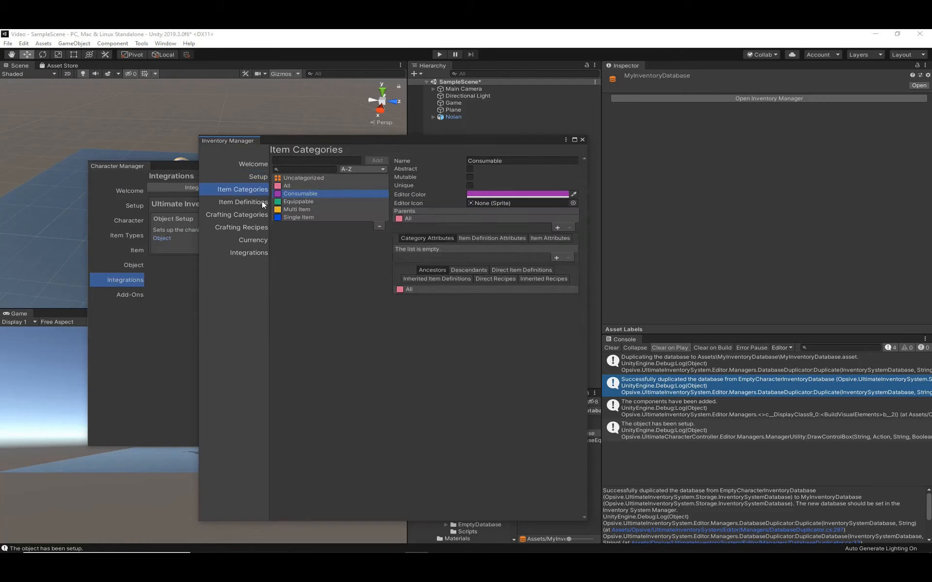
click(233, 203)
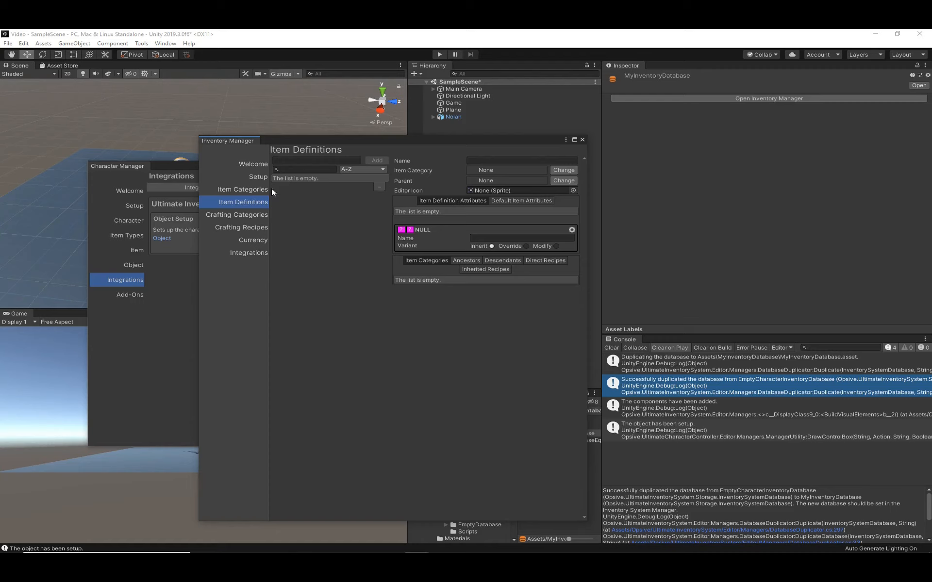
click(221, 192)
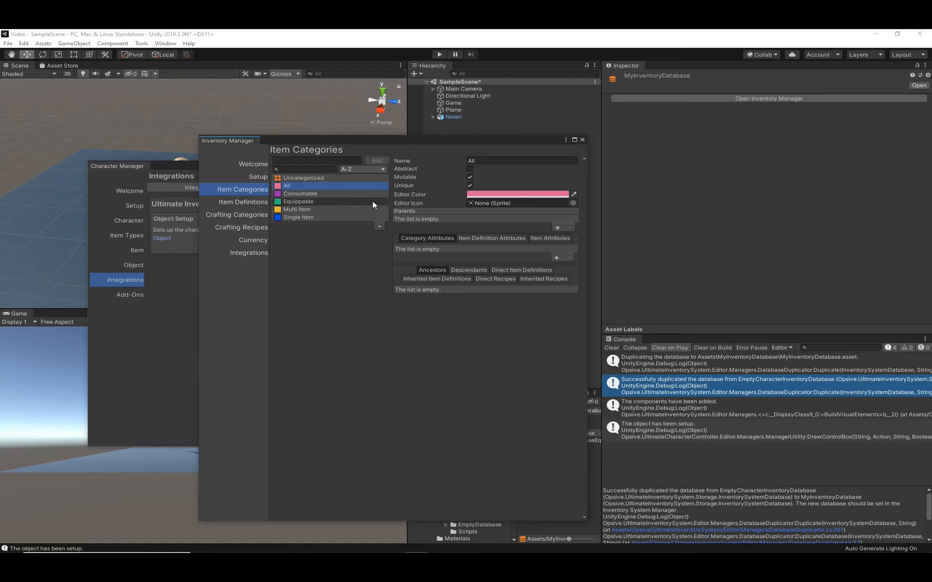
click(312, 193)
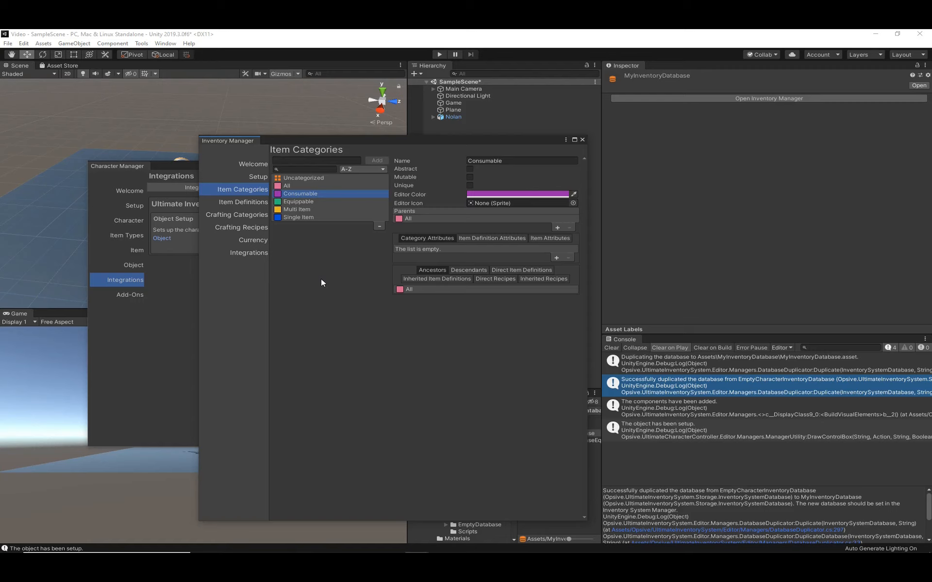
click(313, 201)
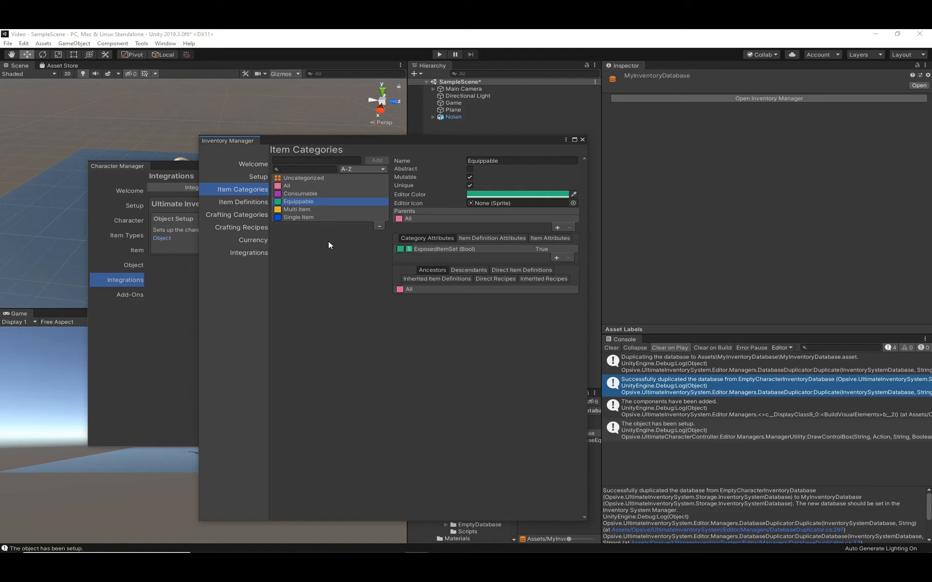
click(322, 209)
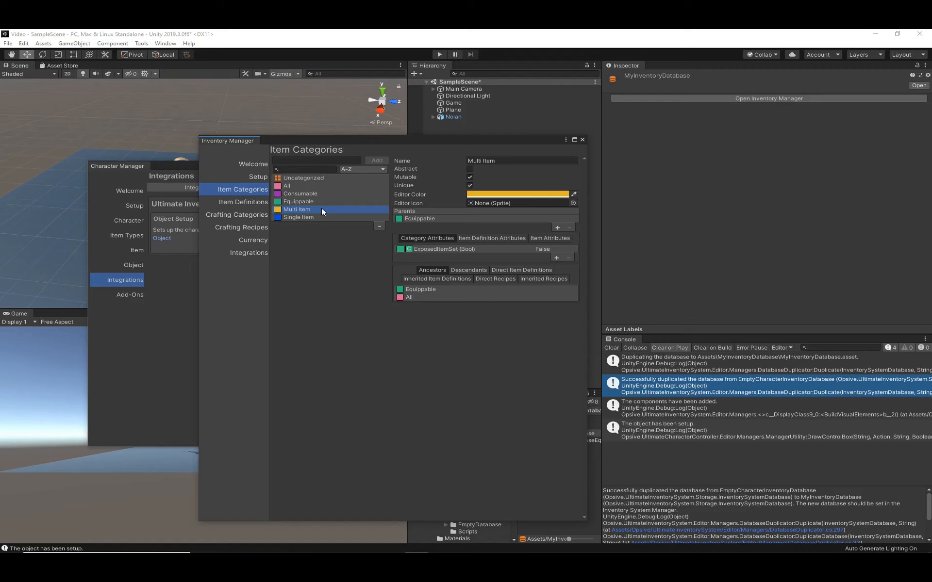
click(329, 215)
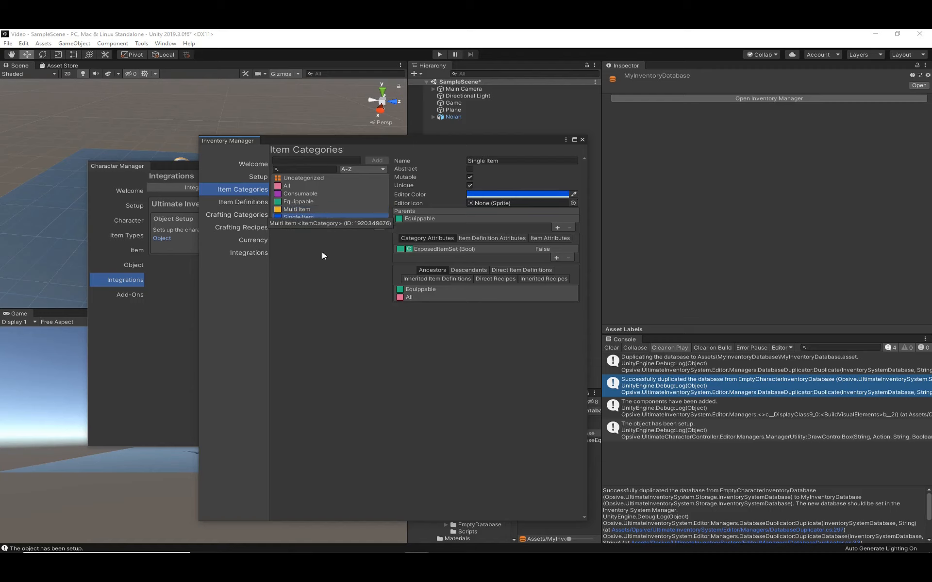
click(313, 210)
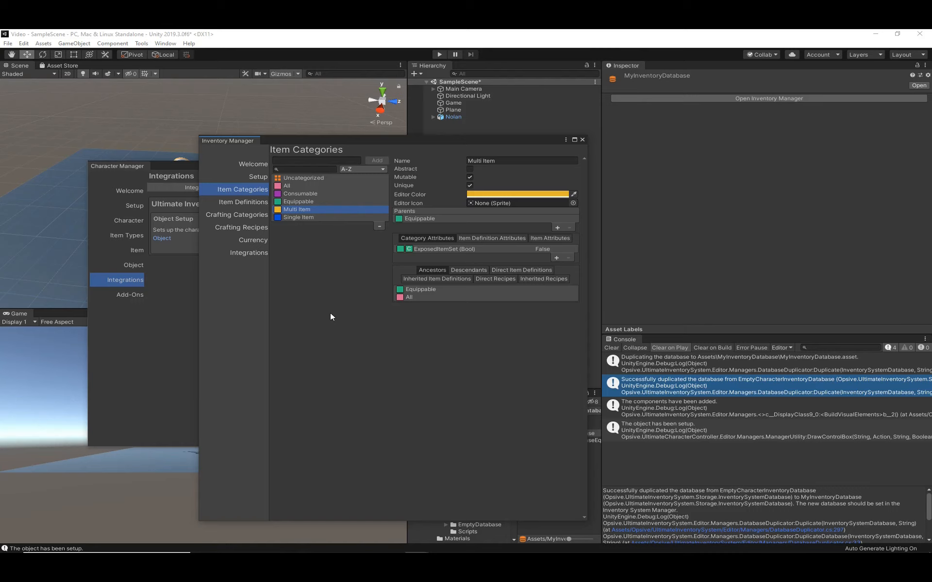
click(313, 217)
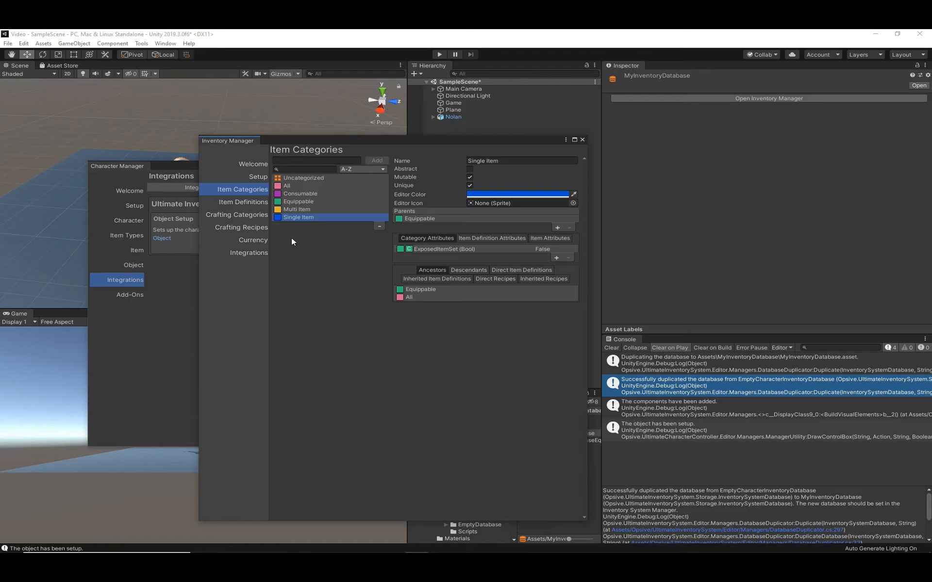
- Add an item definition named My Assault Rifle to the database
click(239, 205)
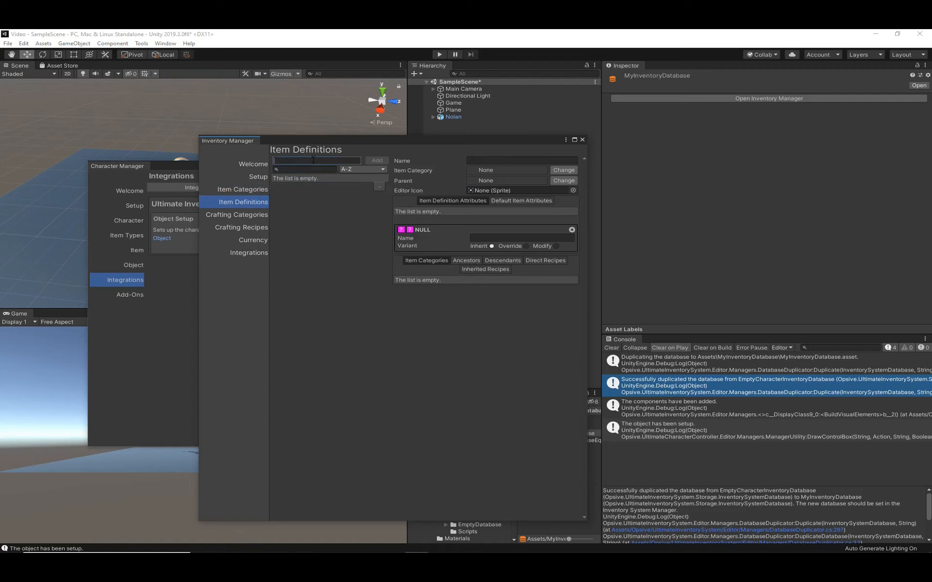
text(My)
text(ssault Rifle)
click(378, 160)
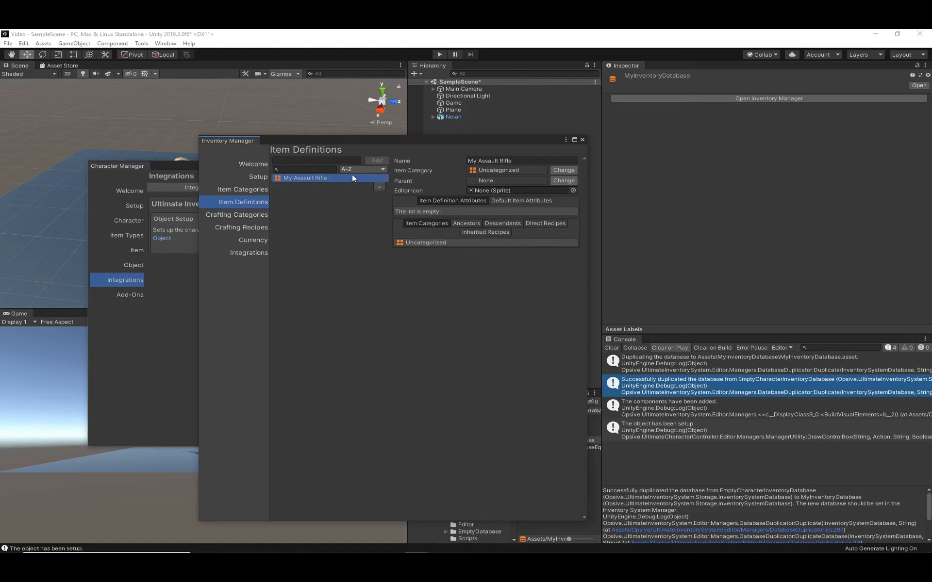
- Change the item category of My Assault Rifle to Single Item, using the default family option
click(563, 170)
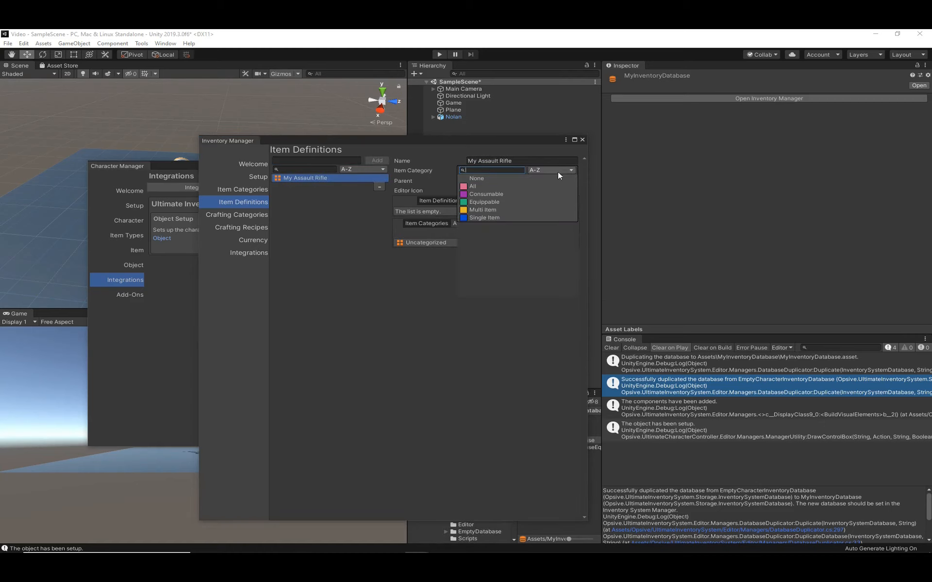
click(500, 217)
click(551, 221)
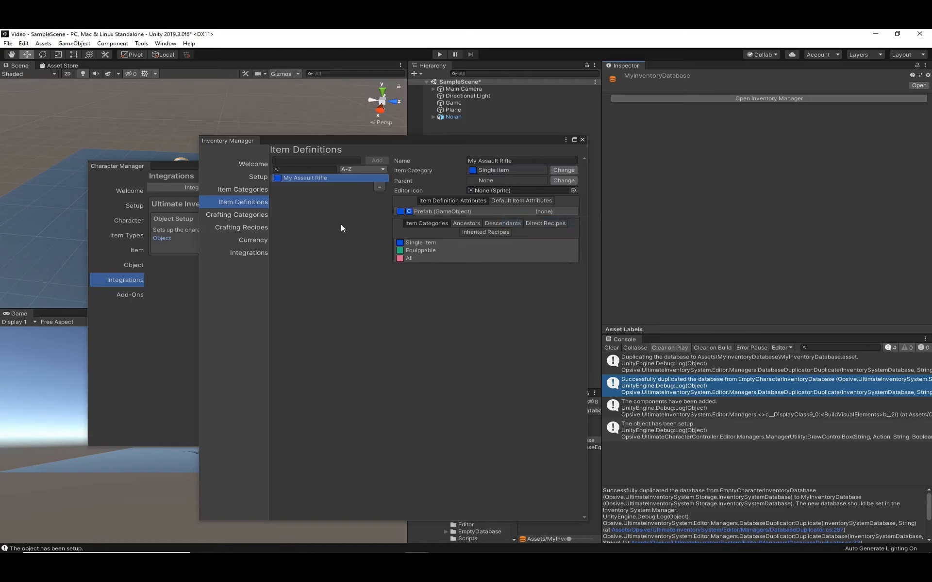
- Add a second item definition named My Assault Rifle Bullet
click(305, 159)
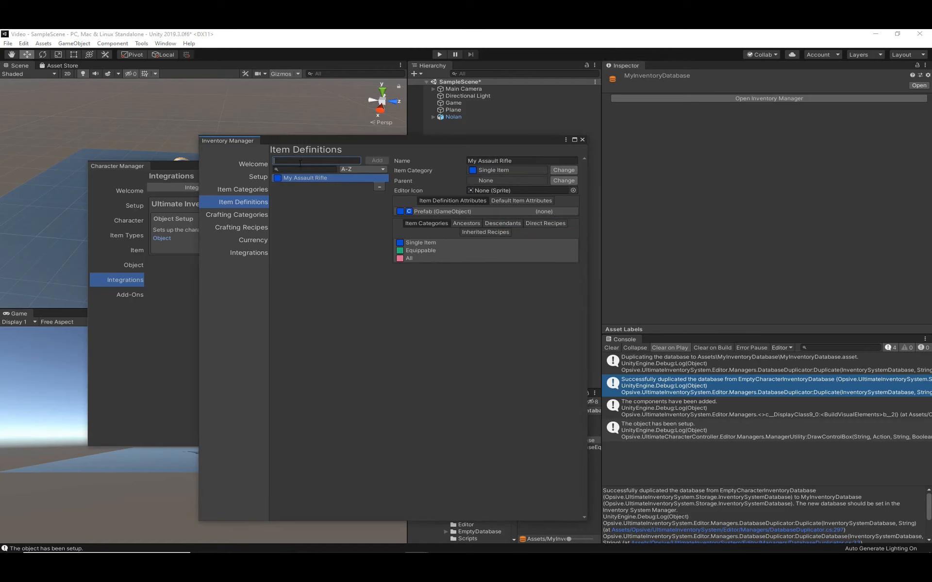
text(My Assault Rifle Bullet)
click(377, 160)
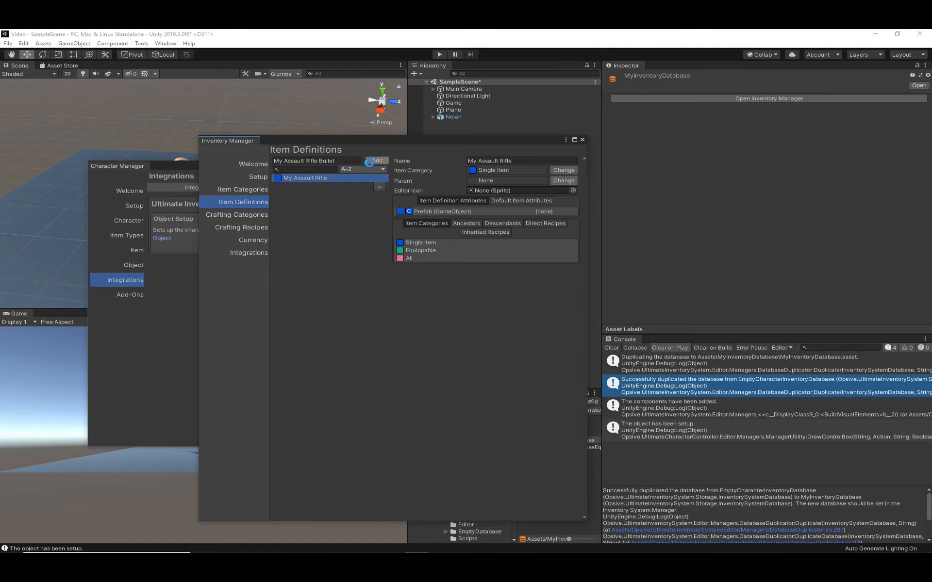
- Change the item category of My Assault Rifle Bullet to Consumable, using the default family option
click(563, 170)
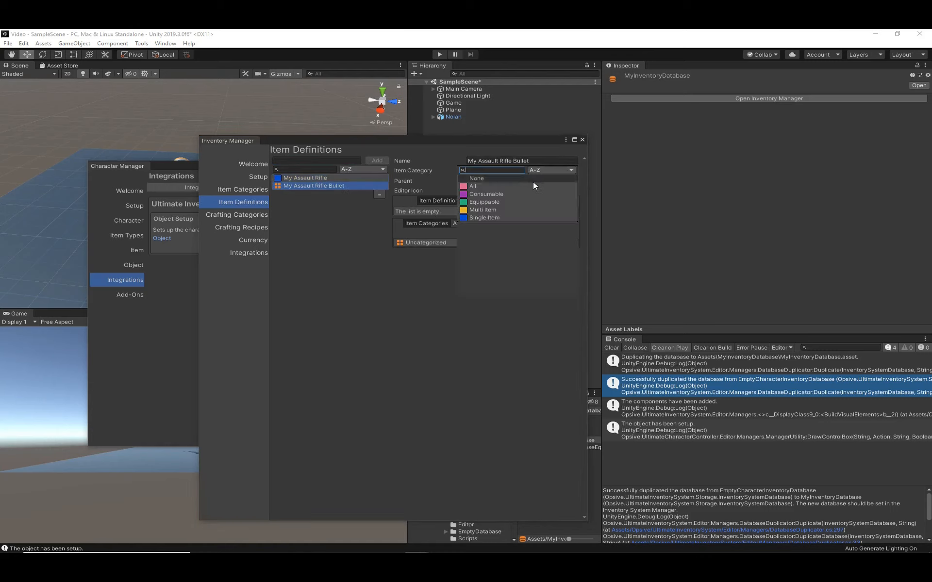
click(500, 193)
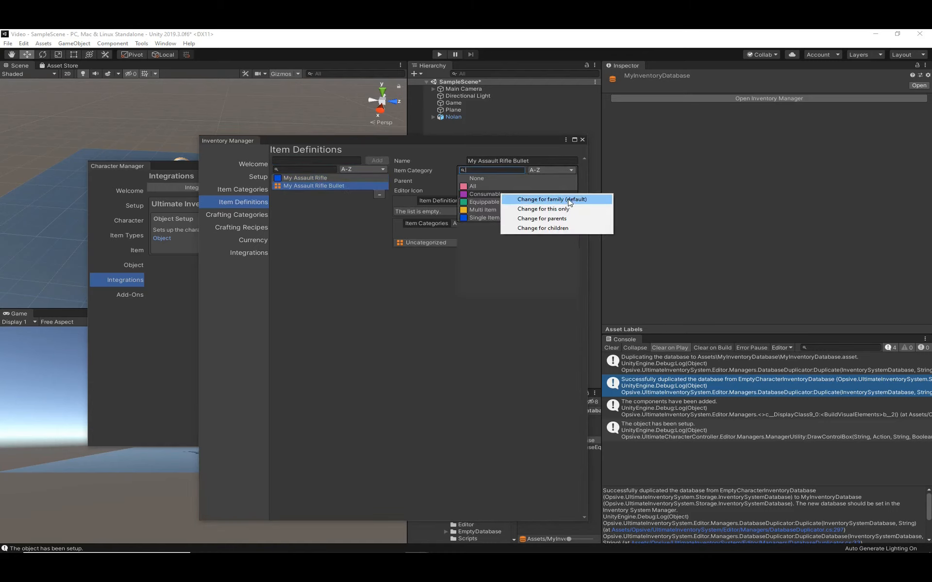
click(515, 198)
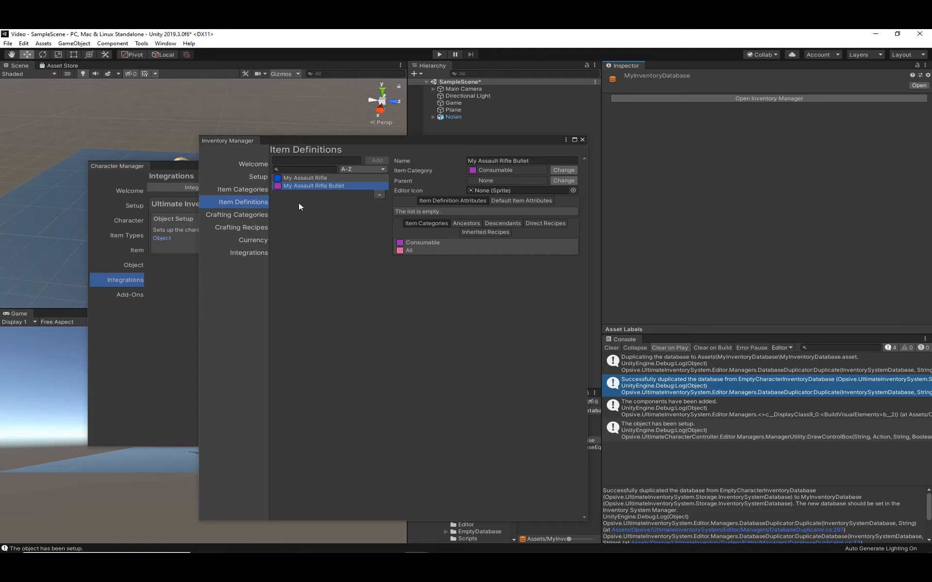
click(257, 190)
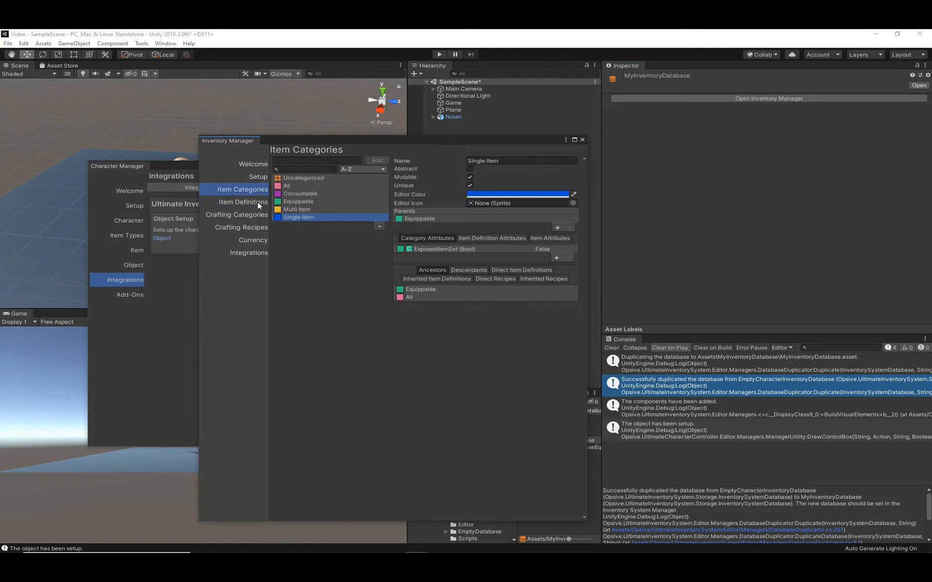
click(257, 203)
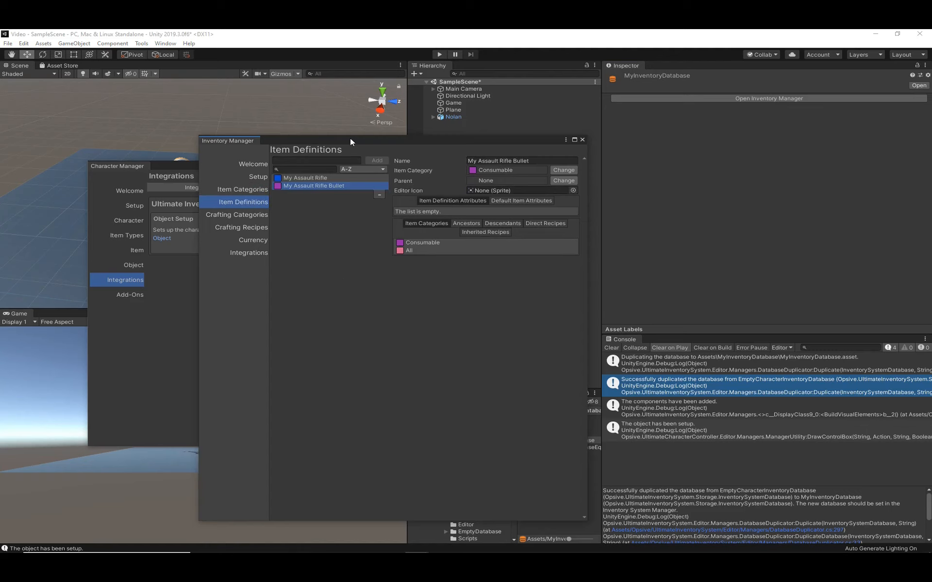
- Move the Inventory Manager clear of the Character Manager and start a new character item named MyAssaultRifle
drag(351, 139, 618, 139)
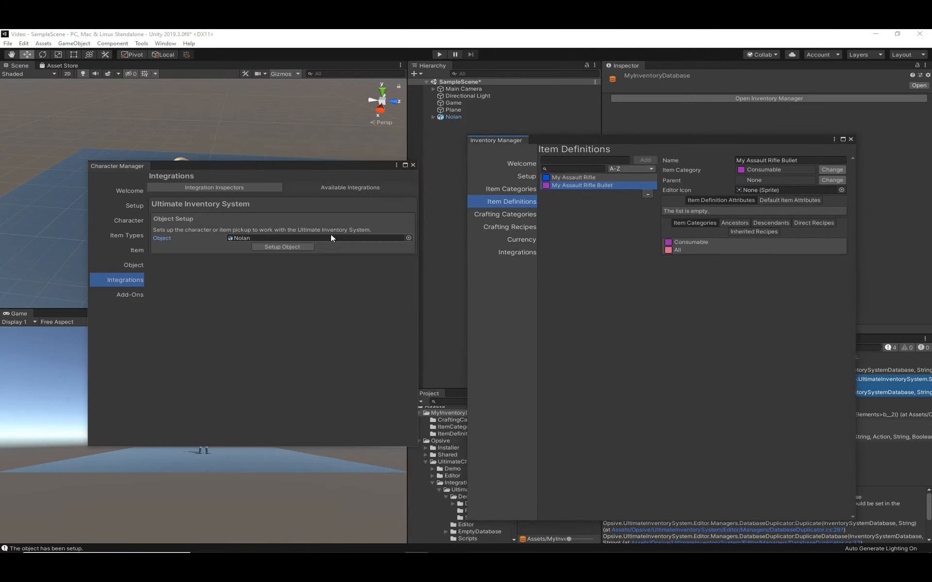
click(140, 250)
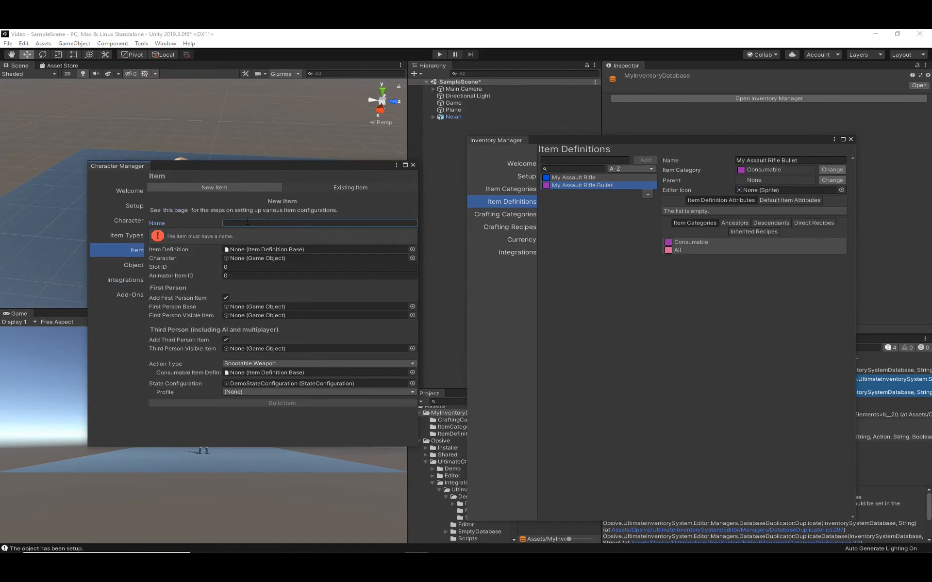
text(My )
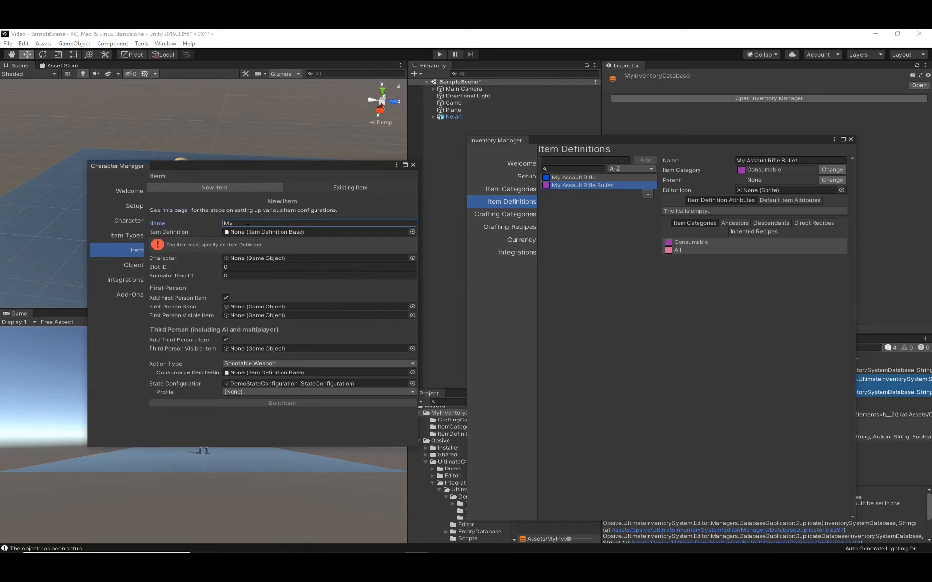
text(Assault Rifle)
key(Left)
key(Left)
key(Left)
key(Left)
key(Left)
key(Left)
key(Left)
key(BackSpace)
- Assign the My Assault Rifle item definition to the new item
click(192, 232)
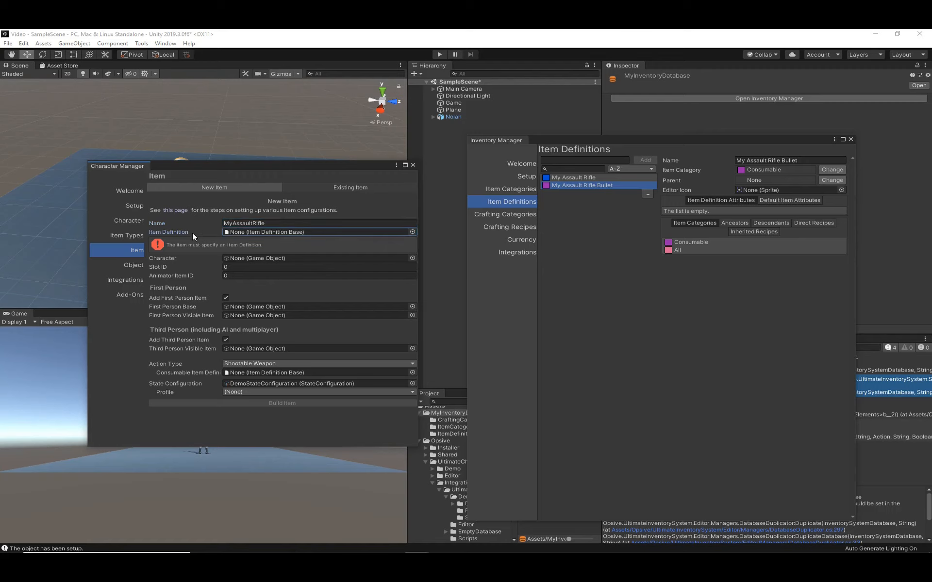
click(412, 231)
text(my)
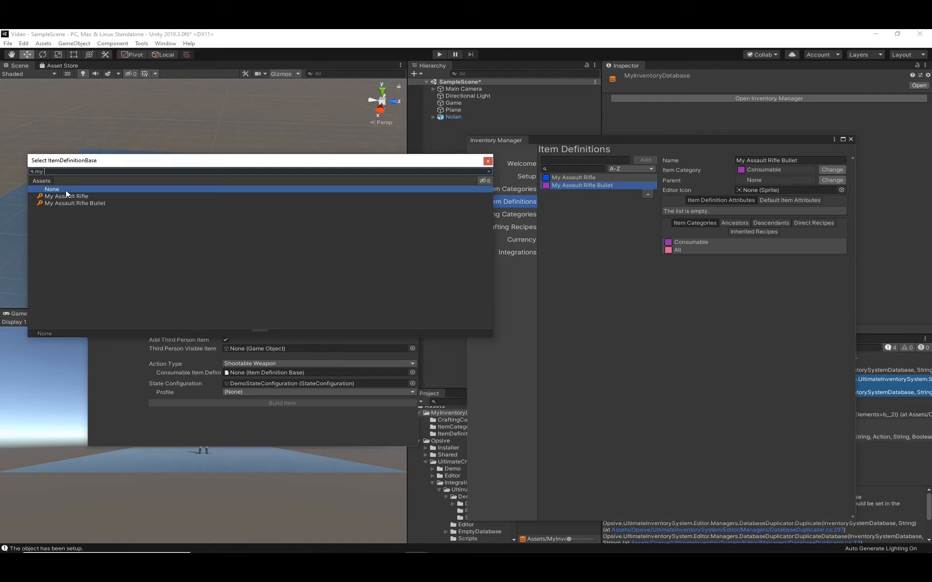
double_click(65, 195)
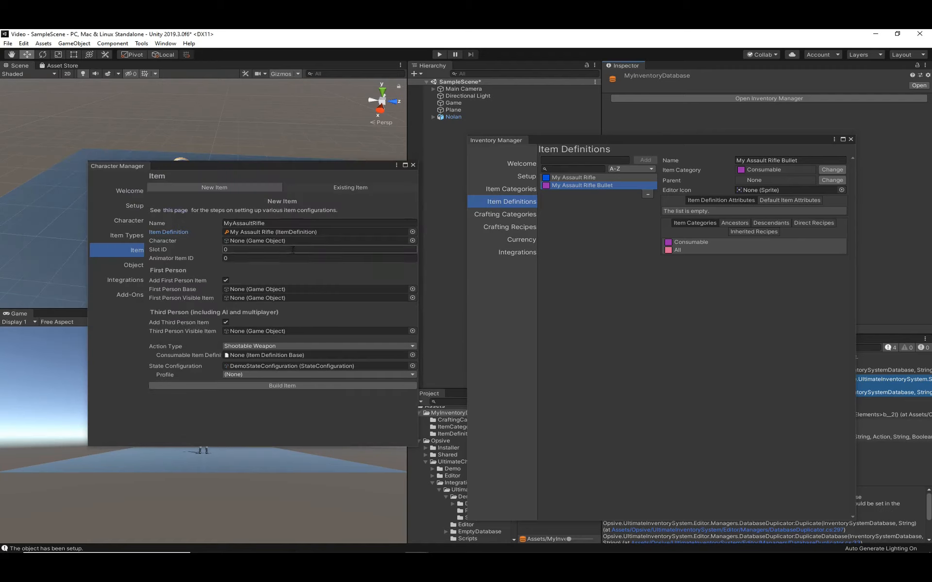
- Expand Nolan in the hierarchy, inspect its Items object, and move the Inventory Manager clear of its component details
click(173, 239)
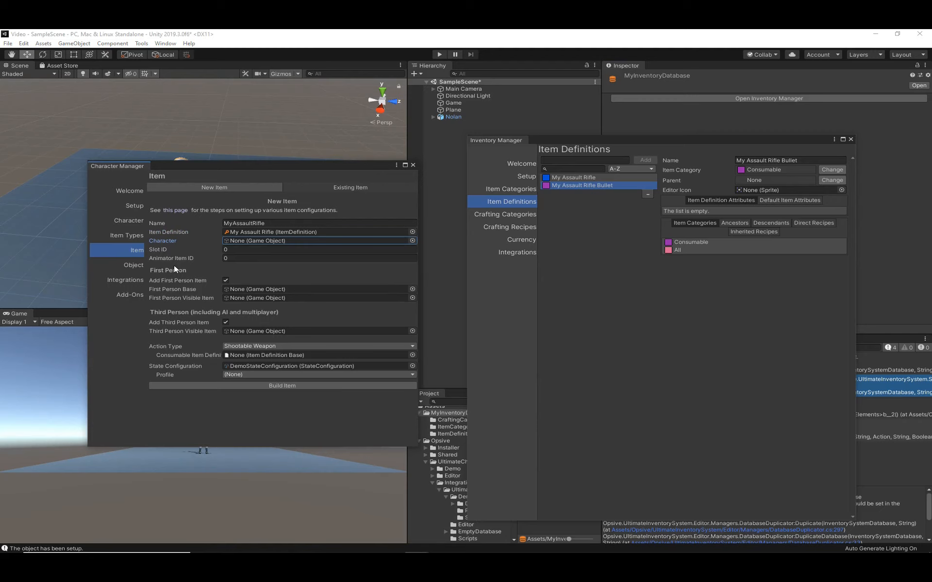
click(434, 117)
click(444, 173)
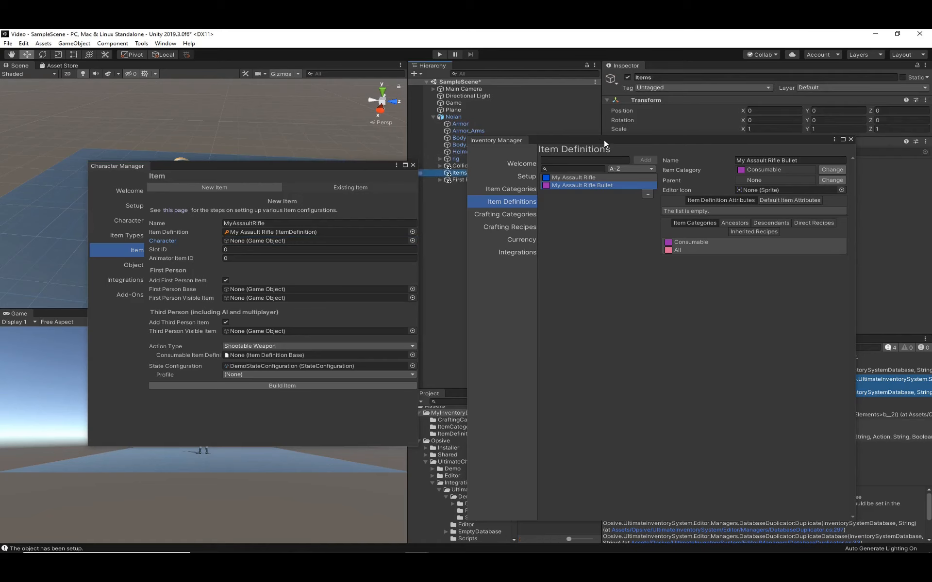
drag(604, 139, 632, 232)
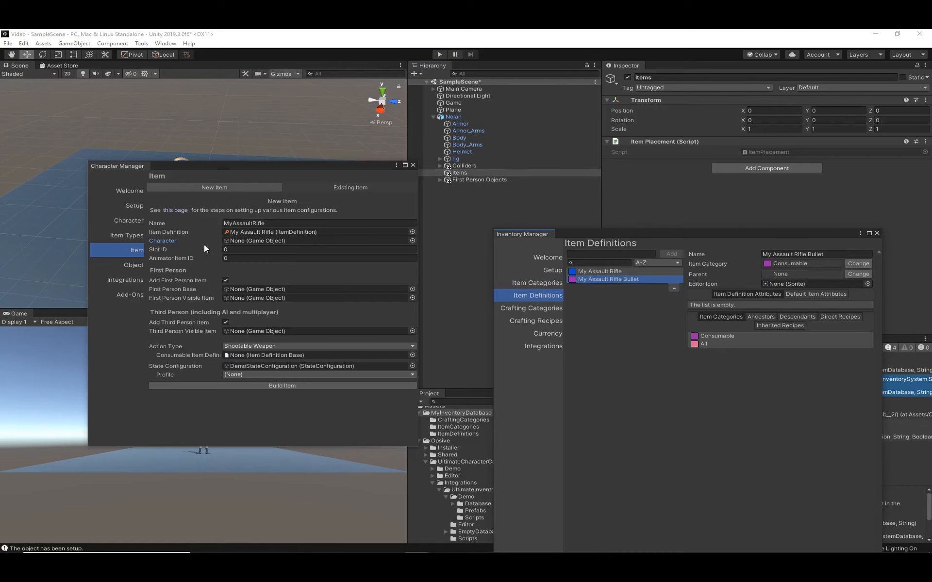
- Set the Animator Item ID of the new MyAssaultRifle item to 1
click(188, 251)
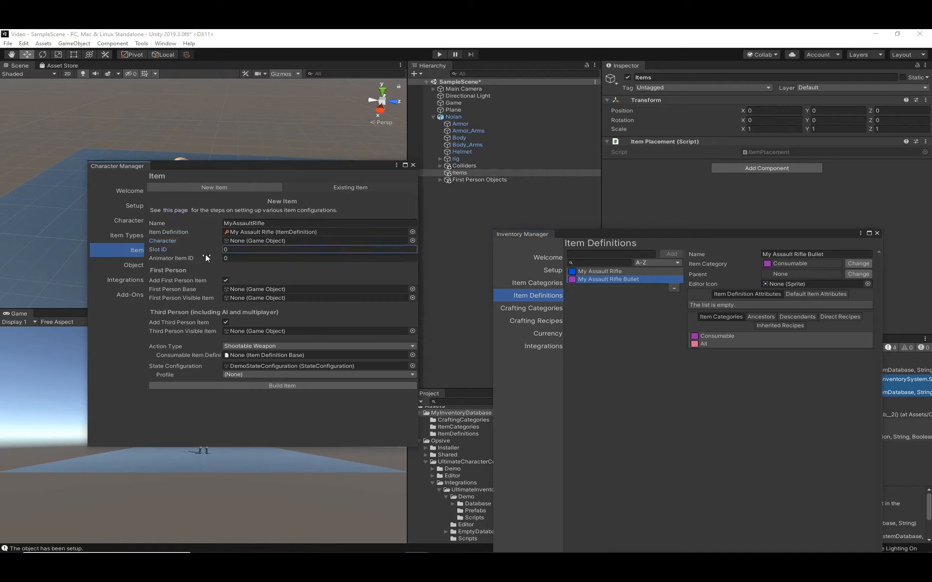
click(239, 257)
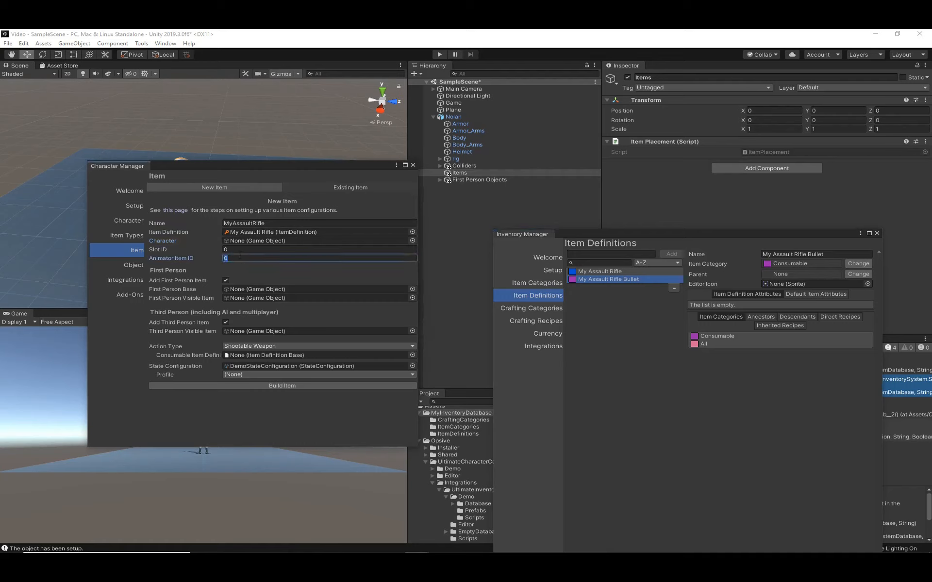
text(1)
- Assign NolanFirstPersonArms from Nolan's First Person Objects as the item's First Person Base
click(191, 289)
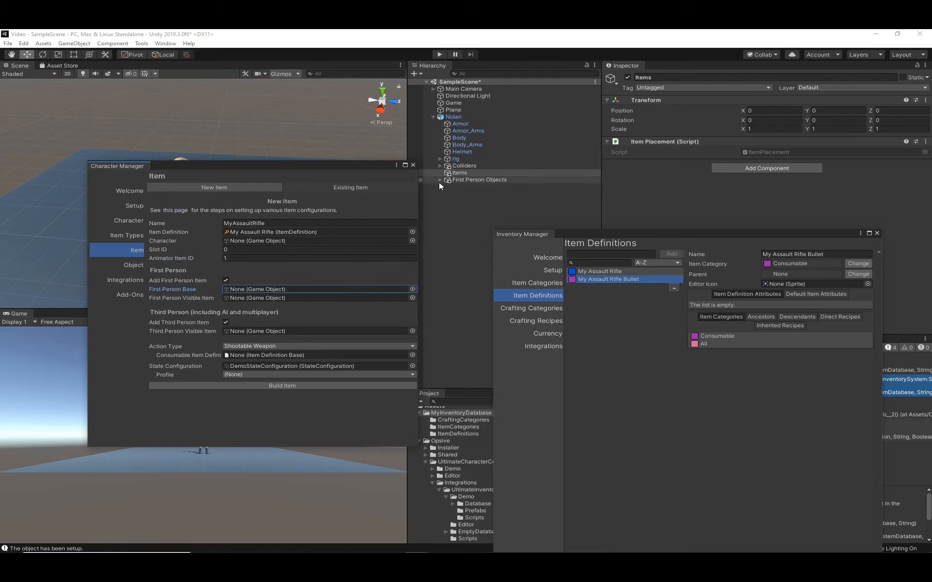
click(439, 180)
click(491, 185)
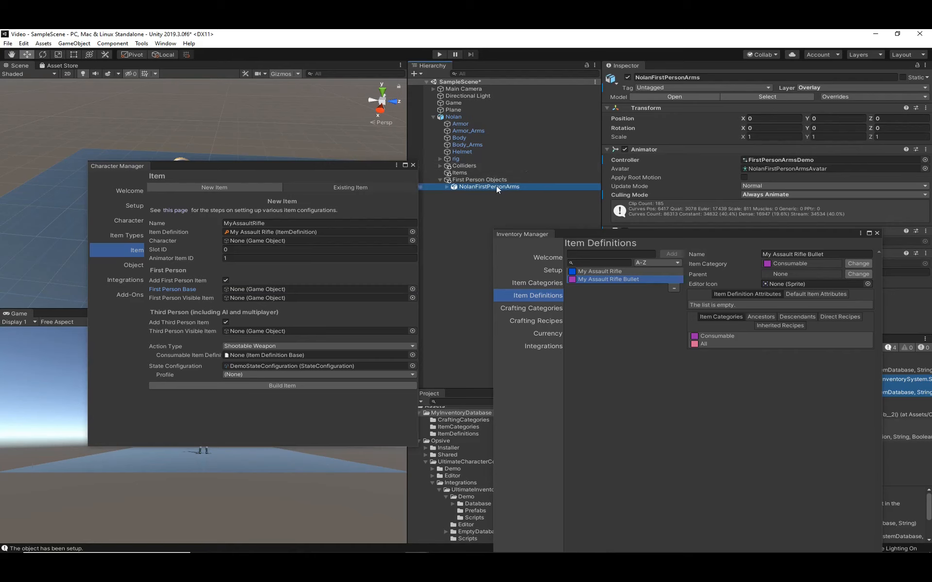
drag(496, 186, 272, 290)
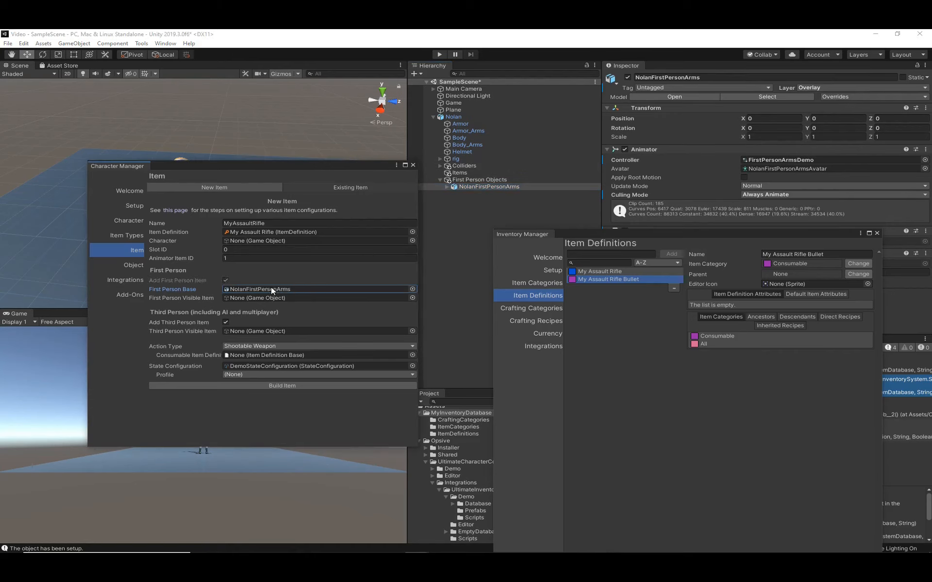
- Expand Nolan's rig down to ORG-hand.R and examine the Item Slot component on its Items object
click(446, 186)
click(453, 207)
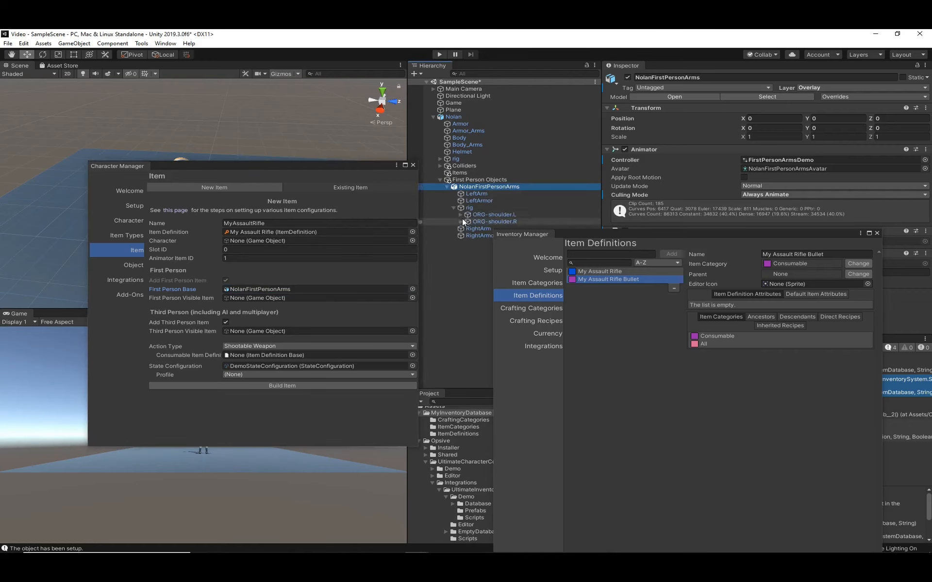
click(459, 222)
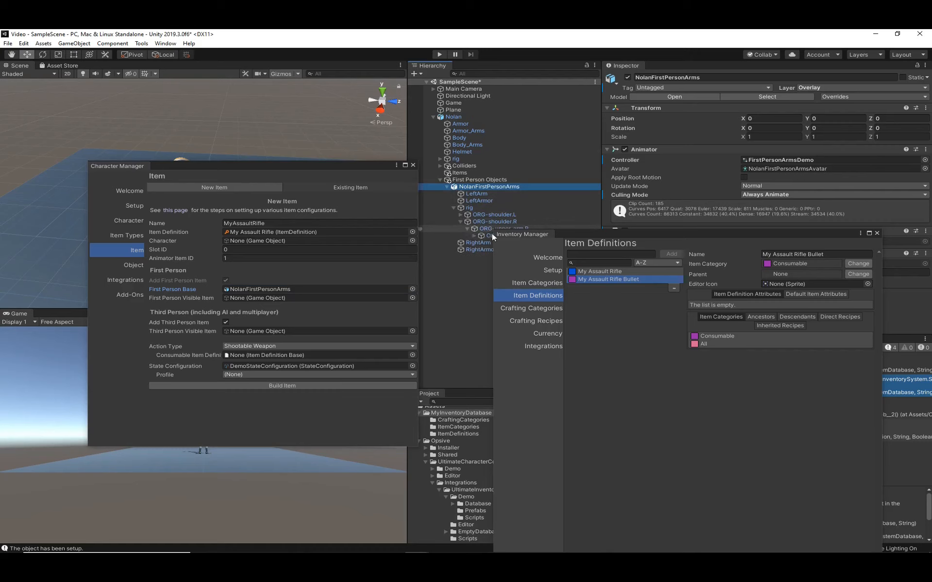
drag(570, 234, 643, 285)
click(439, 158)
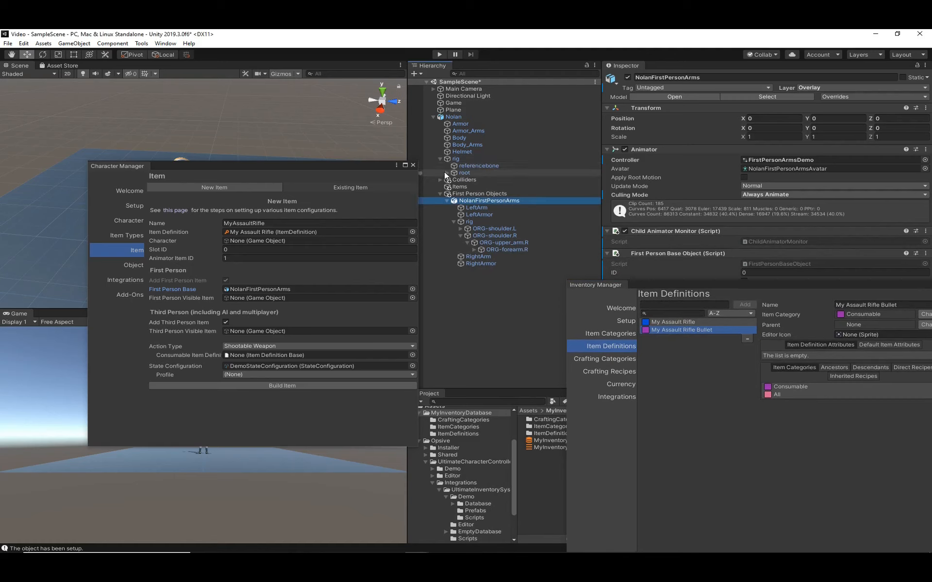
click(448, 173)
click(454, 179)
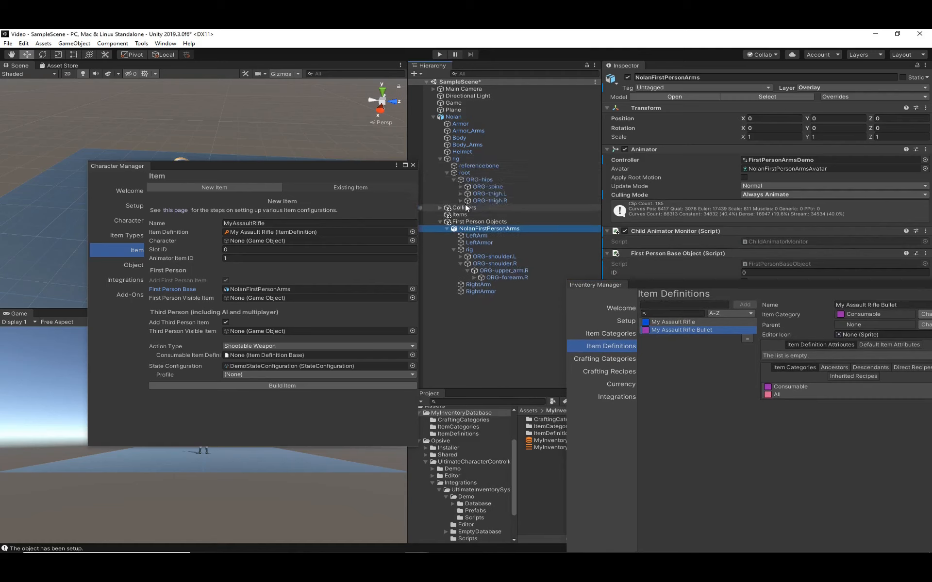
click(460, 187)
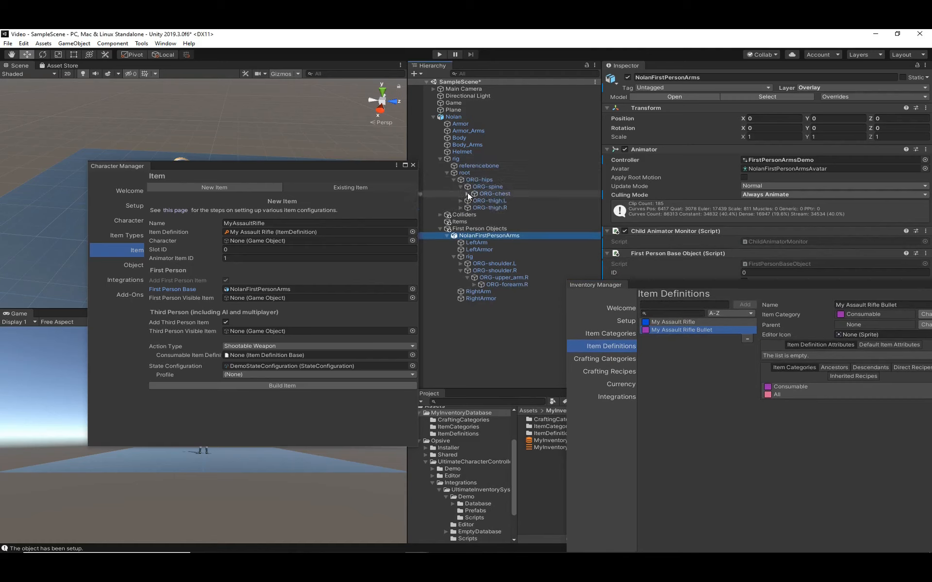
click(467, 194)
click(474, 215)
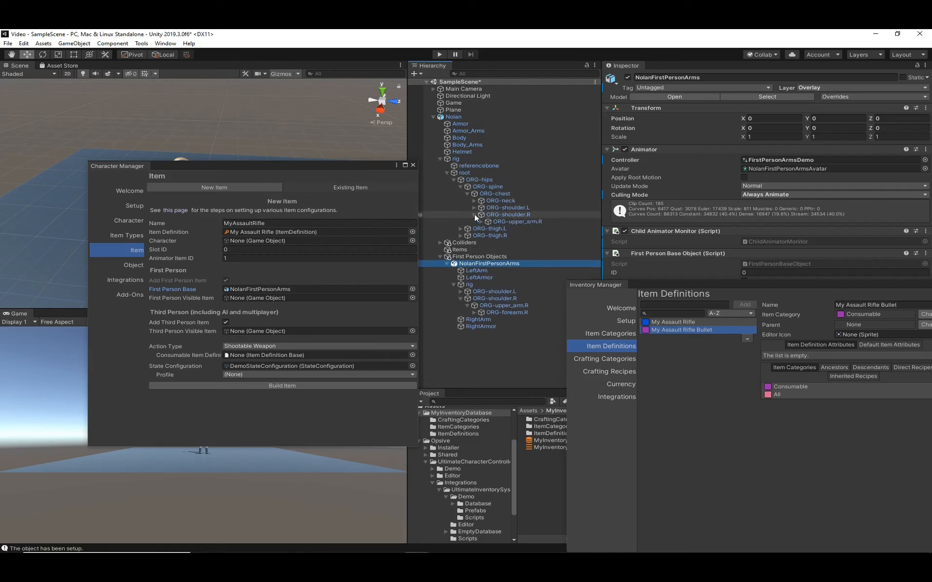
click(481, 222)
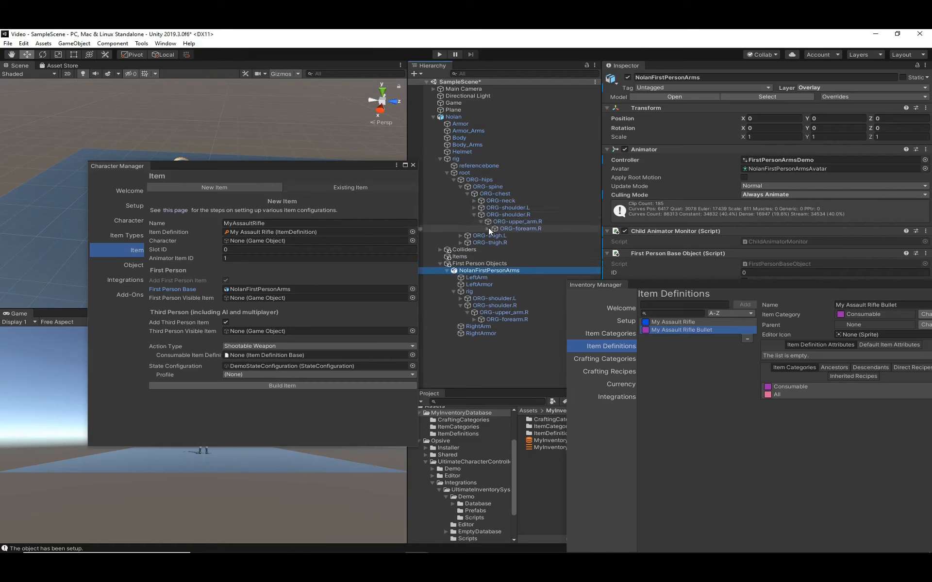
click(487, 229)
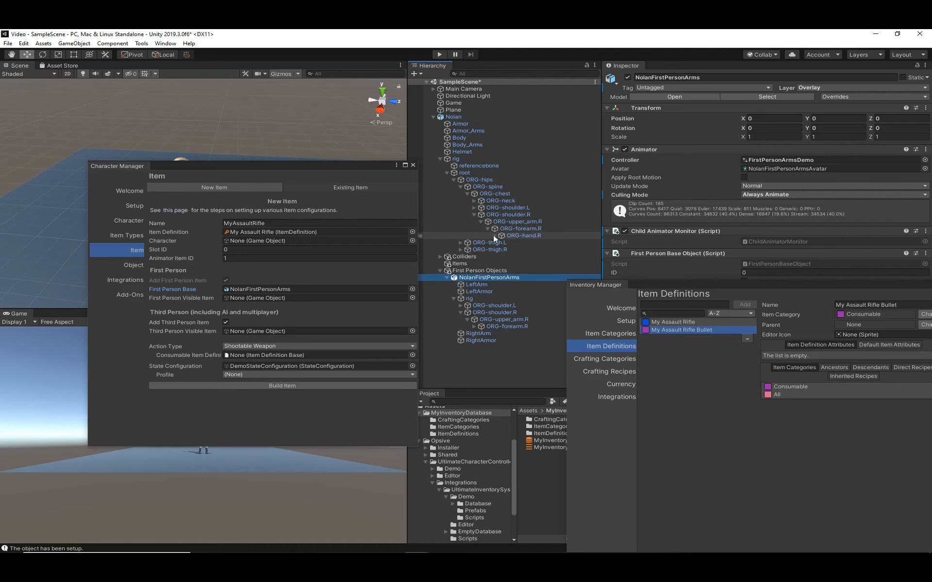
click(494, 235)
click(520, 277)
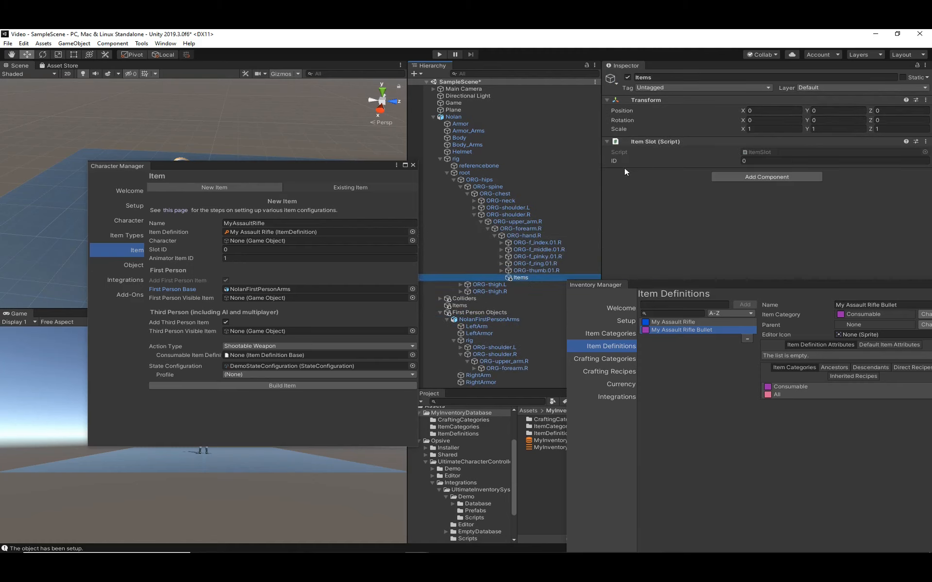
- Expand the first-person arms rig through ORG-forearm.R and check the children of ORG-hand.R for an item slot
click(474, 369)
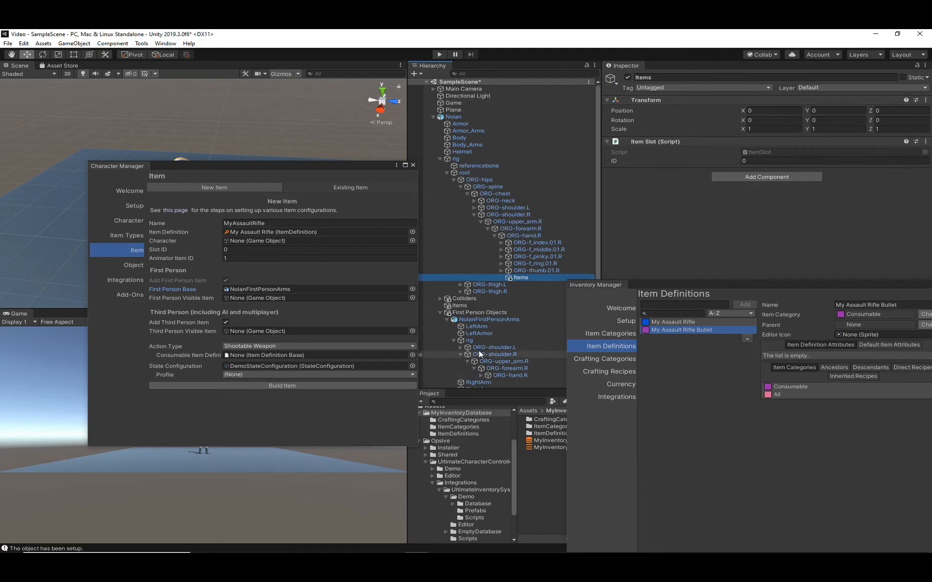
click(481, 375)
scroll(504, 349, down, 3)
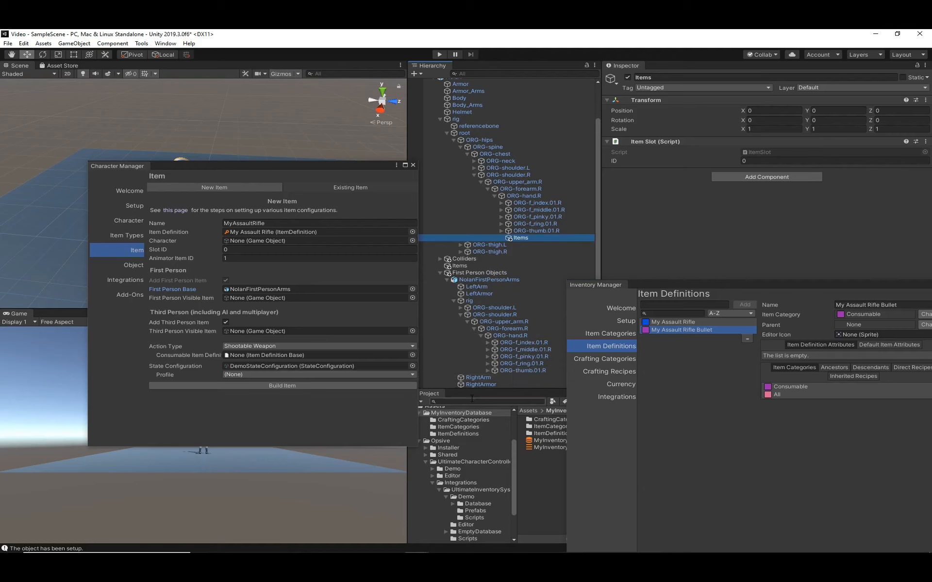
- Search the project for "assau" and add the AssaultRifle model to the scene hierarchy
click(450, 402)
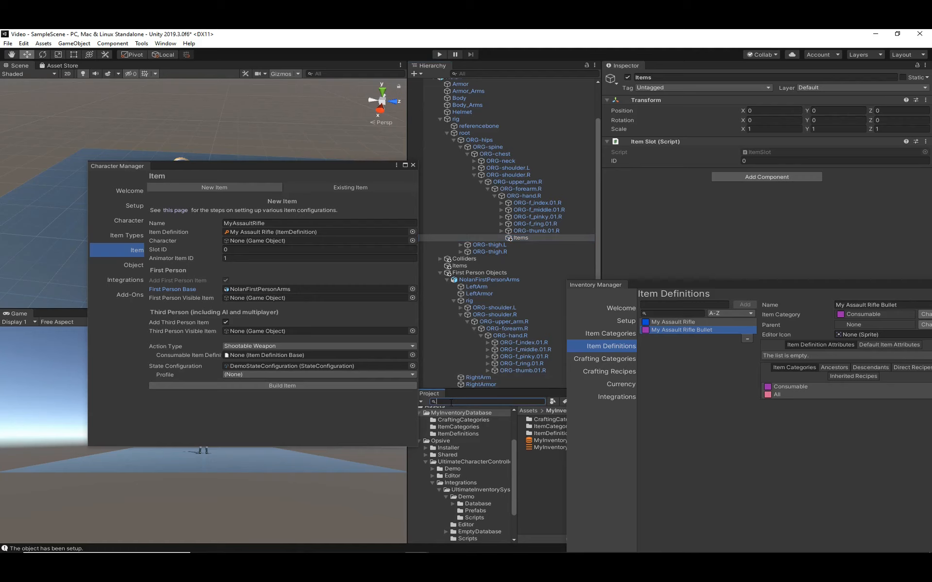
text(assau)
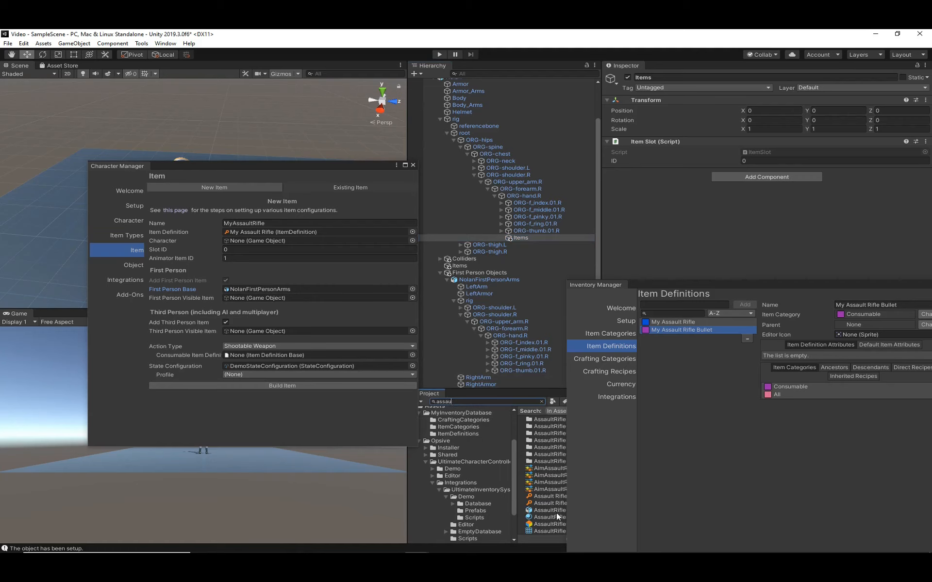
drag(551, 511, 503, 388)
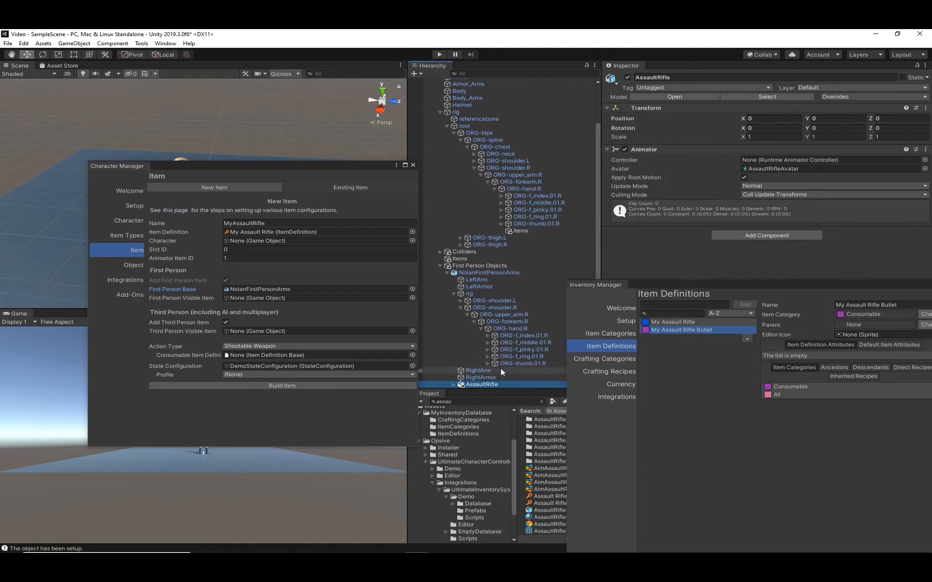
- Collapse Nolan's rig in the hierarchy and move the AssaultRifle object out of NolanFirstPersonArms to the scene root
click(440, 266)
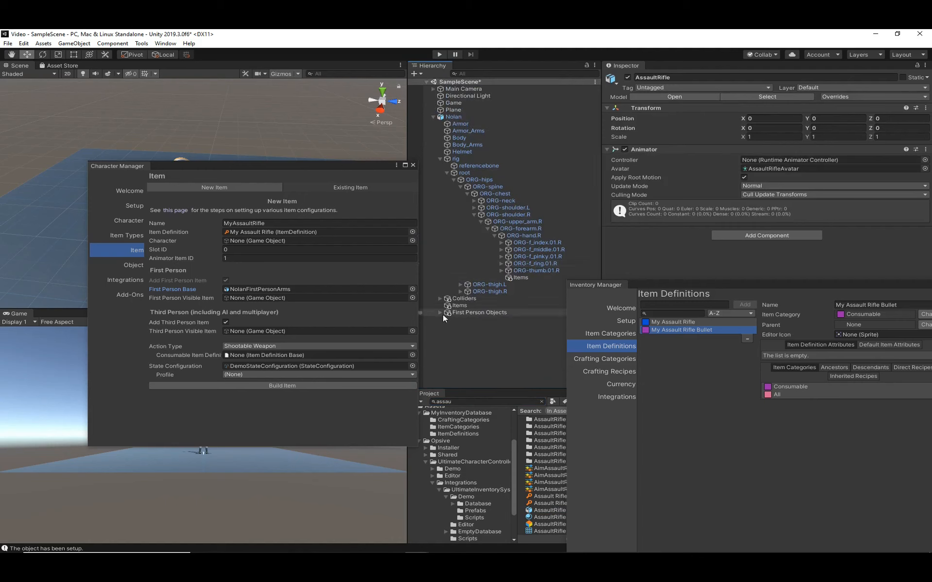
click(440, 159)
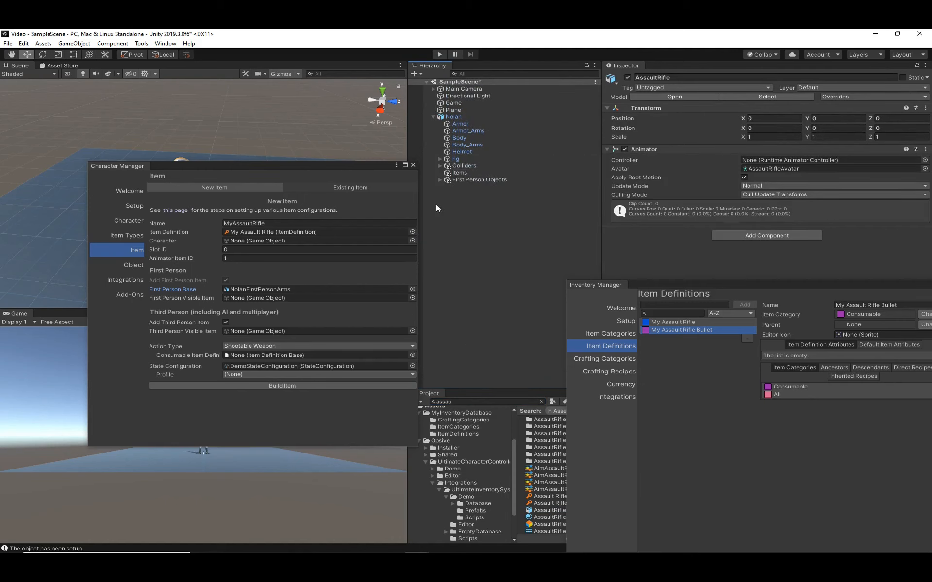
click(439, 180)
drag(480, 299, 492, 321)
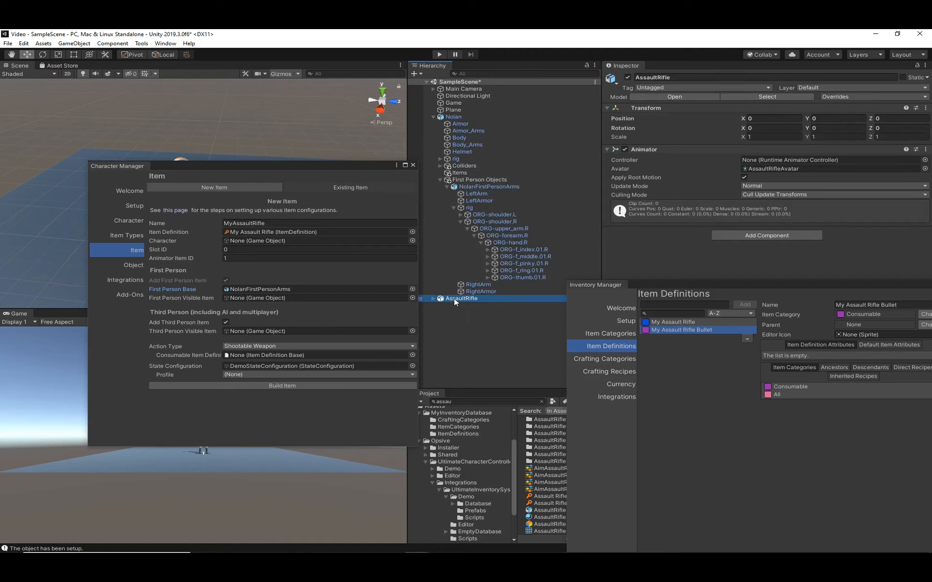
- Assign AssaultRifle as the First Person Visible Item and the Items slot under the first-person ORG-hand.R as its Item Parent
drag(453, 298, 269, 297)
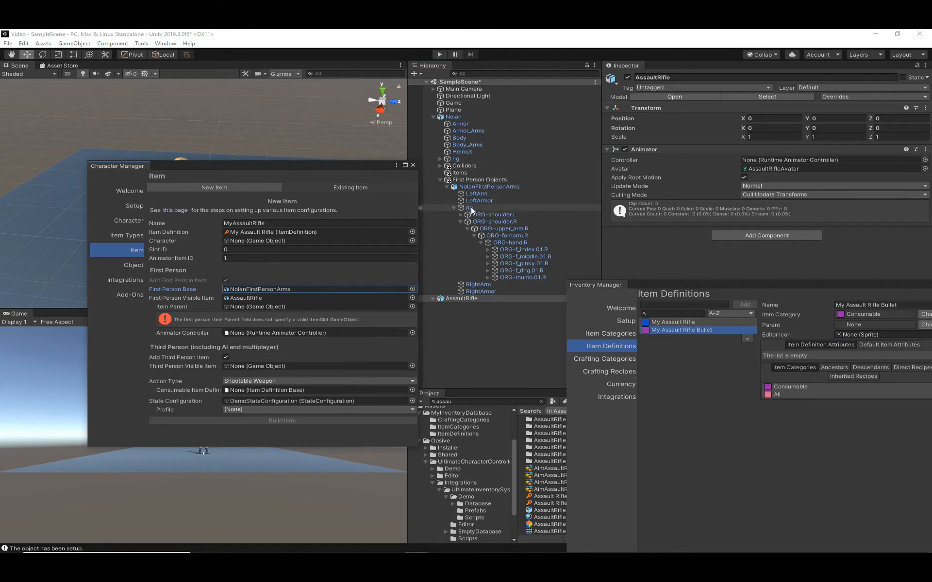
drag(519, 243, 250, 307)
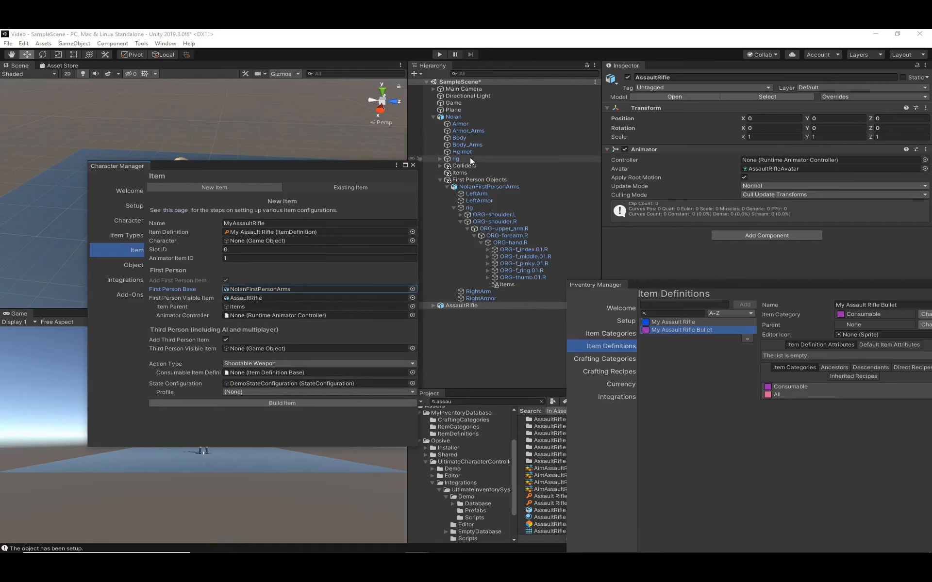
- Clear the item's First Person Base by setting it to None
click(412, 289)
text(non)
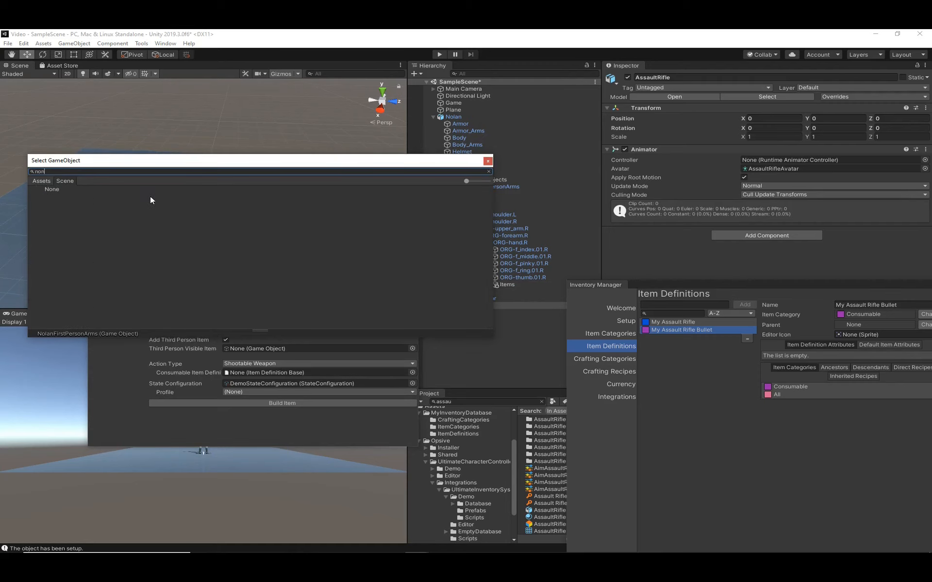
double_click(60, 189)
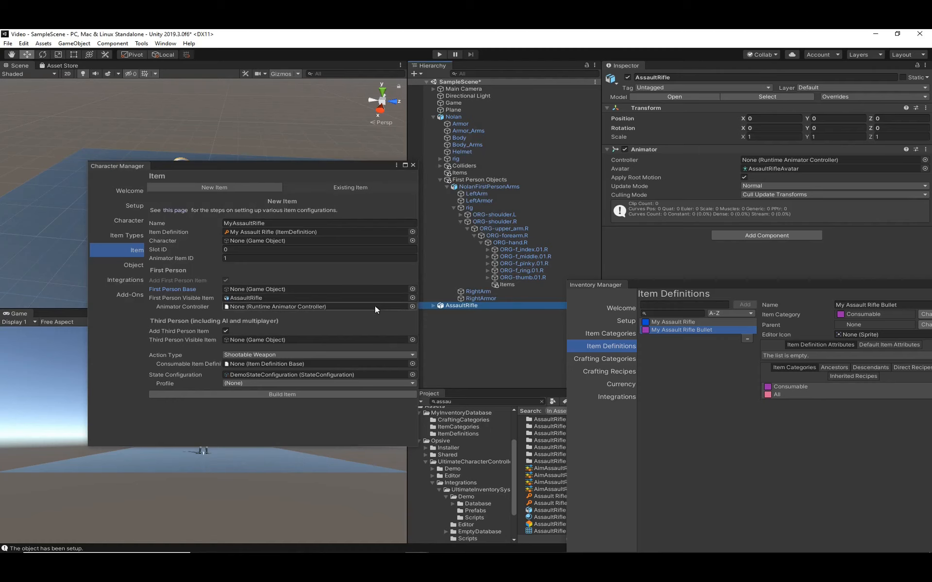
- Assign the AssaultRifle animator controller to the First Person Visible Item
click(412, 307)
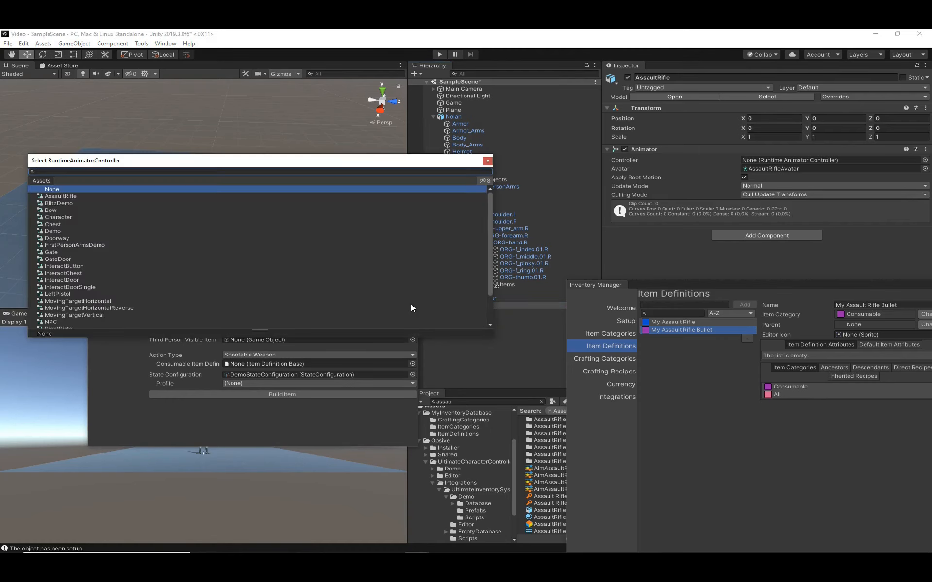
click(59, 196)
double_click(59, 196)
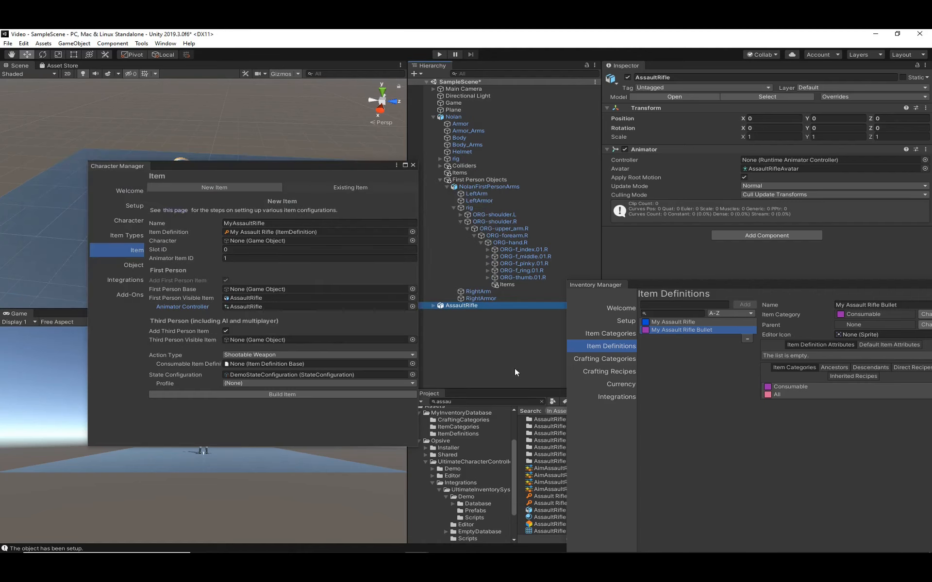
- Assign the scene's AssaultRifle object as the Third Person Visible Item and give it the AssaultRifle animator controller
drag(480, 310, 315, 340)
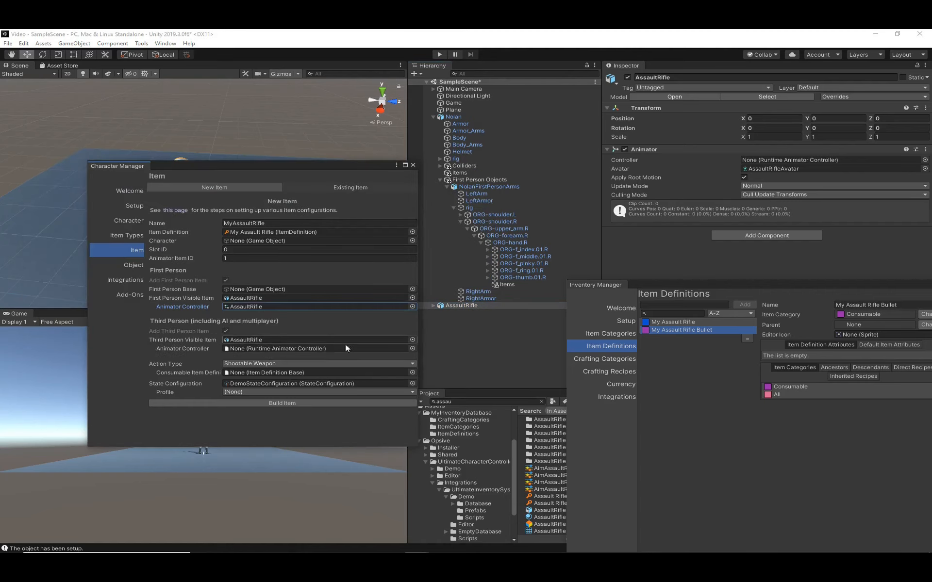
click(412, 348)
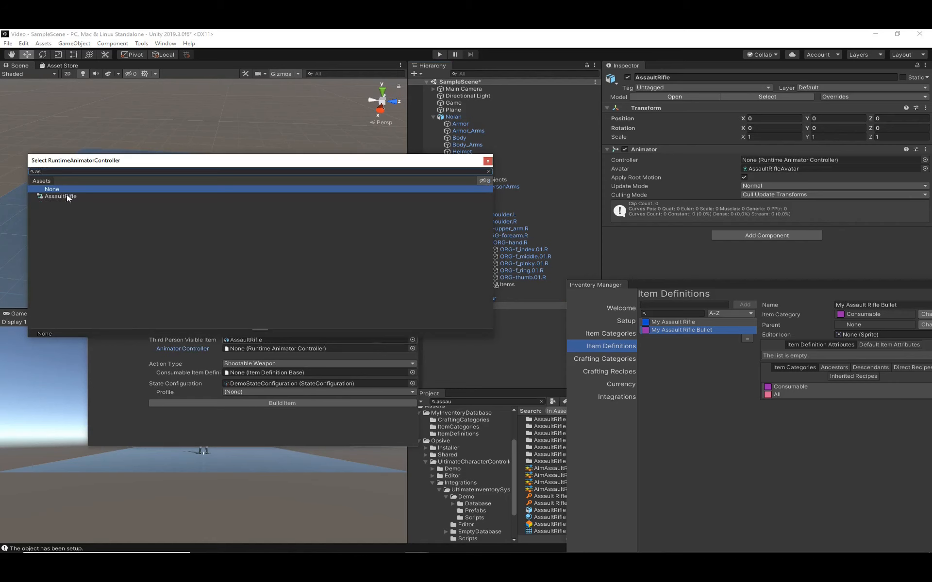
double_click(66, 195)
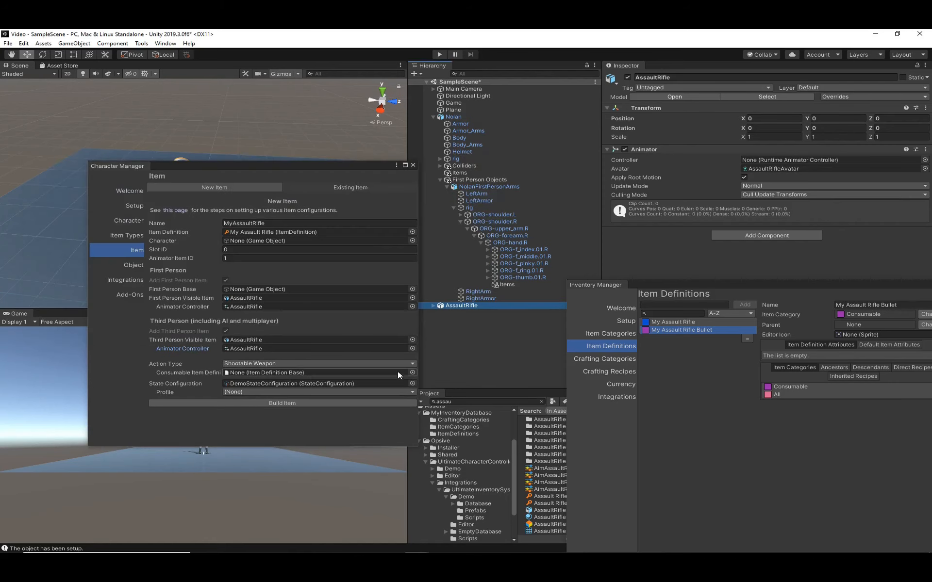
- Set My Assault Rifle Bullet as the Consumable Item Definition, then build the item and save it as MyAssaultRifle.prefab in the Assets folder
click(412, 372)
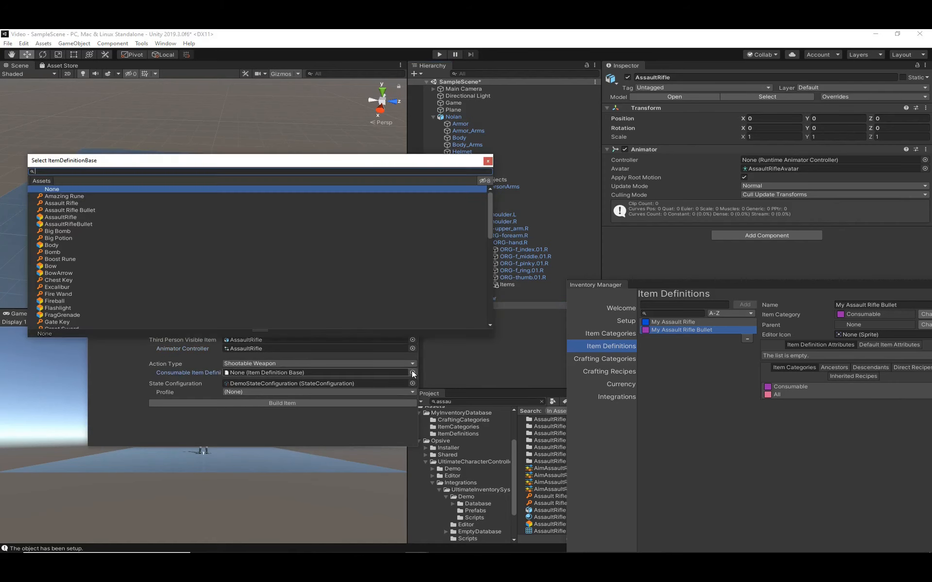
text(my)
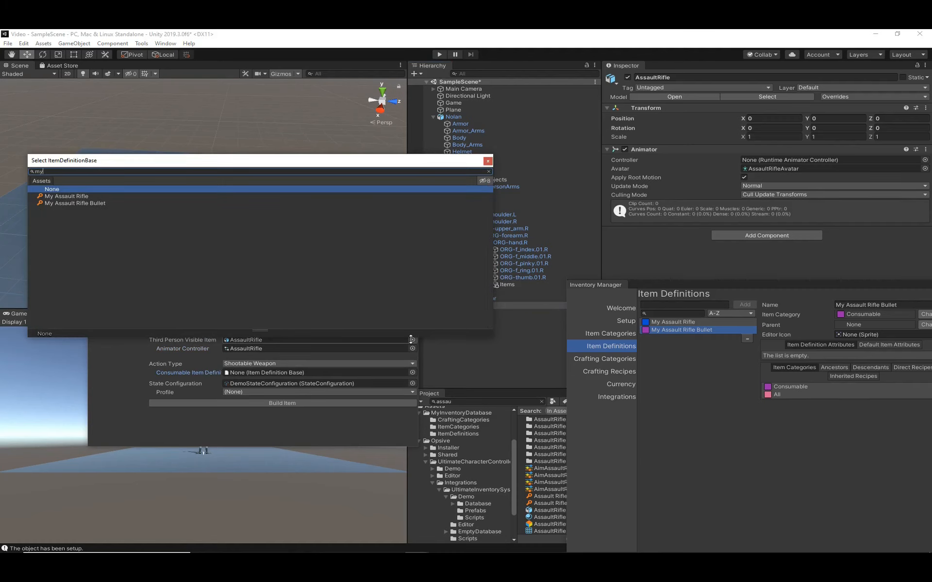
double_click(94, 203)
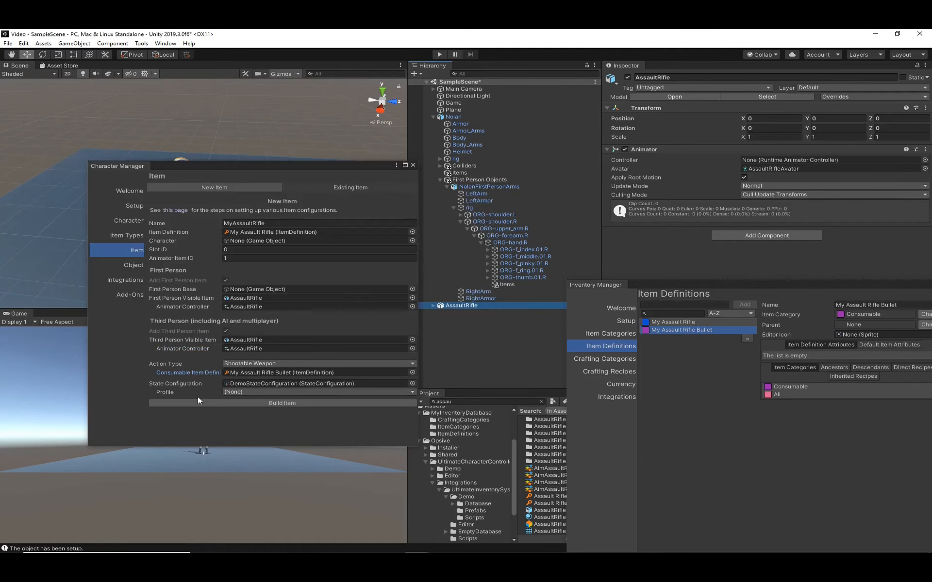
click(254, 404)
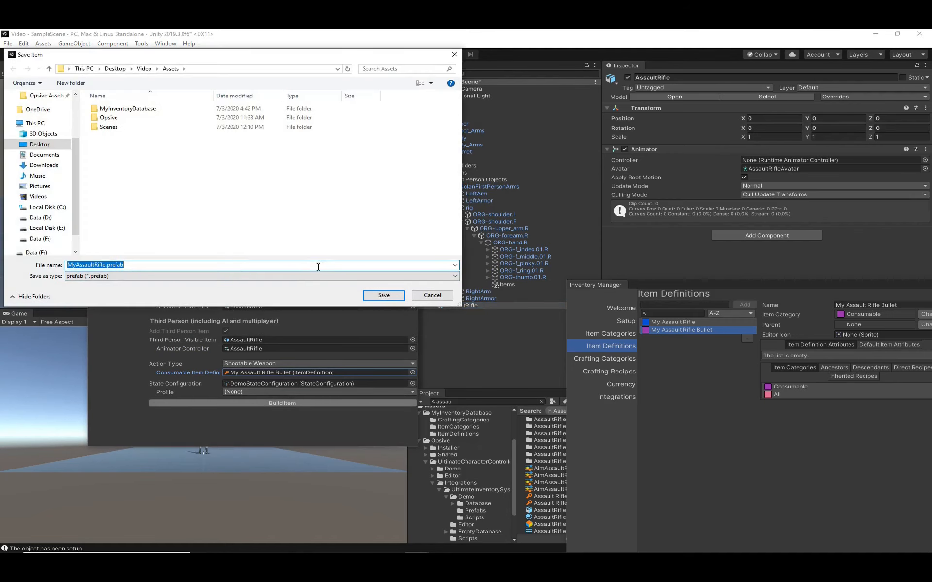
click(383, 295)
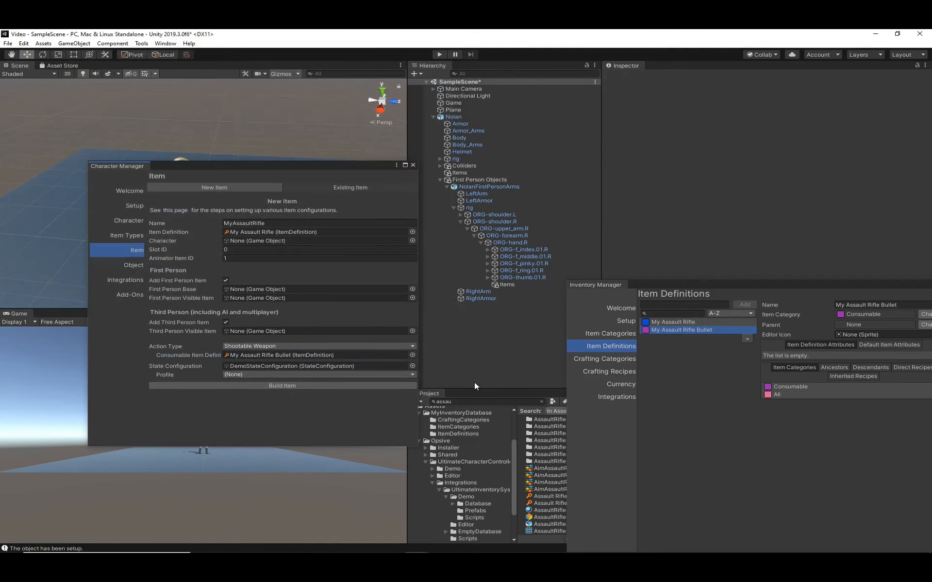
- Assign the MyAssaultRifle prefab as the Override Value of the Prefab attribute on the My Assault Rifle item definition
click(444, 407)
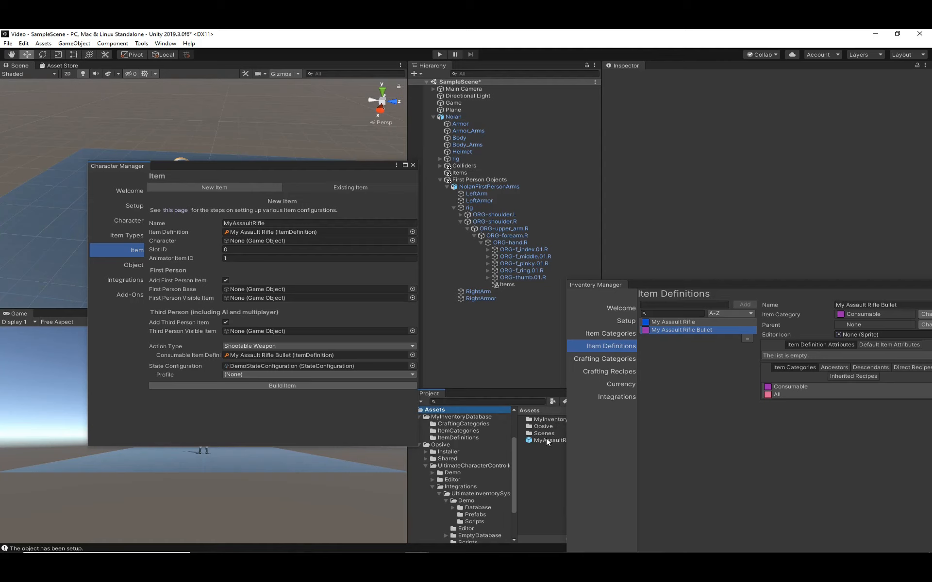
click(680, 321)
drag(700, 284, 617, 135)
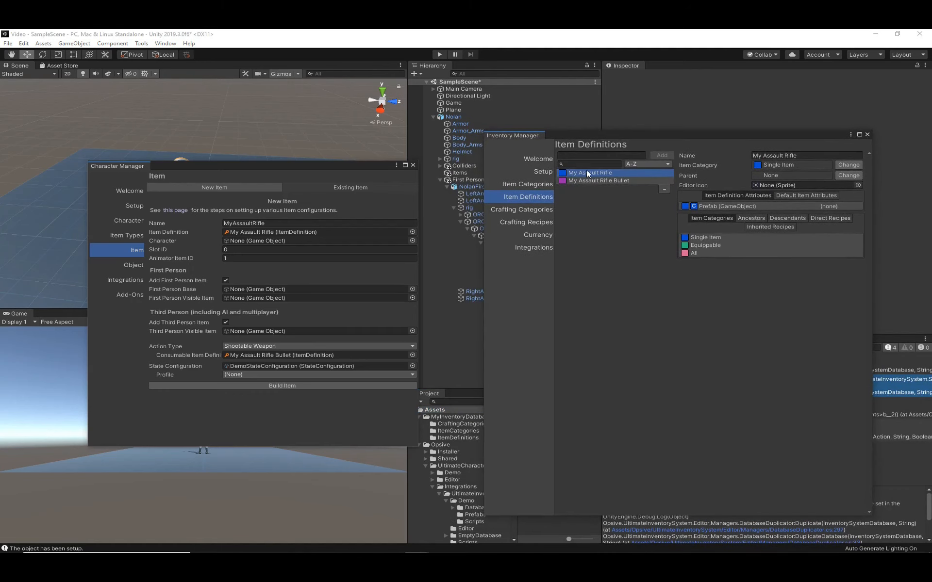
click(752, 206)
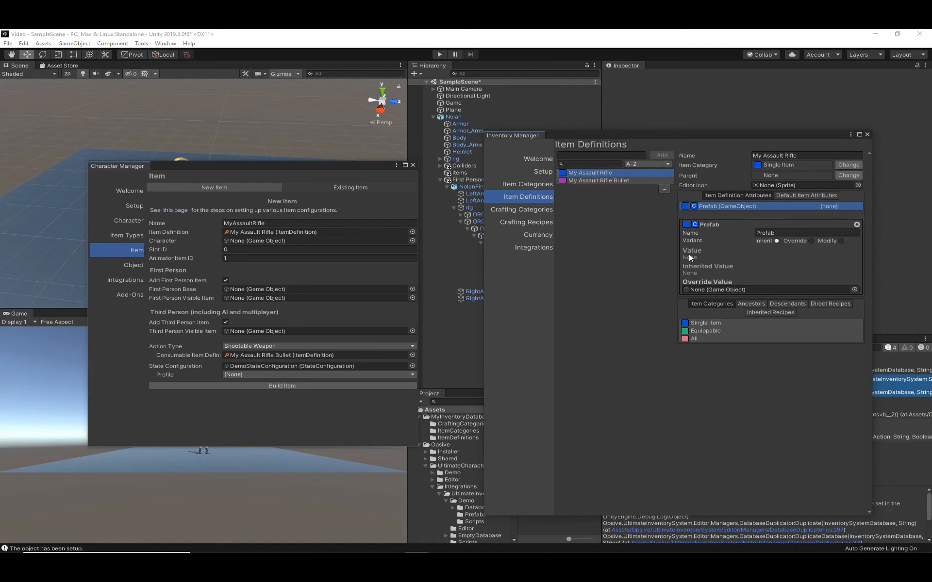
drag(606, 140, 669, 119)
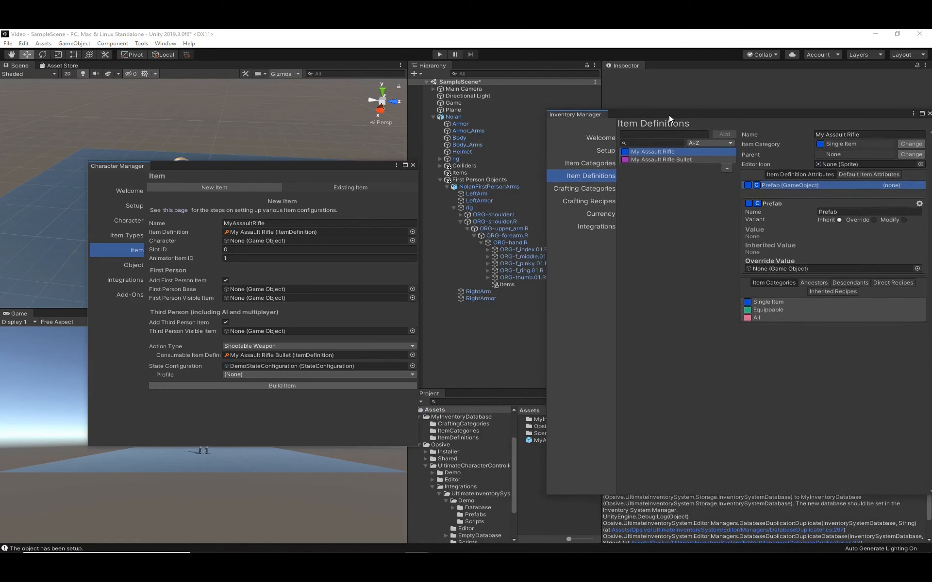
drag(535, 441, 784, 266)
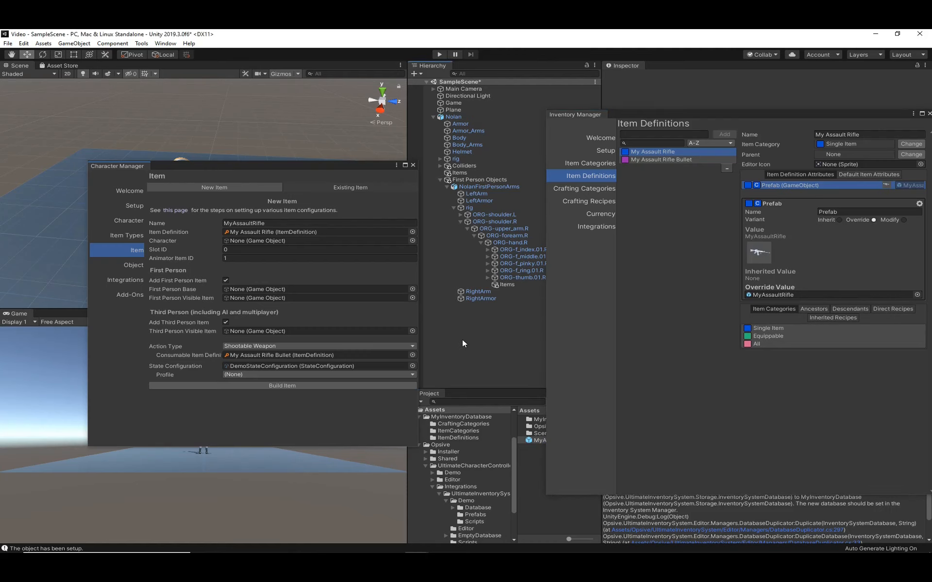
- Add 1 My Assault Rifle, using the default item definition, to the Loadout item collection in Nolan's Inventory component
drag(288, 165, 0, 171)
drag(657, 115, 0, 122)
click(461, 117)
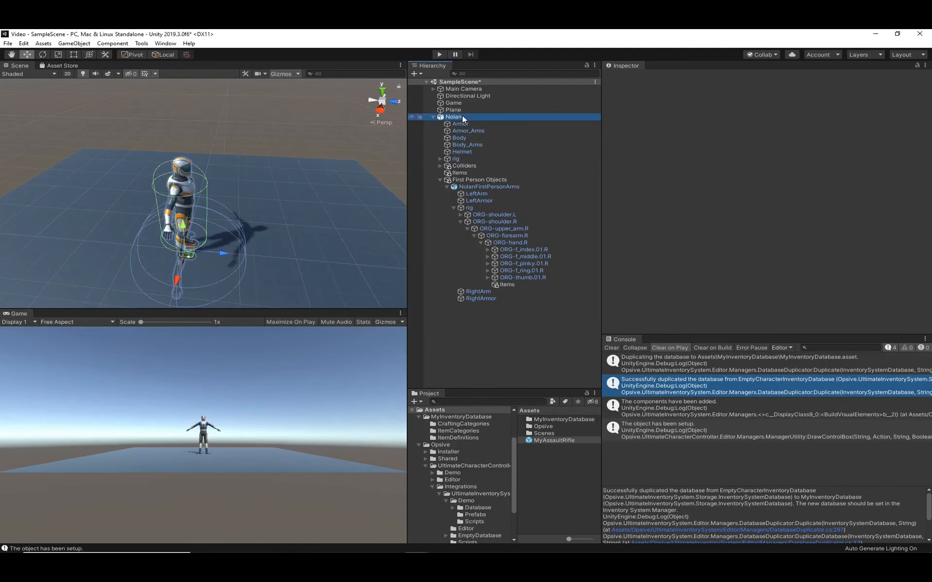
scroll(661, 255, down, 15)
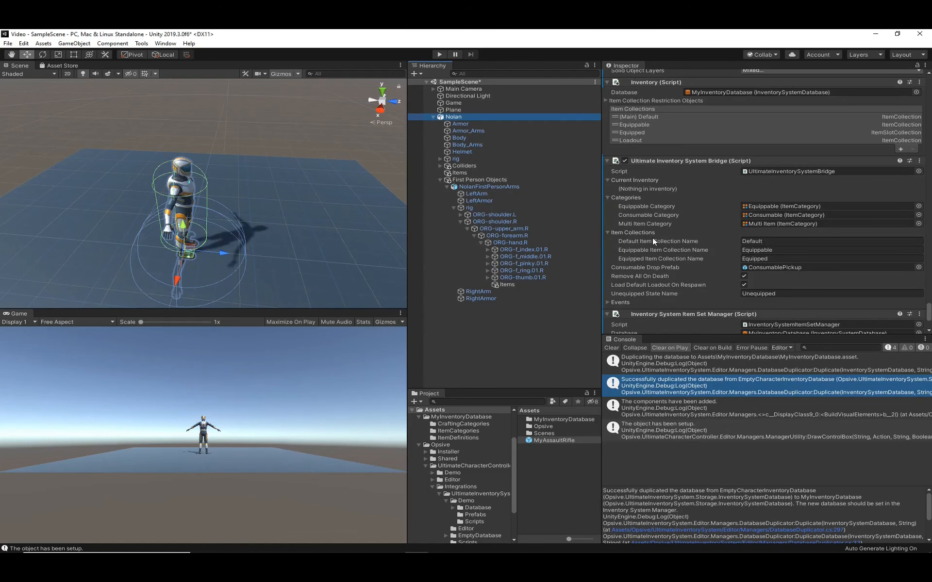
click(633, 139)
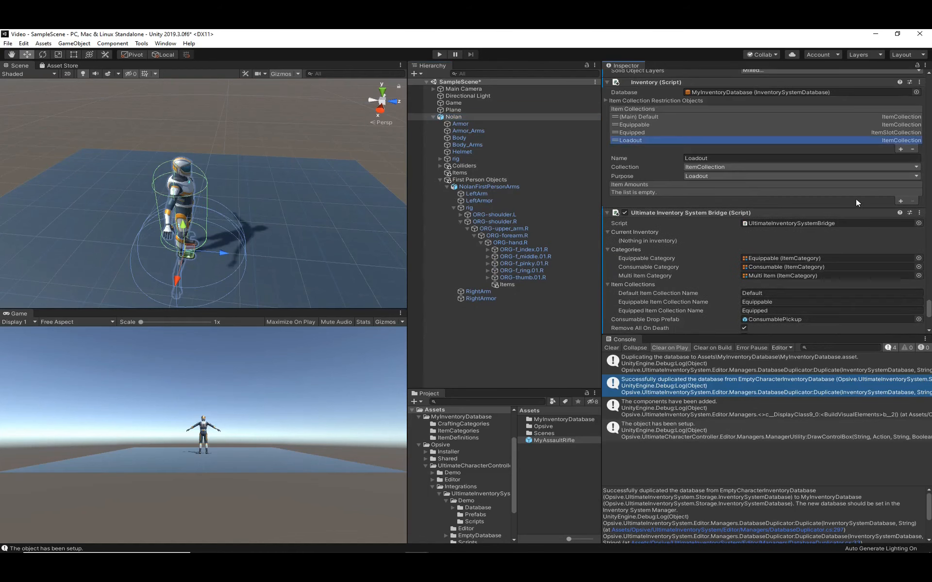
click(900, 201)
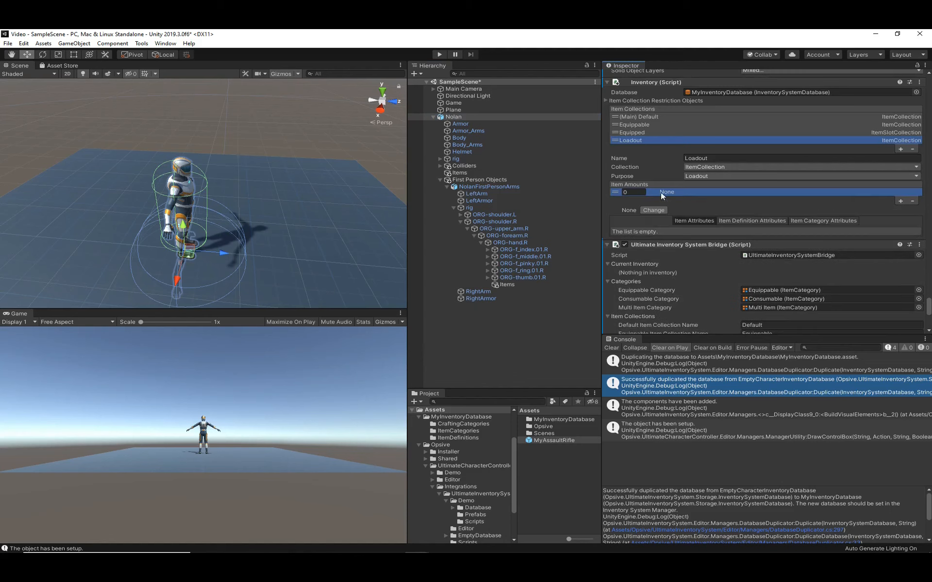
click(629, 193)
text(1)
click(660, 209)
click(587, 226)
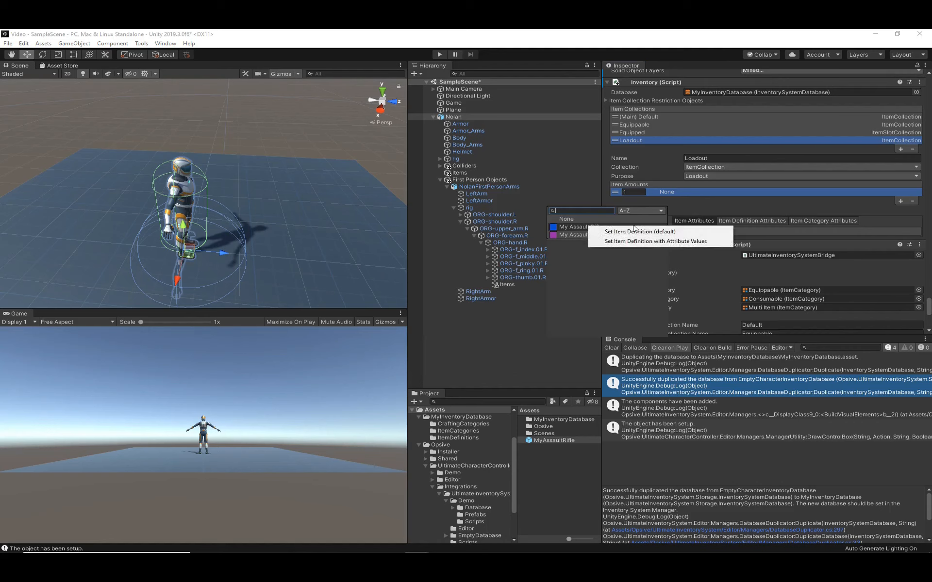
click(663, 231)
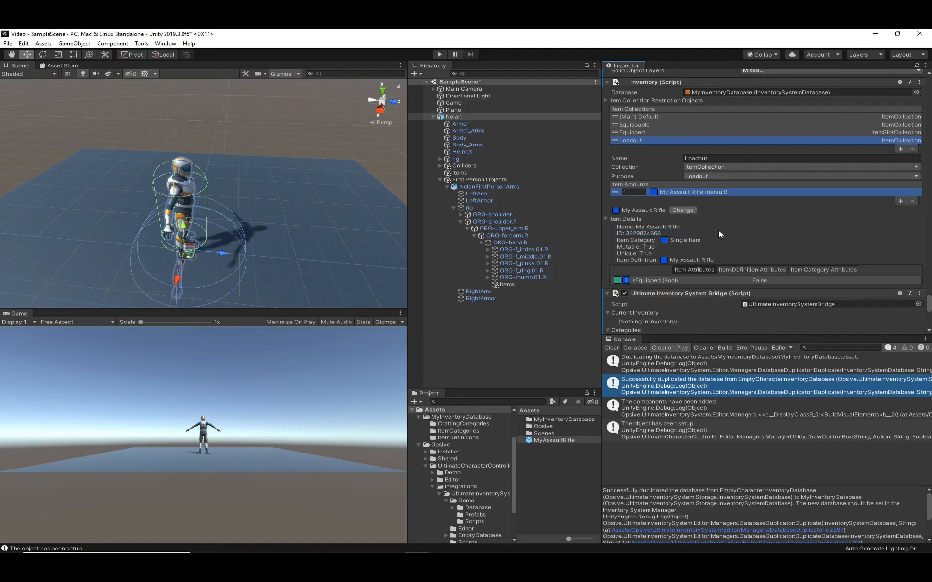
- Add 150 My Assault Rifle Bullet items, using the default item definition, to Nolan's Loadout collection
click(901, 201)
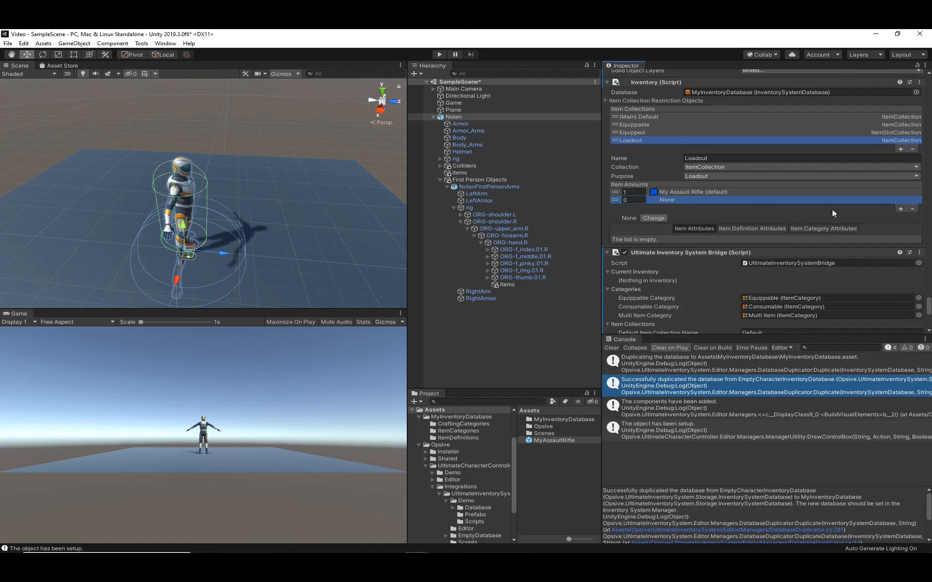
click(636, 202)
text(150)
click(655, 218)
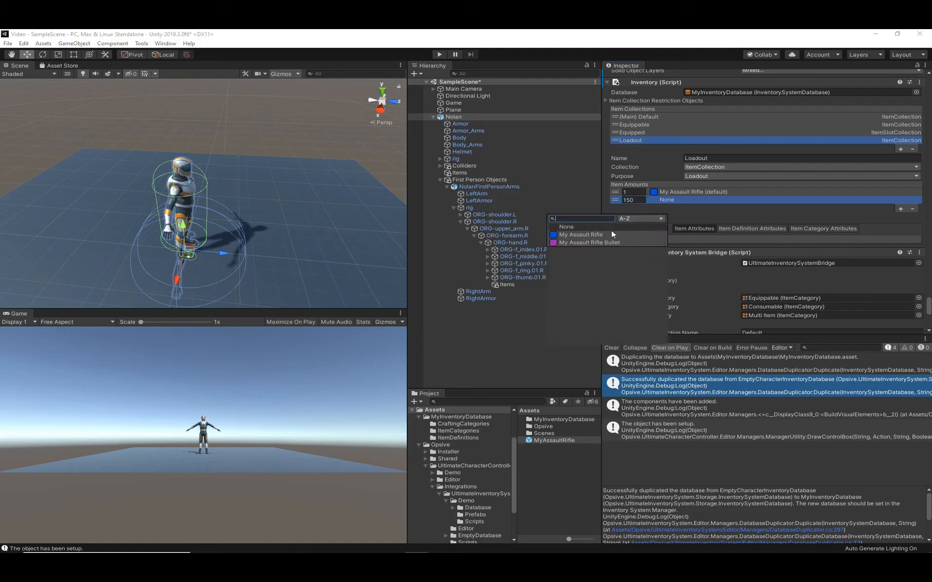
click(607, 243)
click(645, 249)
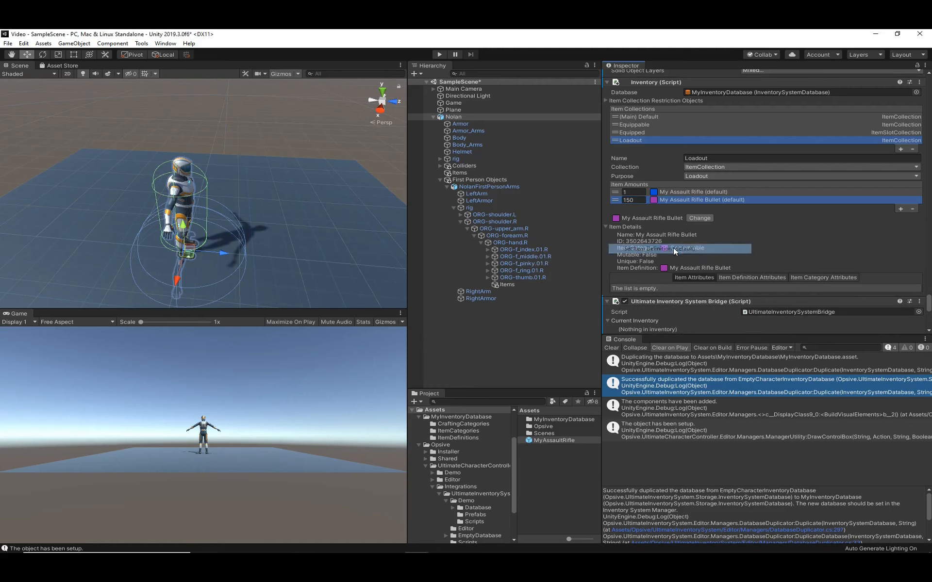
click(604, 227)
- Play-test the scene, switch to first-person view to check how Nolan holds the rifle, and stop playback
click(534, 368)
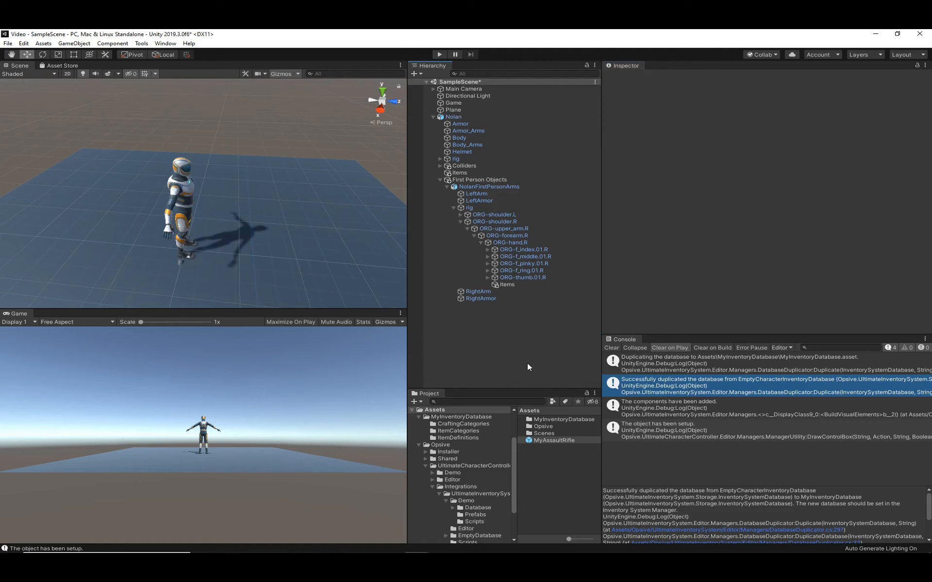
click(440, 54)
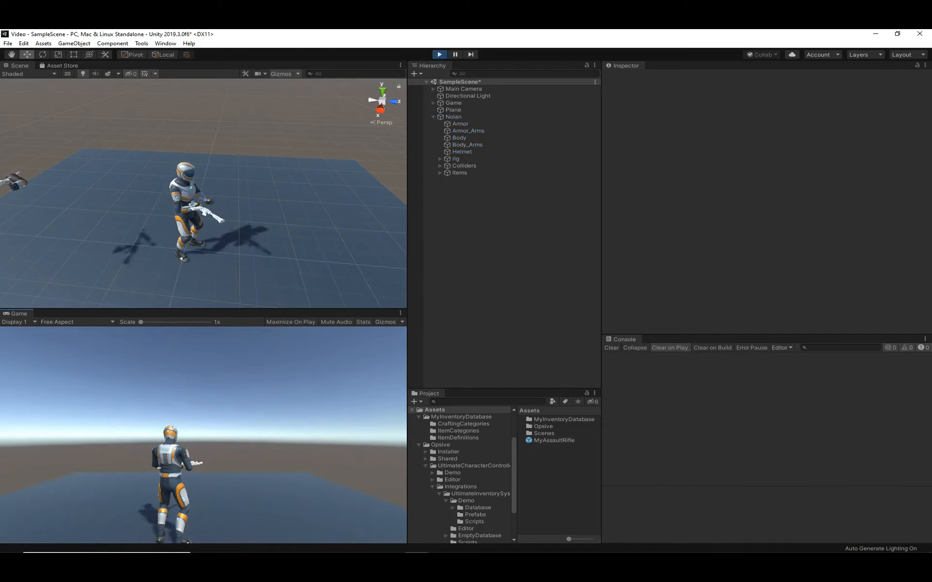
key(v)
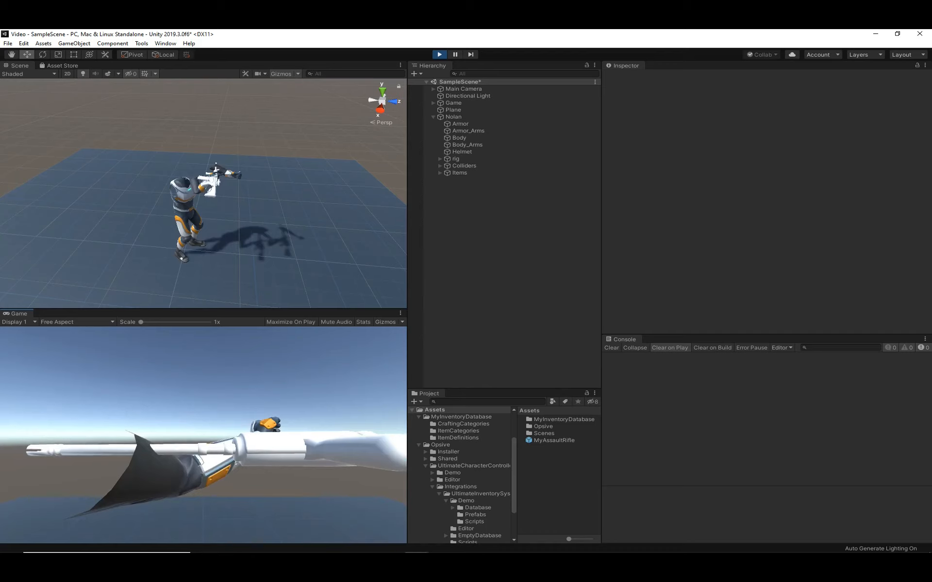
key(Escape)
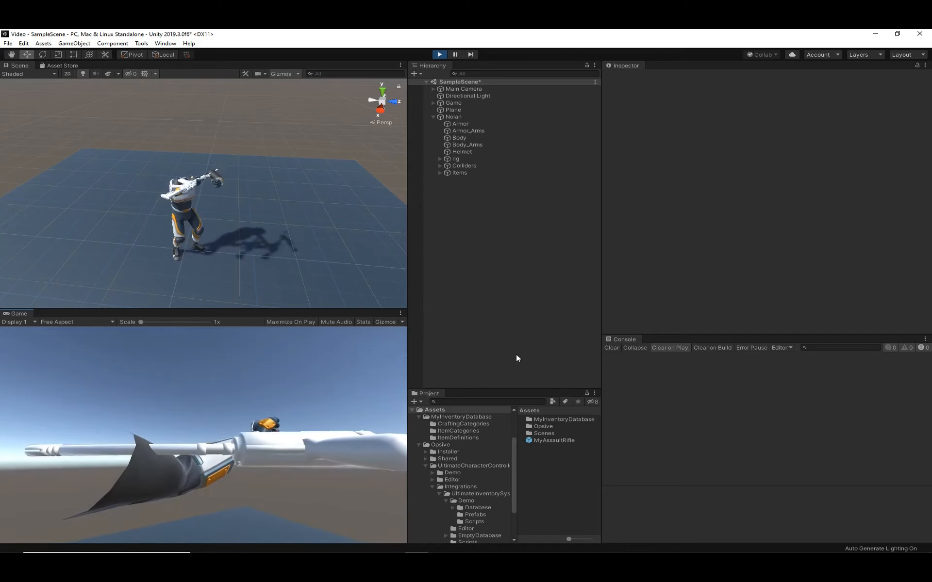
click(459, 373)
scroll(170, 220, up, 5)
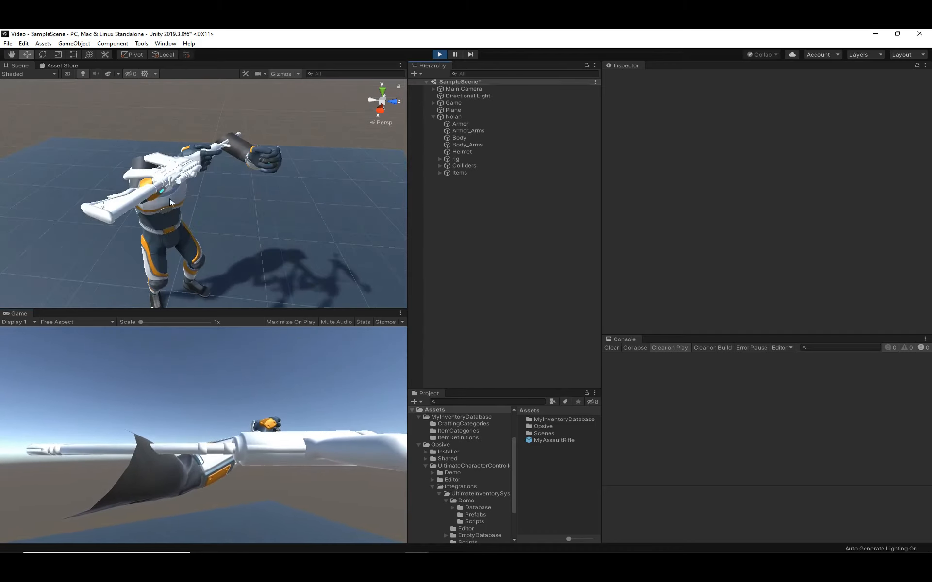
click(439, 54)
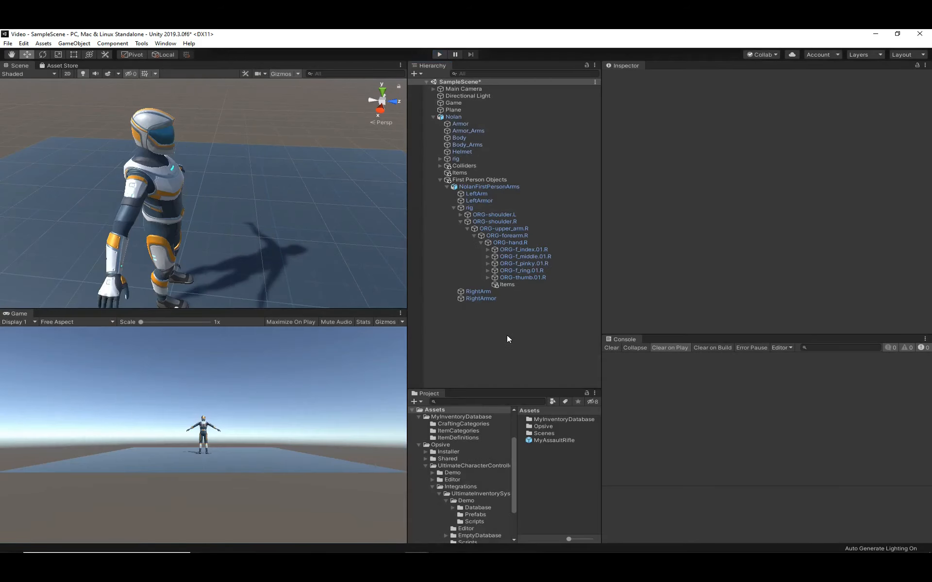
- Set the MyAssaultRifle prefab's First Person Perspective Item Local Spawn Position to -0.054, 0.279, 0.022 and Local Spawn Rotation to -86.33, -139.499, -130.545
click(543, 439)
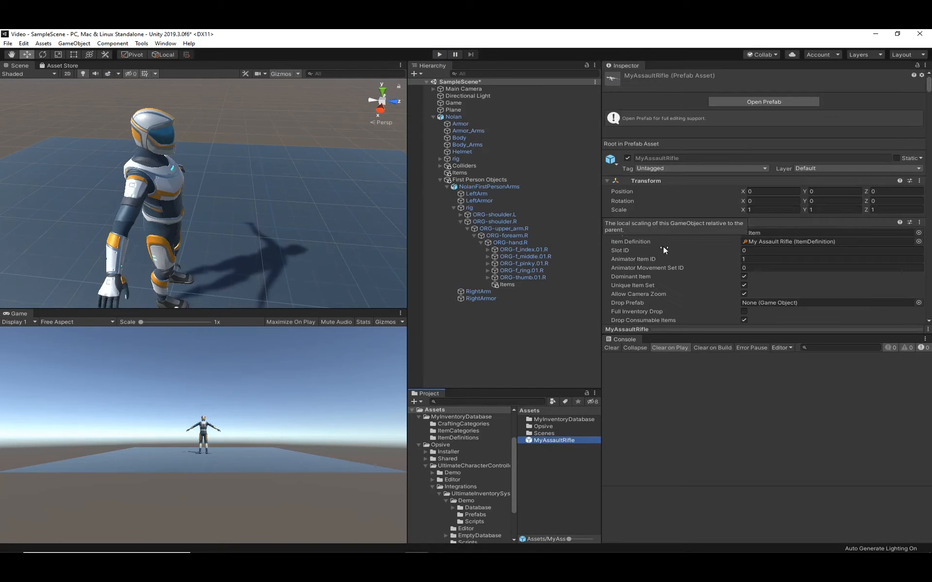
scroll(676, 249, down, 15)
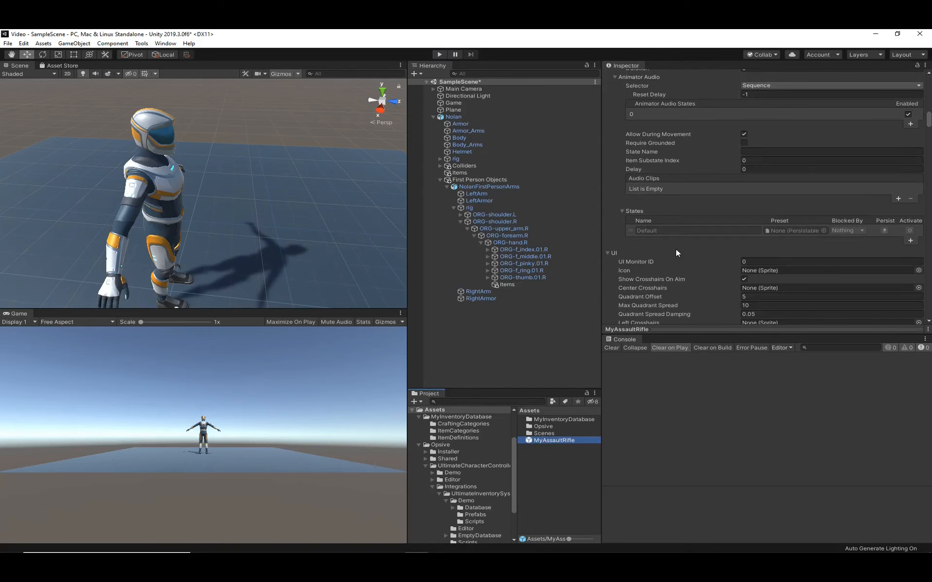
scroll(676, 249, down, 8)
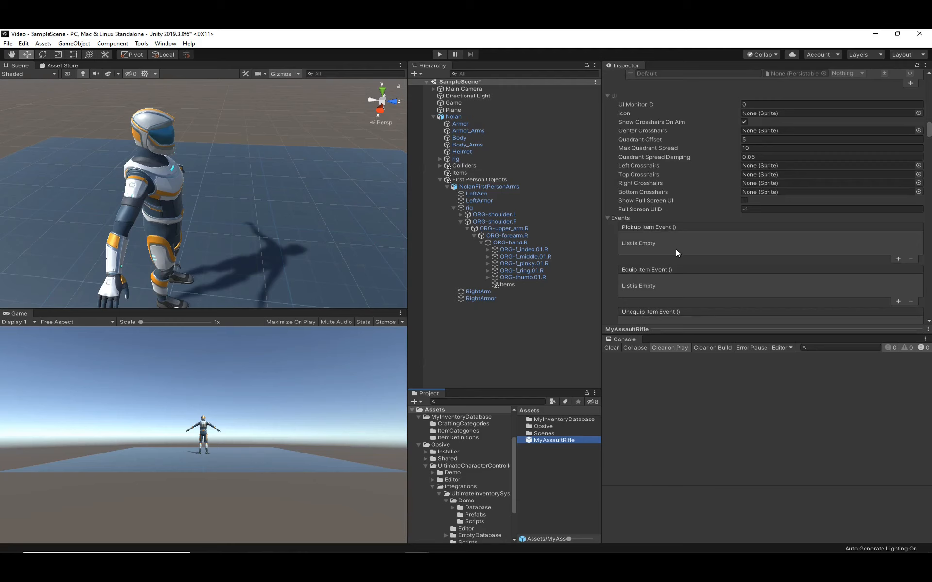
scroll(675, 248, down, 8)
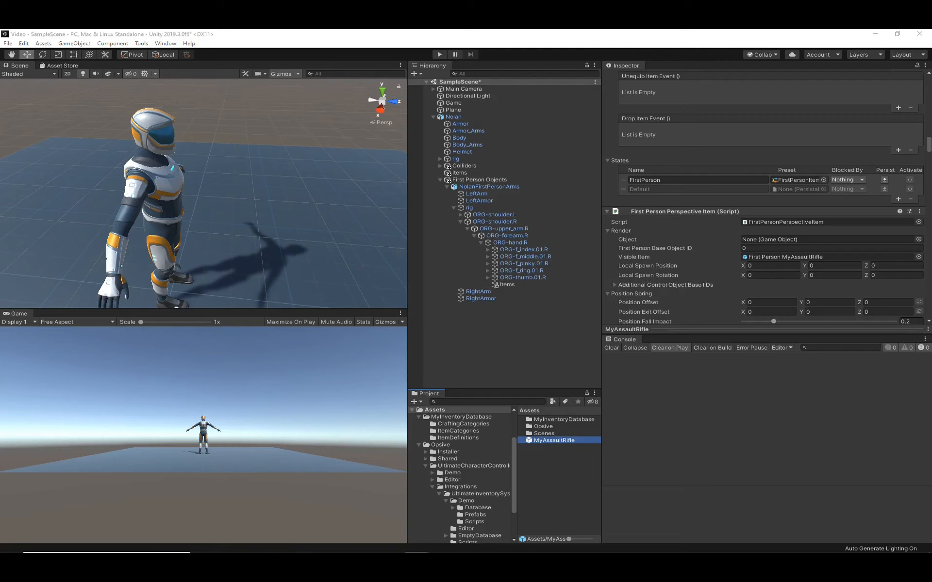
click(758, 266)
text(-0.054)
key(Tab)
text(0.279)
key(Tab)
text(0.022)
- Set the first-person Position Offset to -0.099, -0.162, -0.136 and the Position Exit Offset to -0.099, -0.2, -0.136
key(Tab)
text(-86.33)
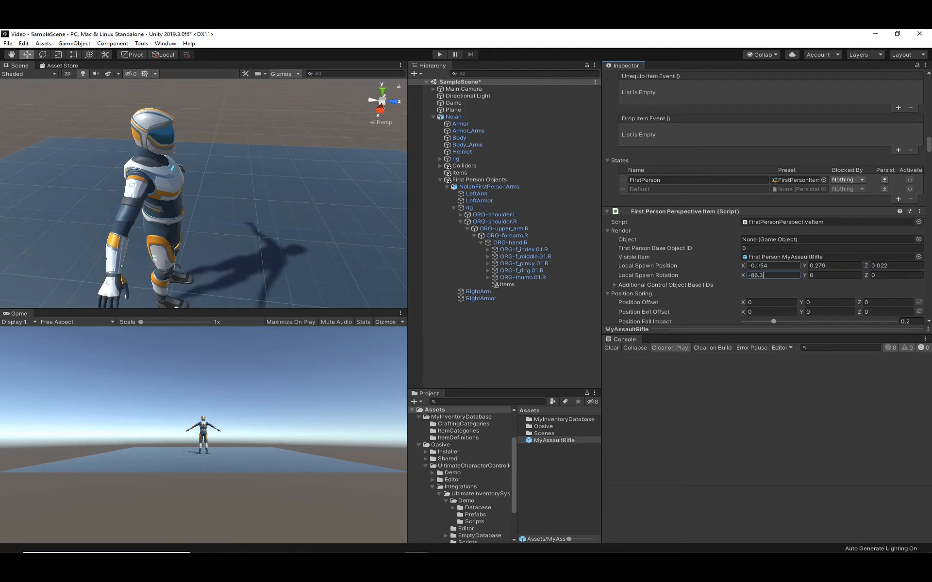
click(758, 302)
text(-0.016)
key(Tab)
text(-0.32)
- Set the Third Person Perspective Item's Local Spawn Position to -0.054, 0.279, 0.022 and Local Spawn Rotation to -86.33, -139.499, -130.545
key(Tab)
text(-0.216)
key(Tab)
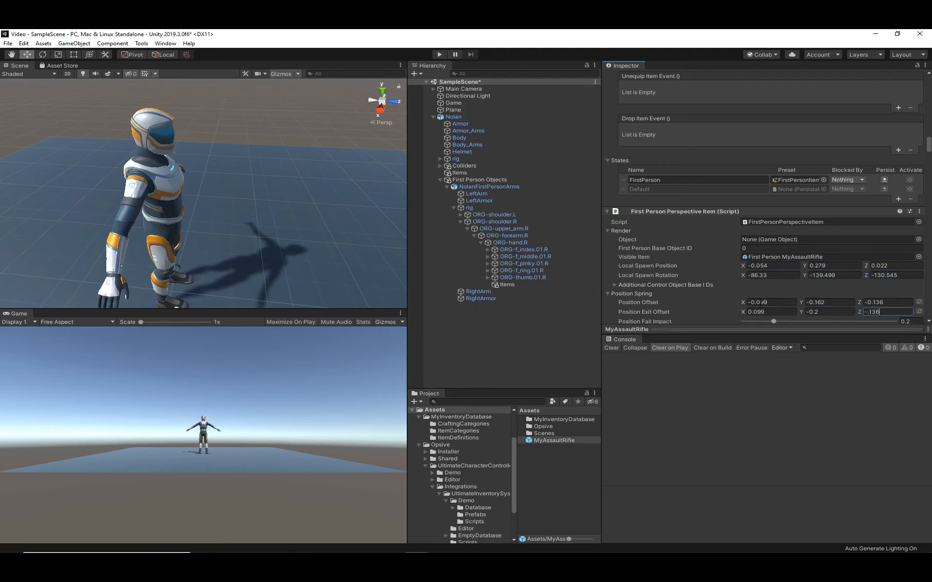
scroll(706, 286, down, 14)
scroll(706, 282, down, 18)
click(758, 256)
text(-0.054)
key(Tab)
text(0.279)
key(Tab)
text(0.022)
key(Tab)
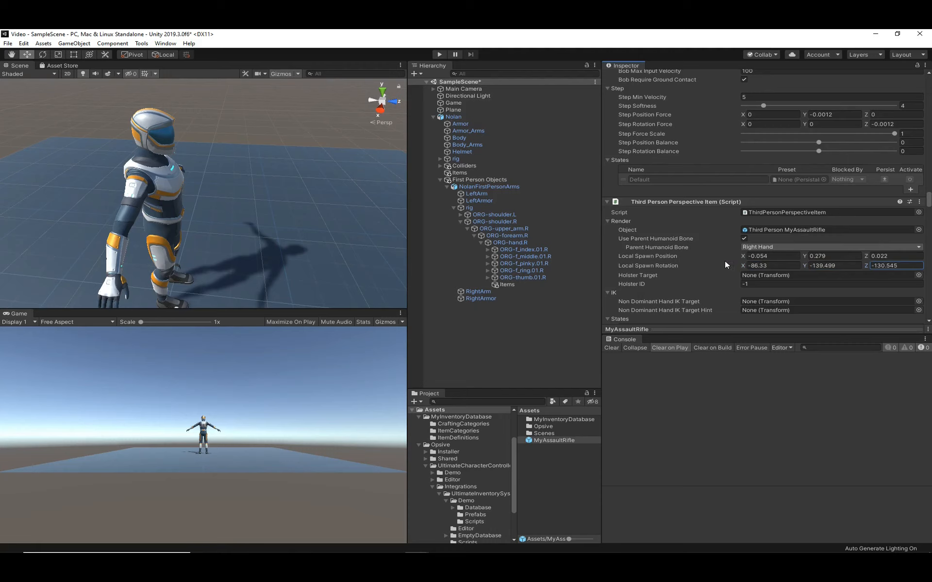
- Review the rifle's first-person spawn and offset values and view the reference prefabs in the integration demo's Prefabs folder
scroll(706, 267, up, 20)
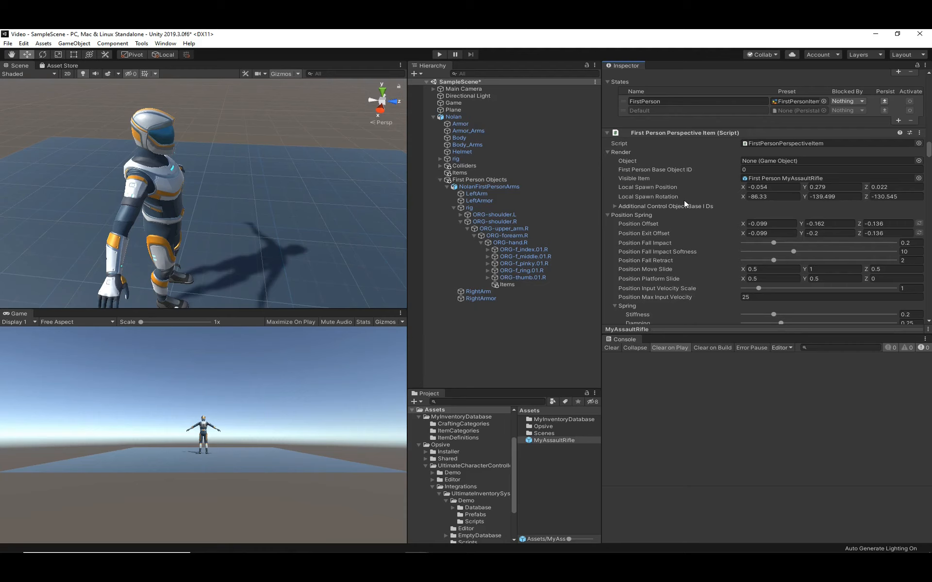
click(476, 515)
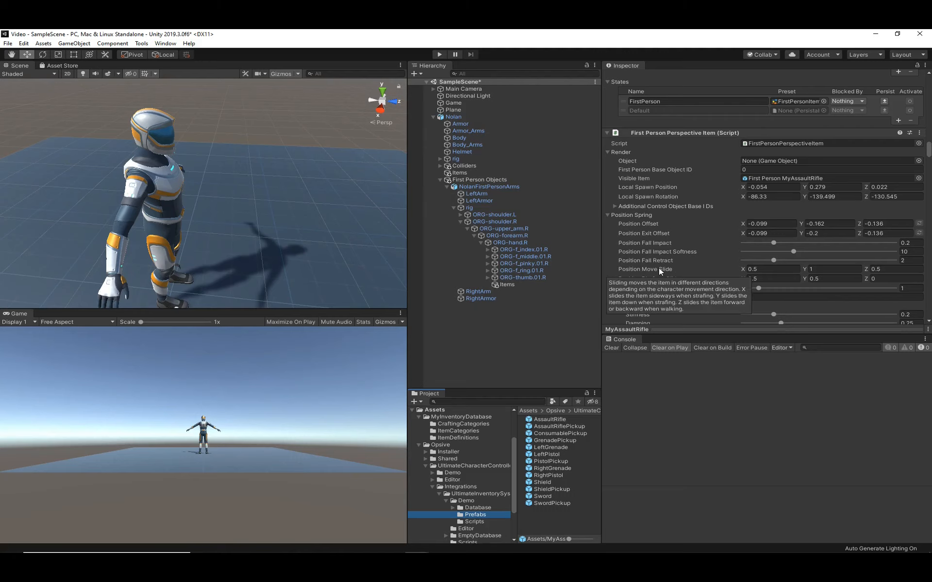
click(555, 333)
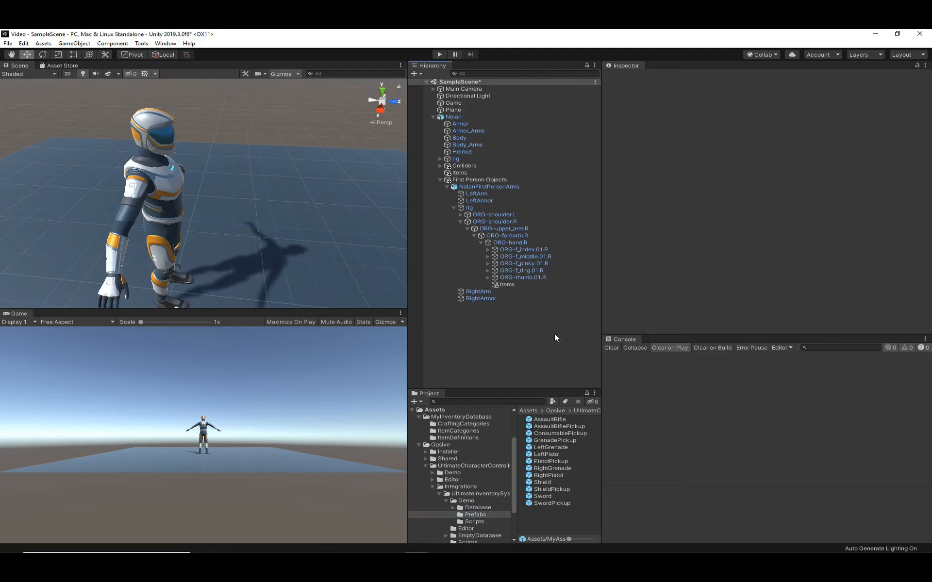
- Run the scene and switch the character to first-person view to check how the rifle is held
click(438, 52)
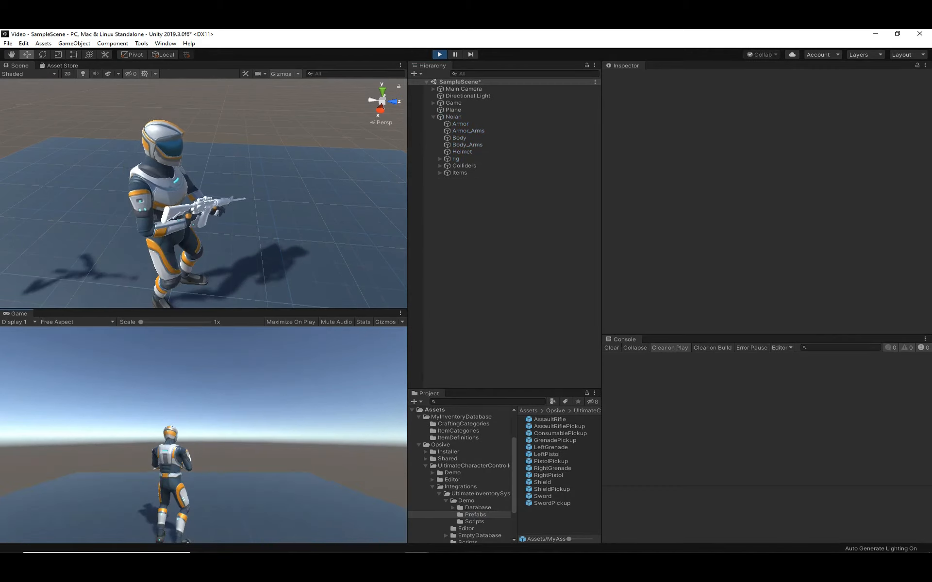
key(v)
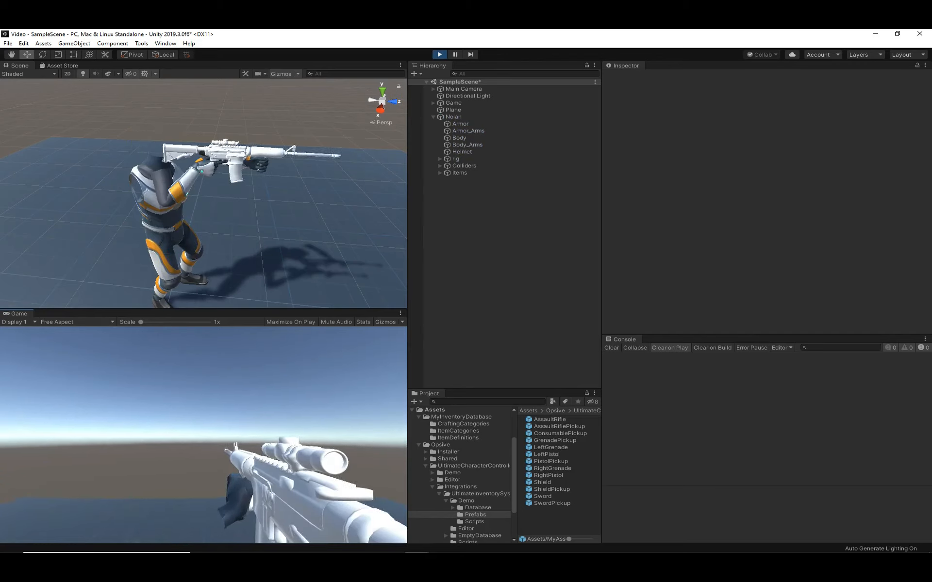
key(Escape)
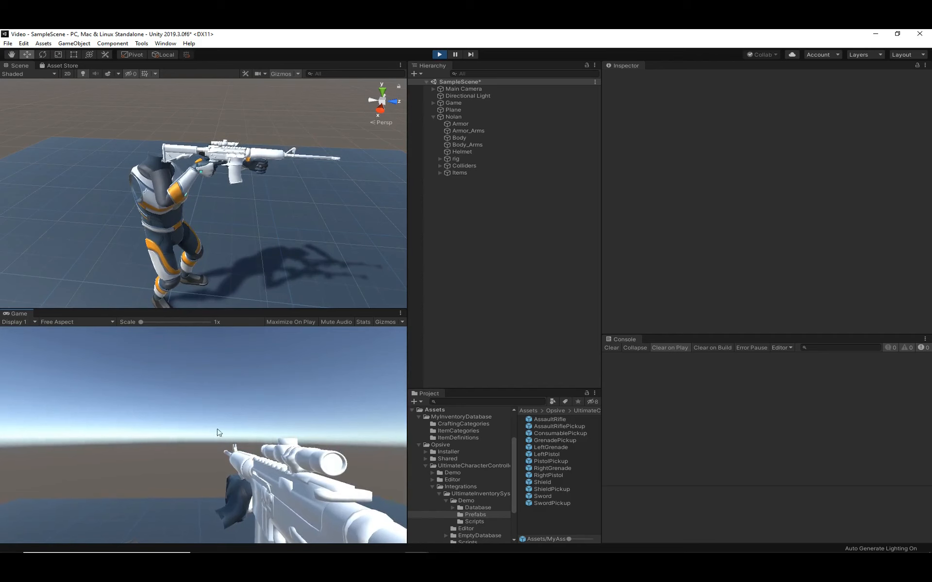
- In the running scene, stretch the LeftArmor Skinned Mesh Renderer's bounds toward the body, to about 0.397 center Y and 0.361 extent Y
click(241, 183)
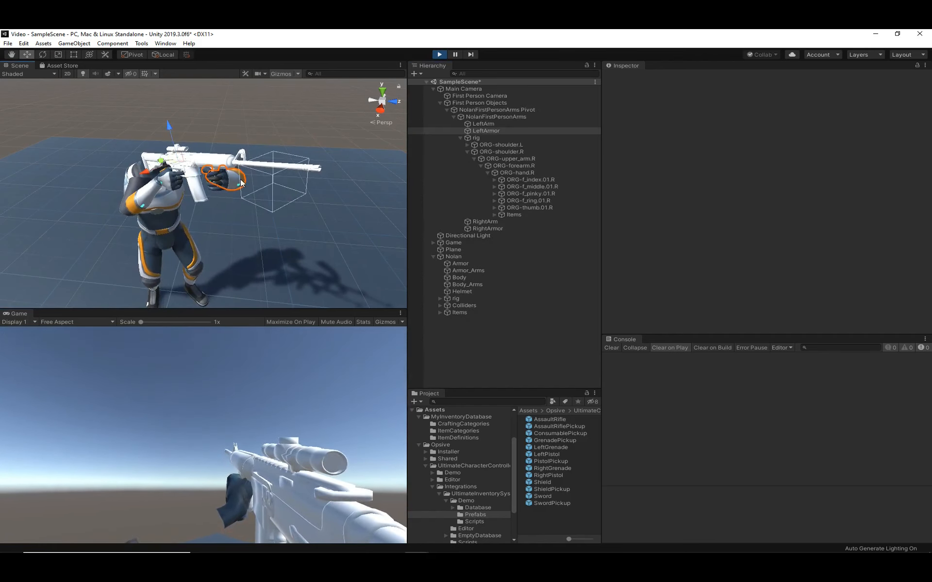
scroll(701, 226, down, 5)
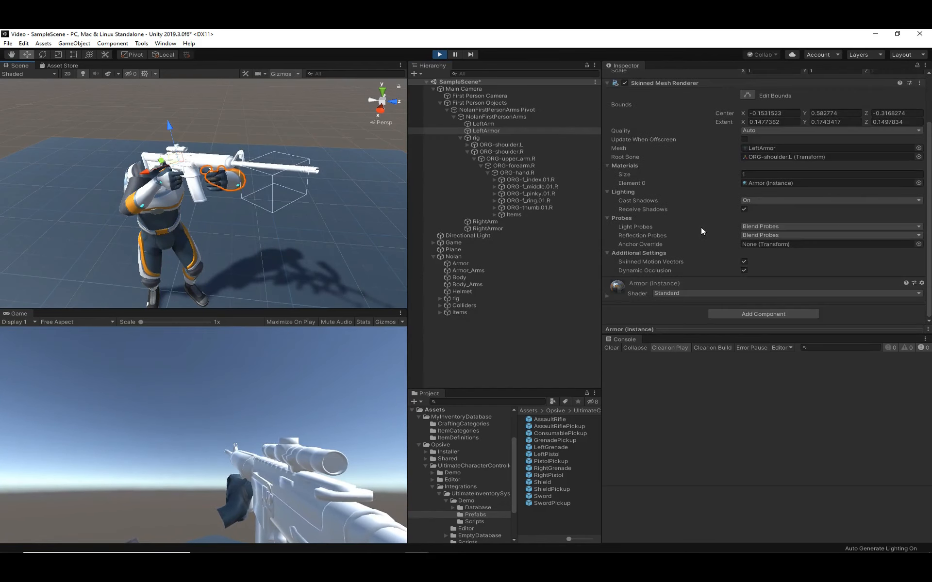
scroll(701, 226, up, 2)
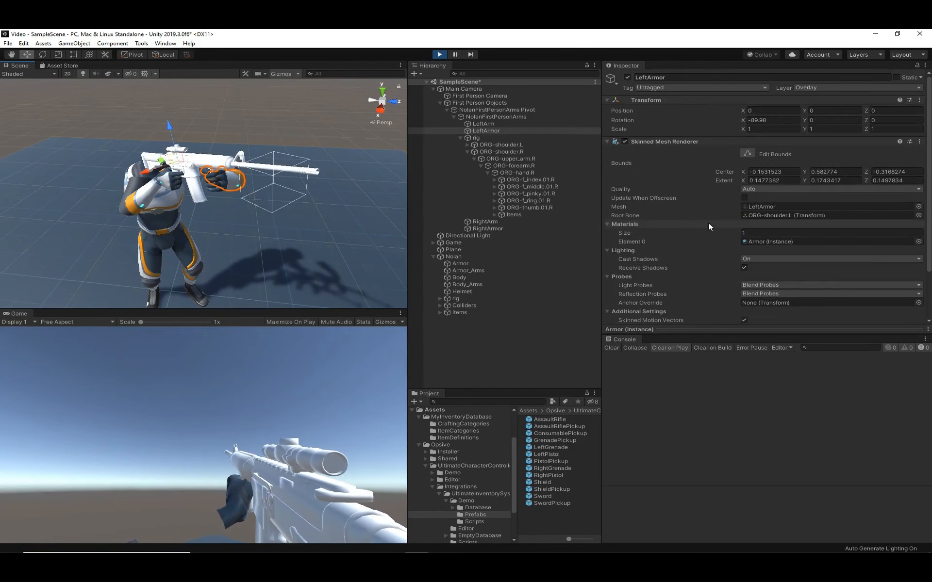
click(747, 154)
drag(254, 188, 220, 200)
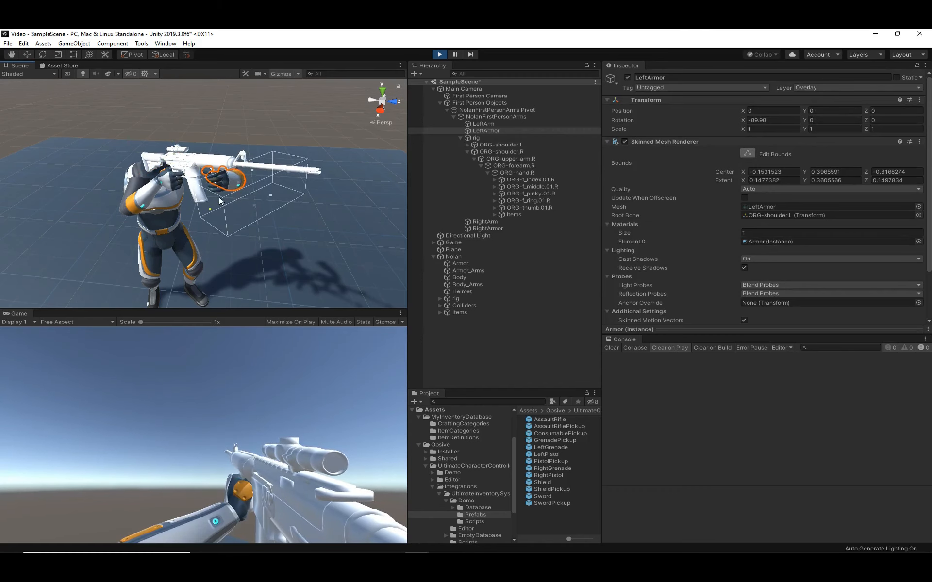
click(257, 171)
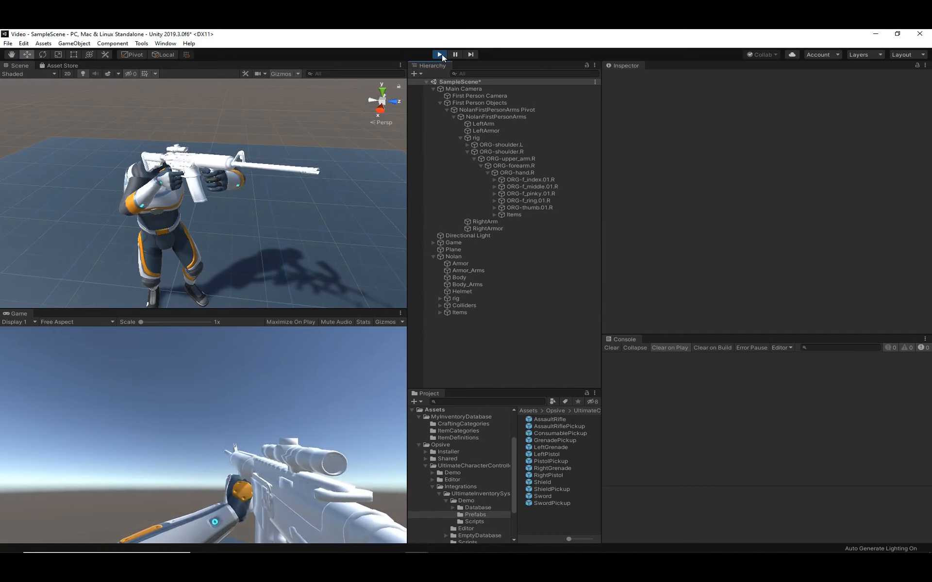
- Restart the scene to check the armed character in third-person view, and stop play mode
click(440, 55)
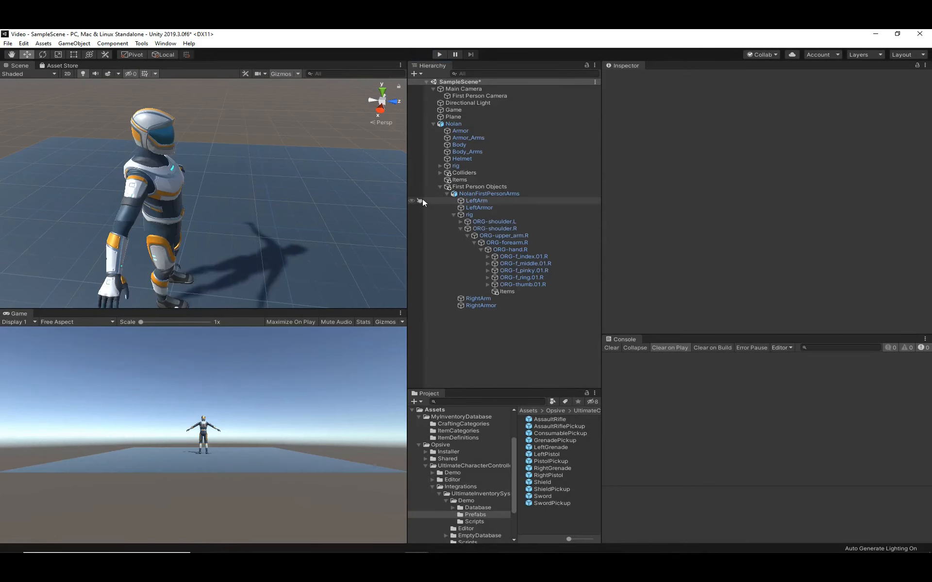
click(438, 58)
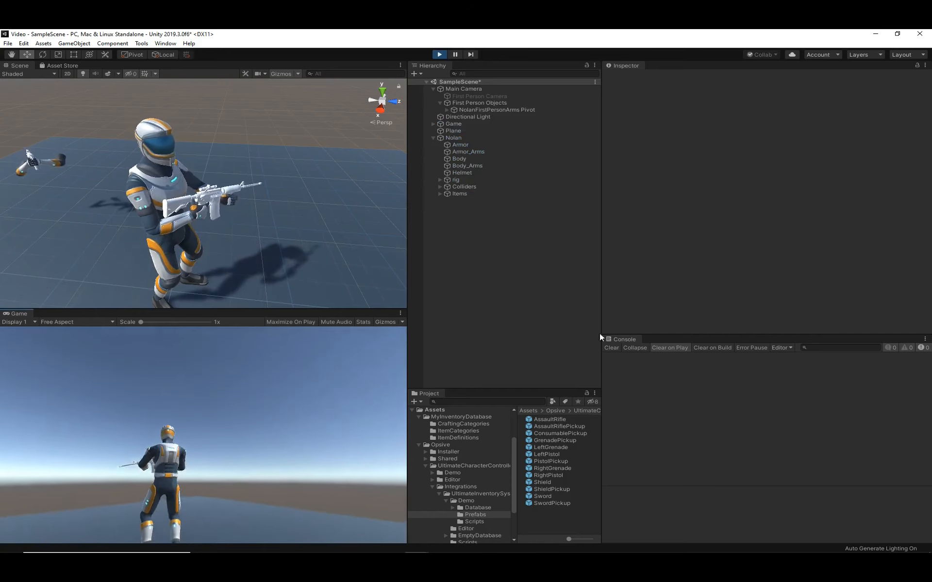
click(439, 56)
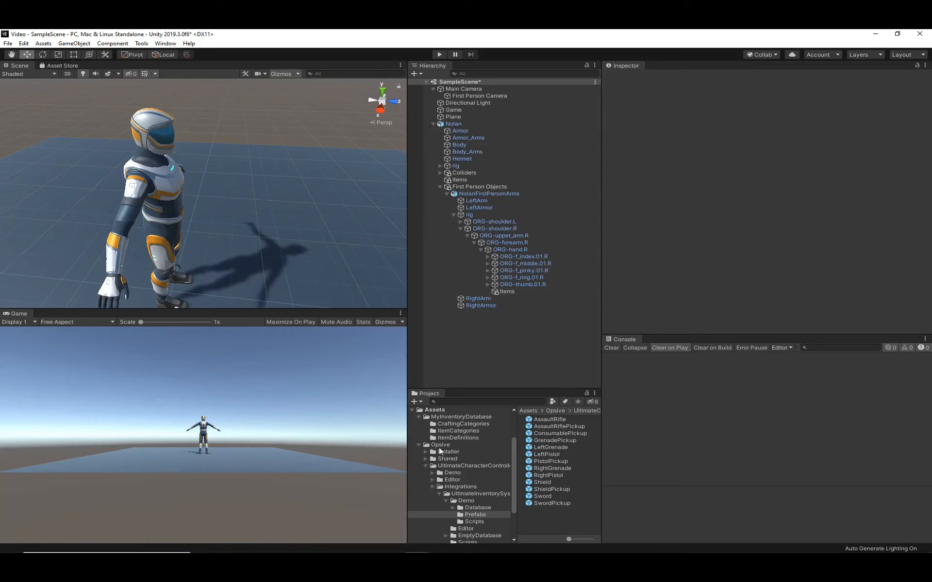
- Assign the AssaultRifleIcon sprite as the UI Icon of the MyAssaultRifle prefab's Item component
click(439, 410)
click(554, 440)
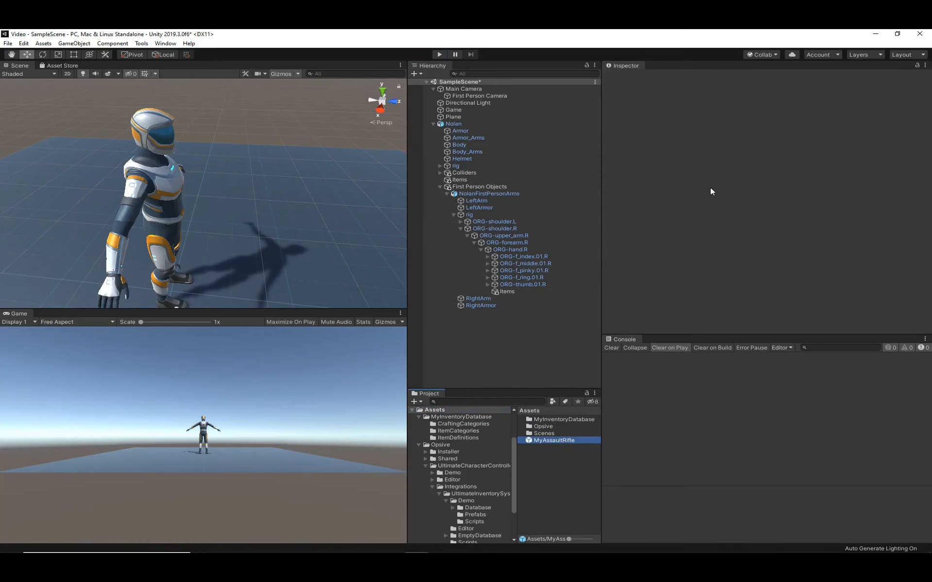
scroll(738, 195, down, 3)
scroll(737, 195, down, 8)
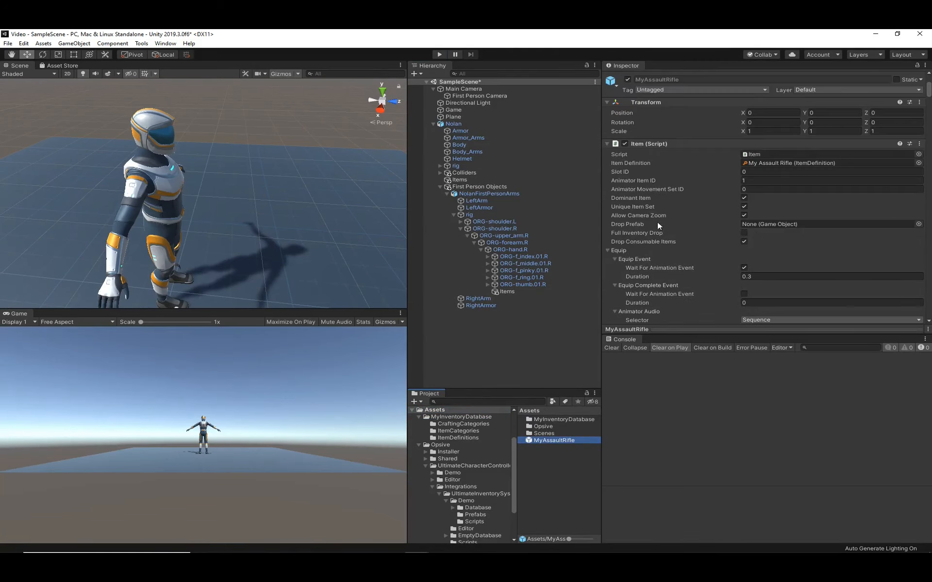
scroll(657, 222, down, 5)
scroll(708, 226, down, 3)
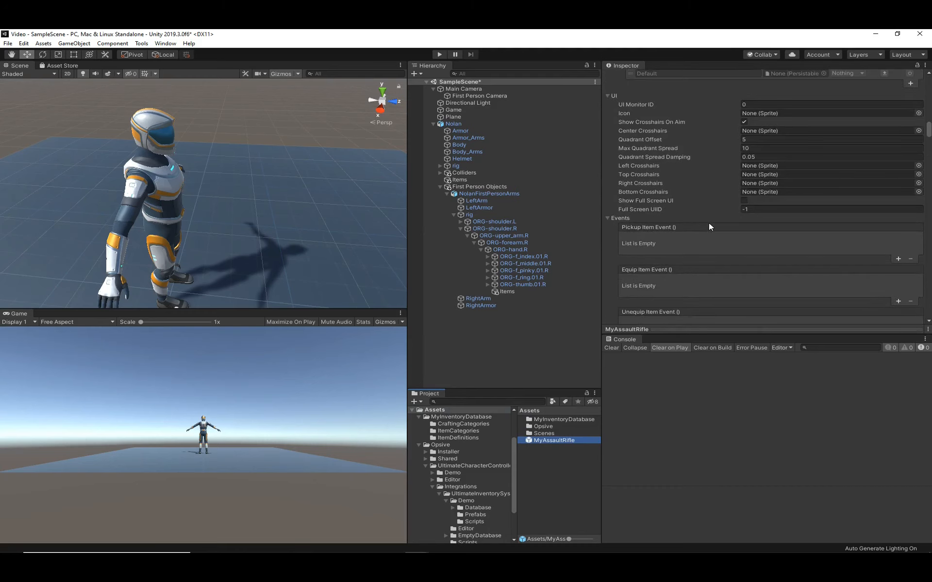
click(918, 113)
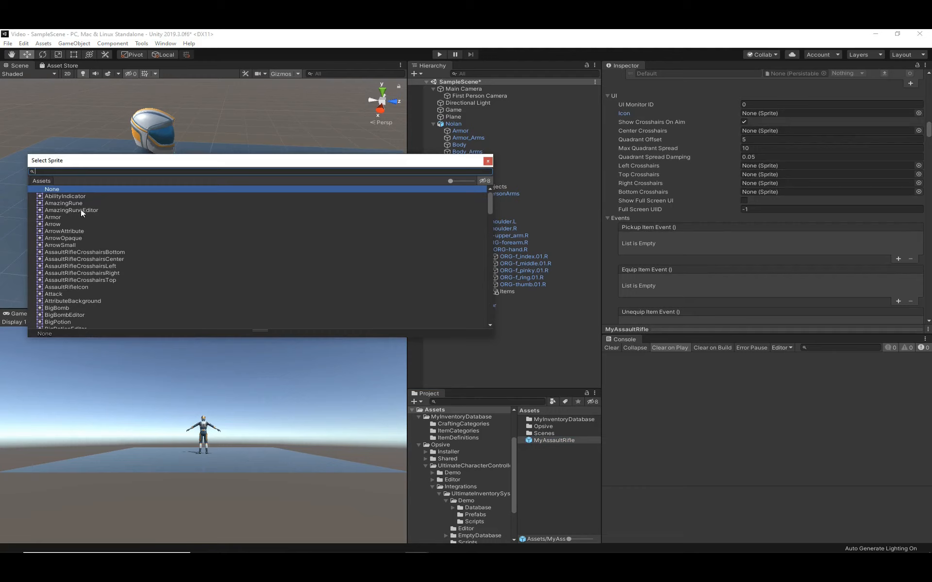
text(assa)
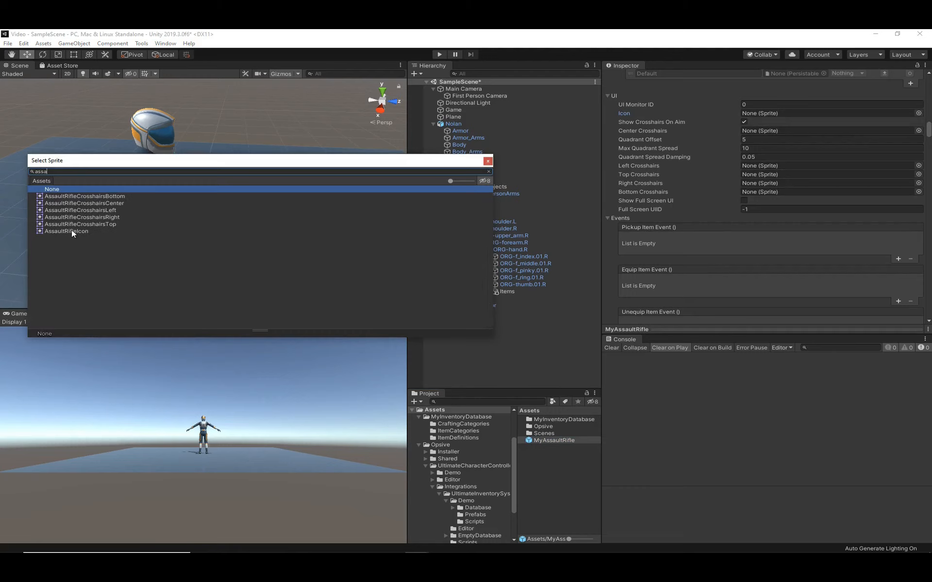
double_click(71, 231)
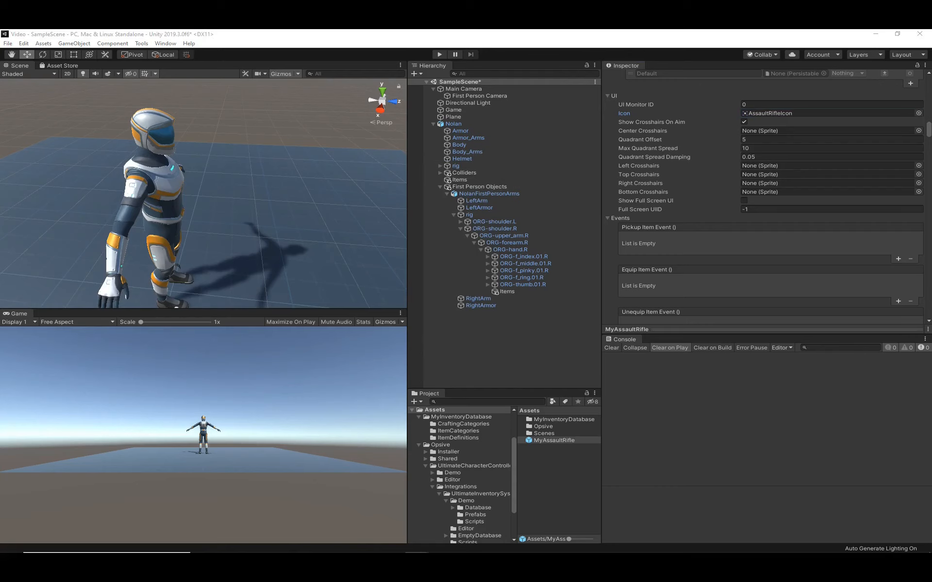
- Add the UI monitors to the scene from the Character Manager's scene setup
drag(0, 208, 337, 197)
click(265, 238)
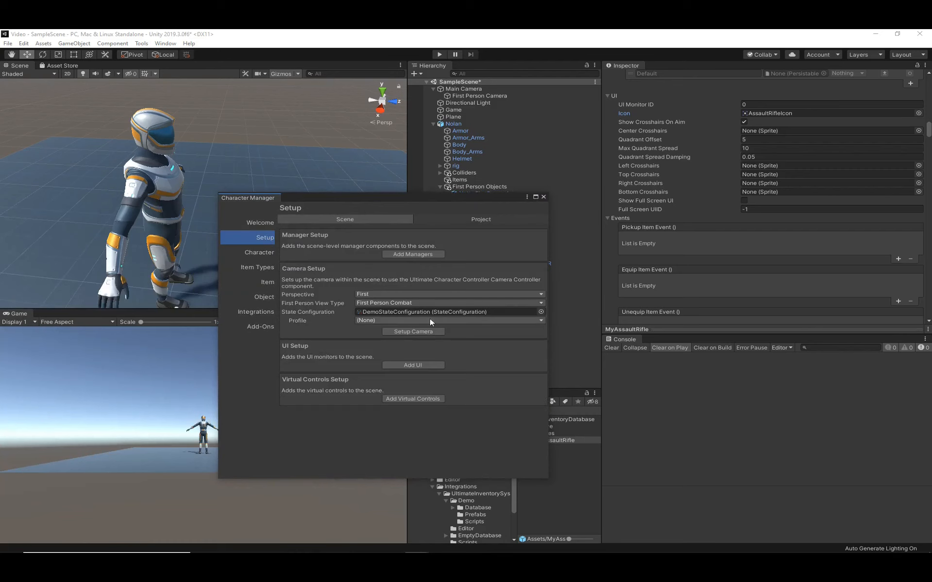
click(420, 367)
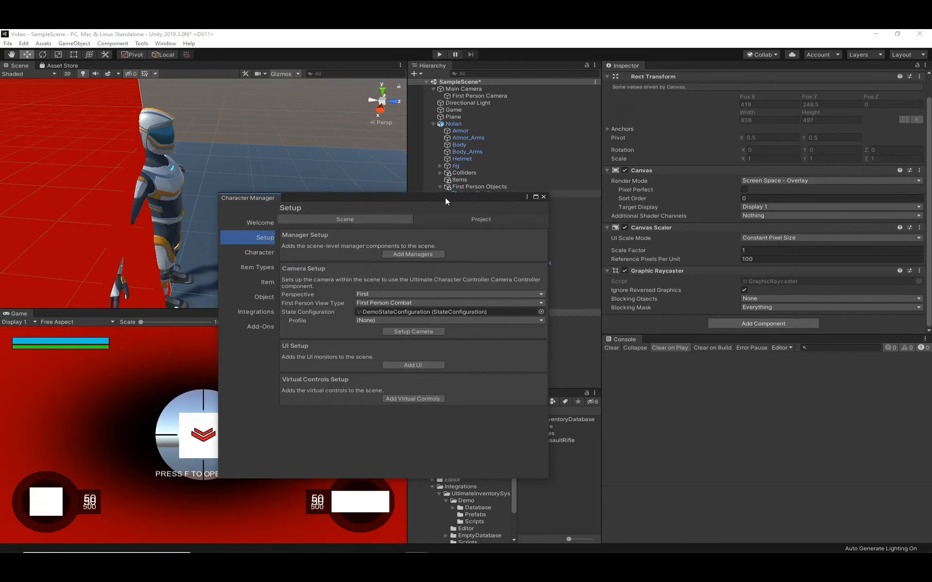
drag(447, 196, 0, 274)
click(494, 328)
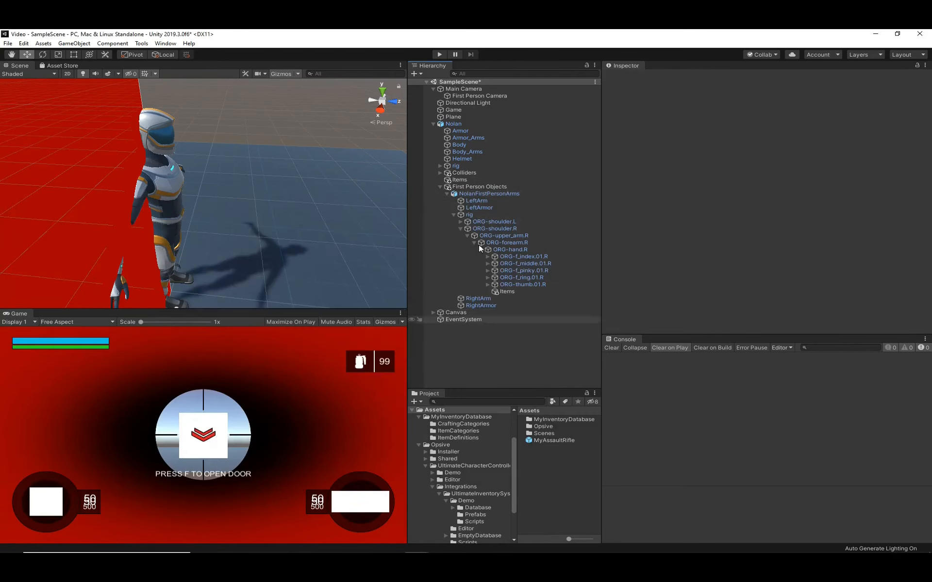
- Run the scene, fire the rifle three times to check the ammo display, and stop play mode
click(441, 54)
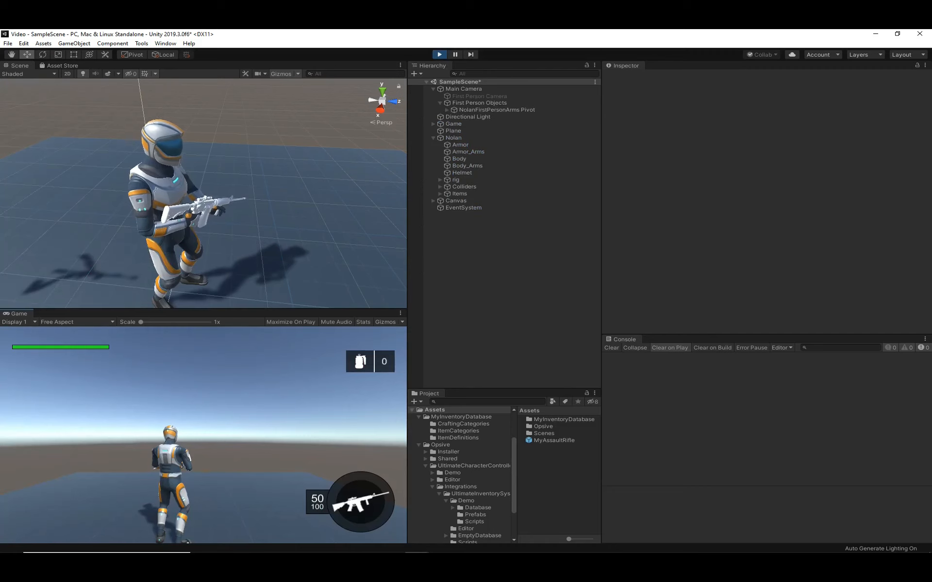
click(203, 434)
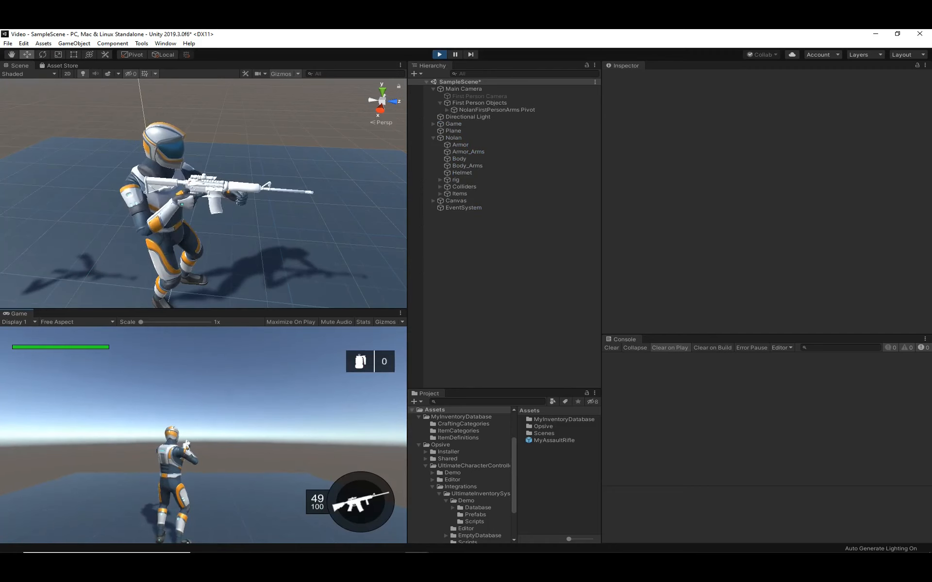
click(203, 435)
click(203, 434)
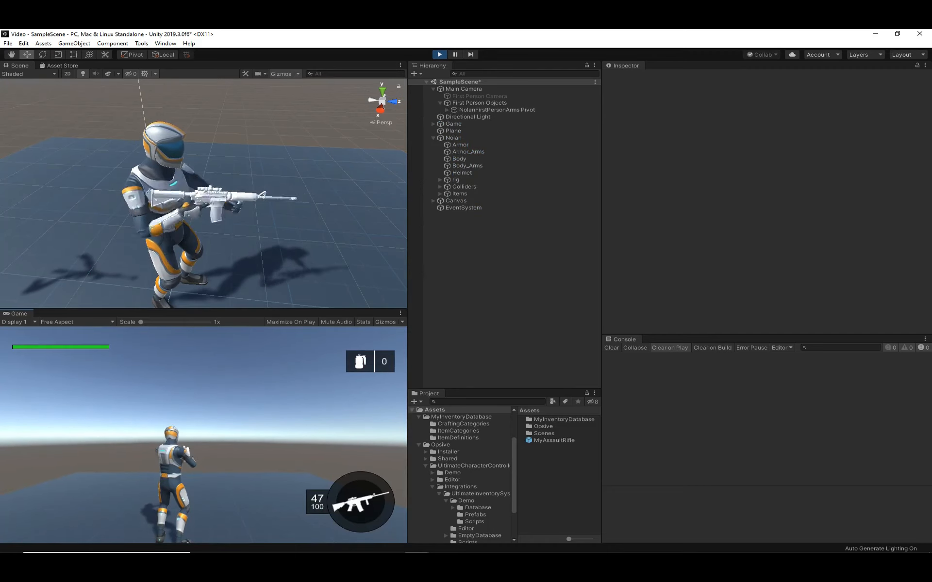
key(Escape)
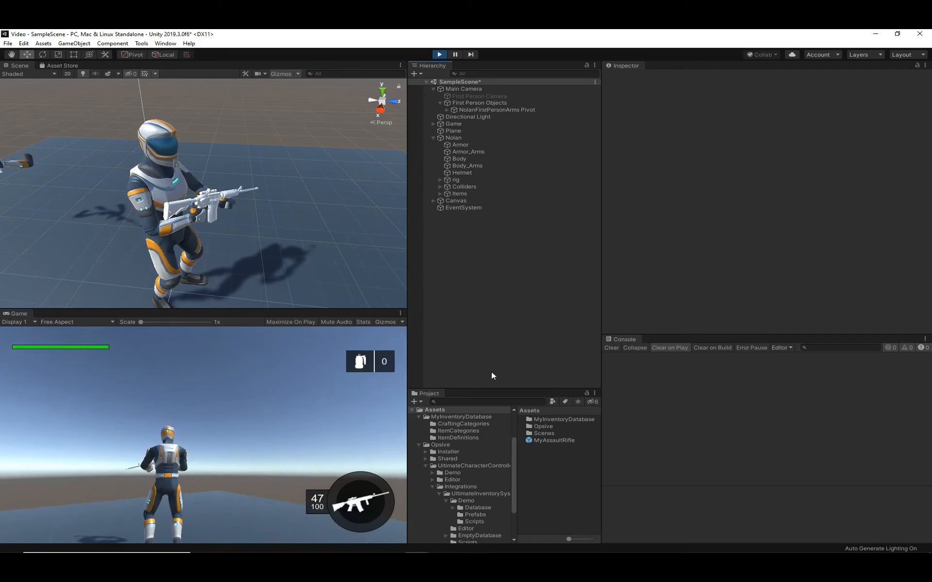
click(438, 54)
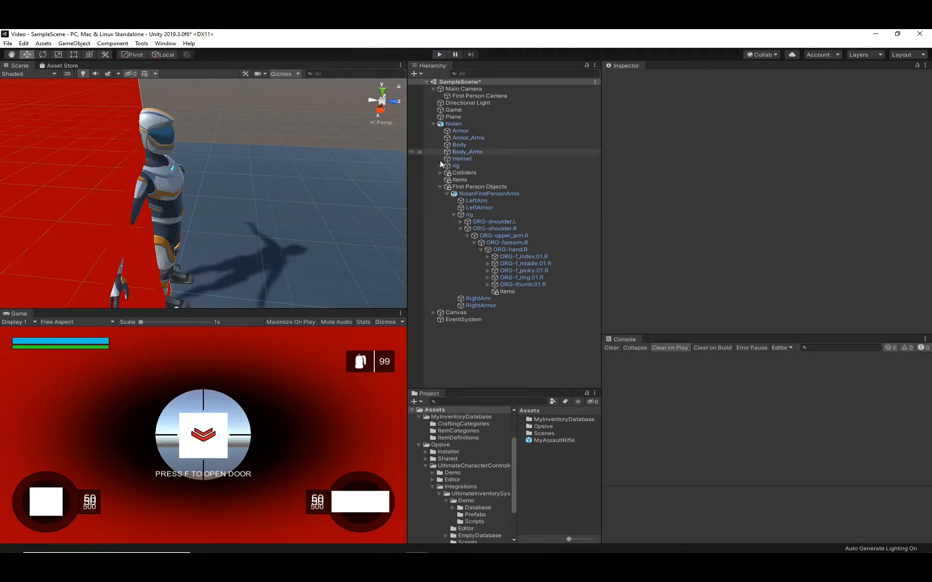
- Remove My Assault Rifle and My Assault Rifle Bullet from the Loadout item collection in Nolan's Inventory
click(460, 125)
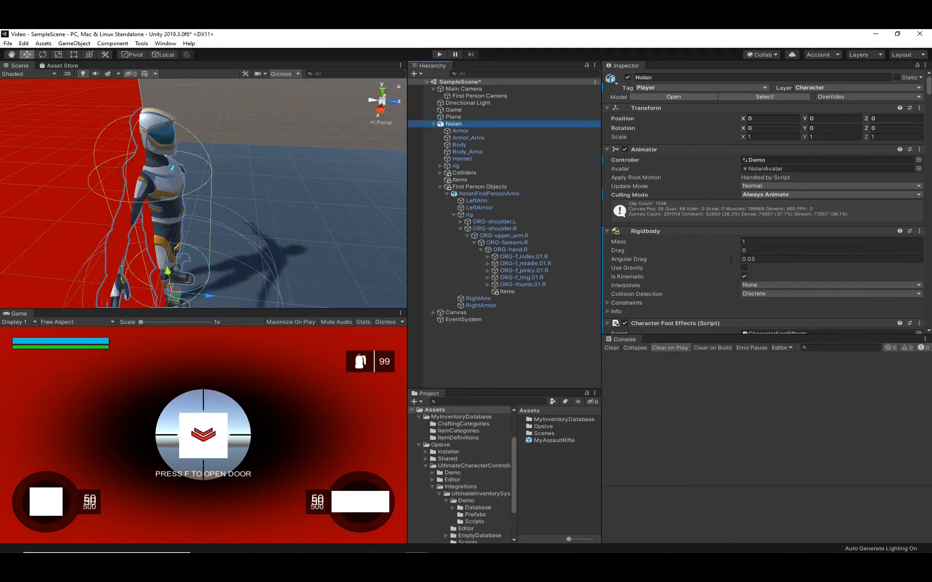
scroll(715, 258, down, 10)
scroll(715, 257, up, 12)
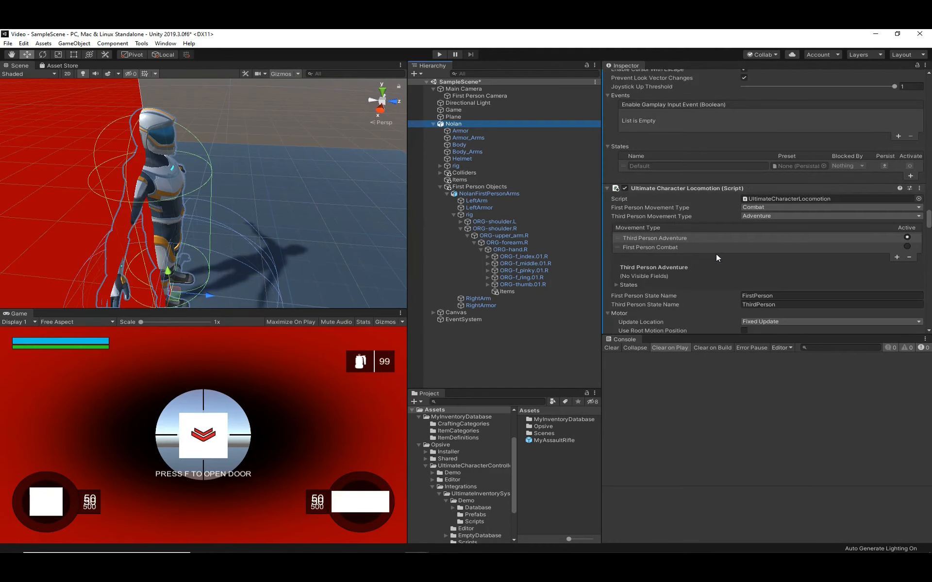
scroll(715, 253, down, 15)
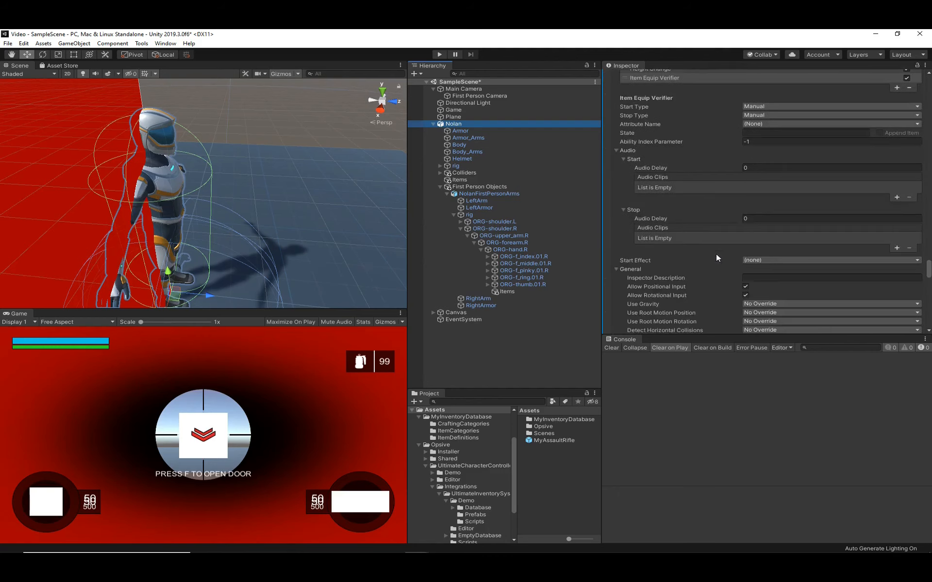
click(646, 298)
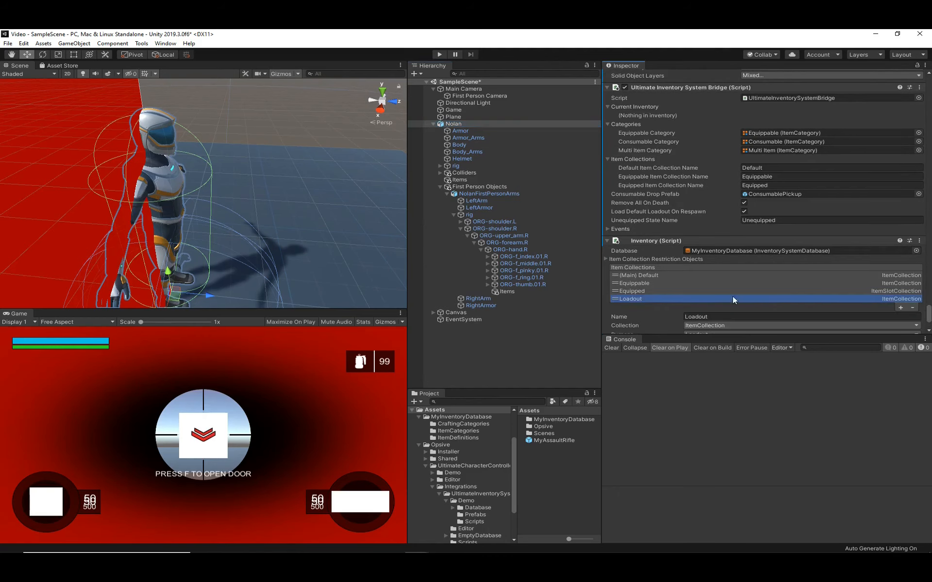
scroll(732, 296, down, 3)
click(794, 290)
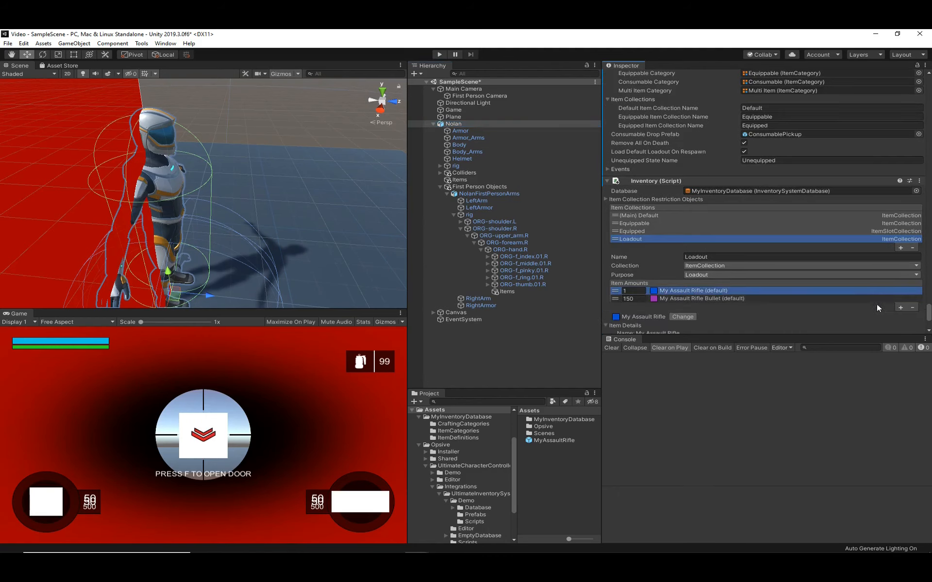
click(912, 307)
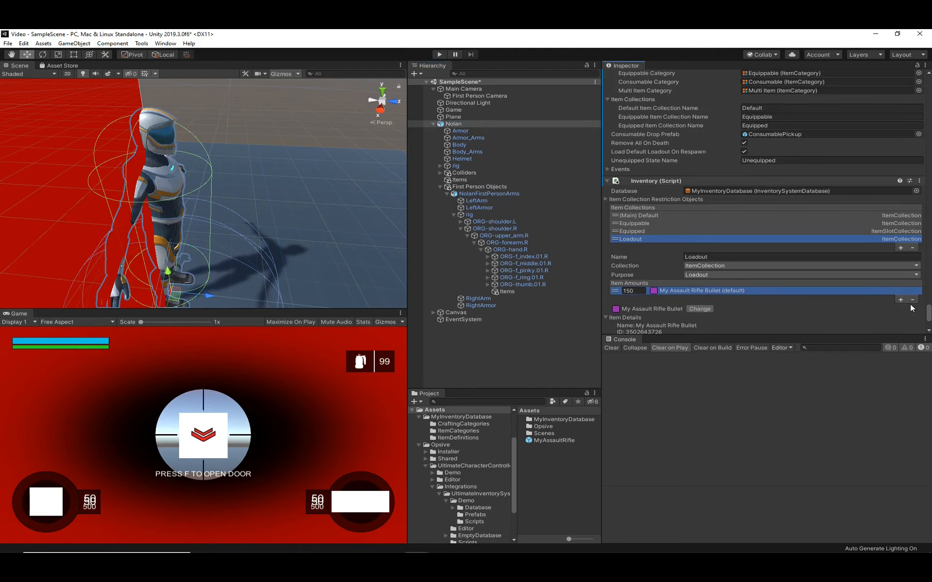
click(912, 300)
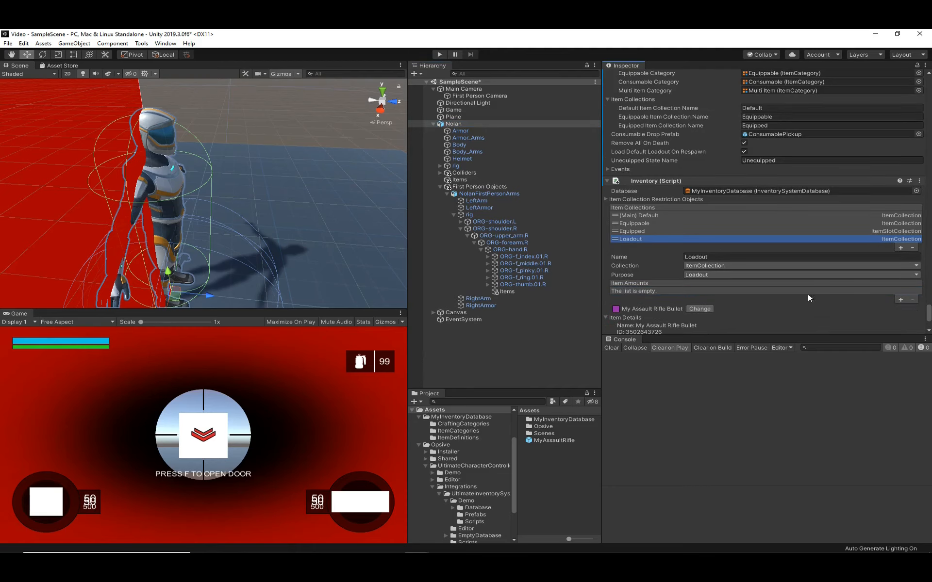
click(508, 350)
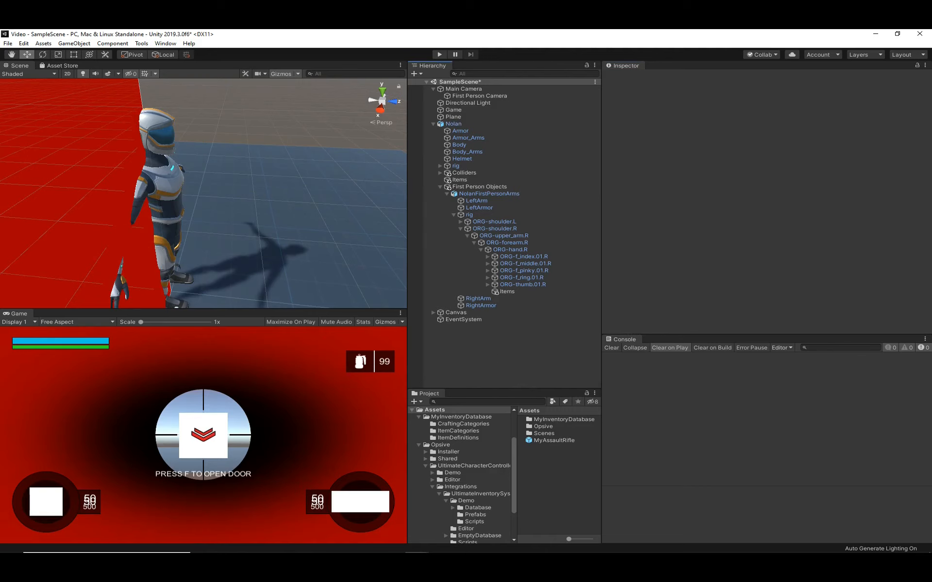
- Define a new Item Pickup object named MyAssaultRiflePickup in the Character Manager's Object Builder
drag(1, 190, 358, 190)
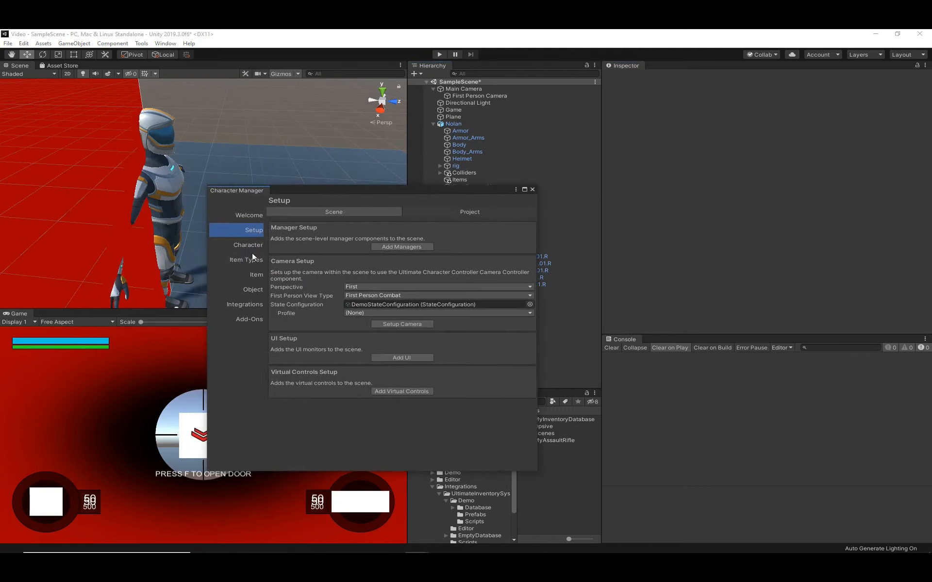
click(251, 288)
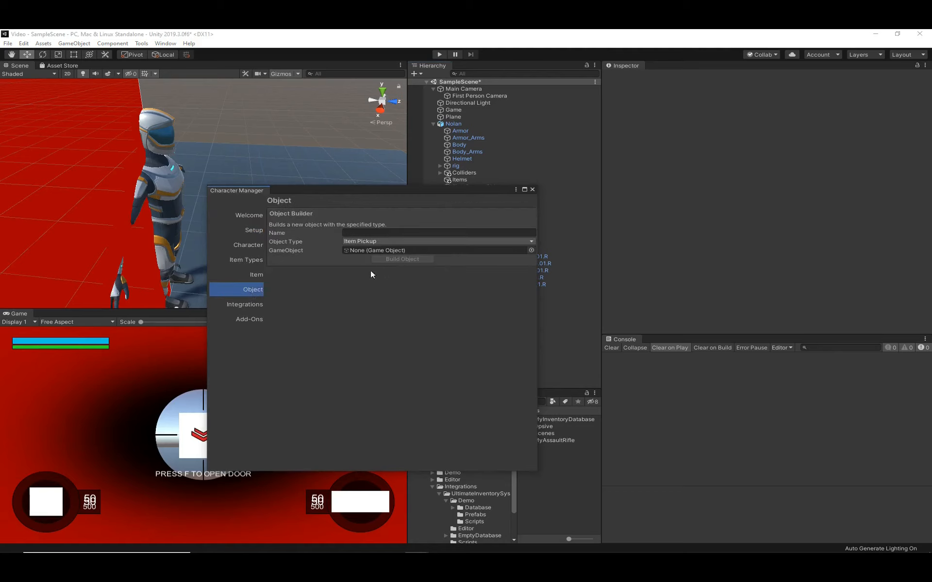
text(MyAssaultRiflePickup)
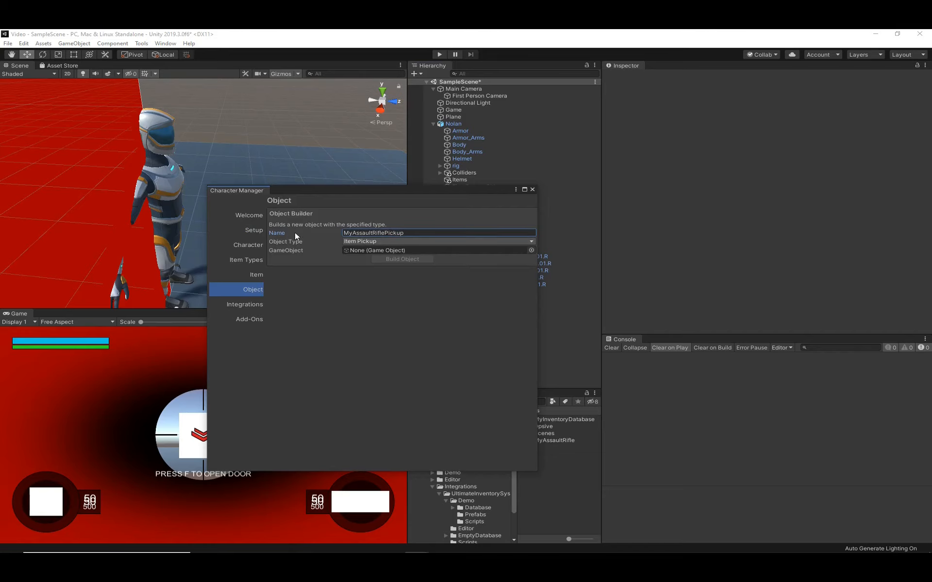
click(318, 251)
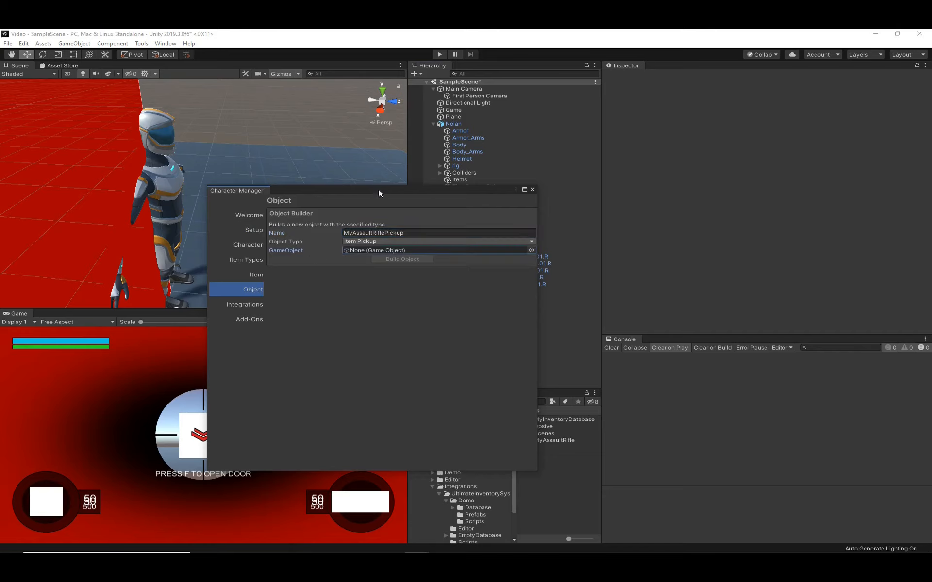
drag(379, 191, 208, 160)
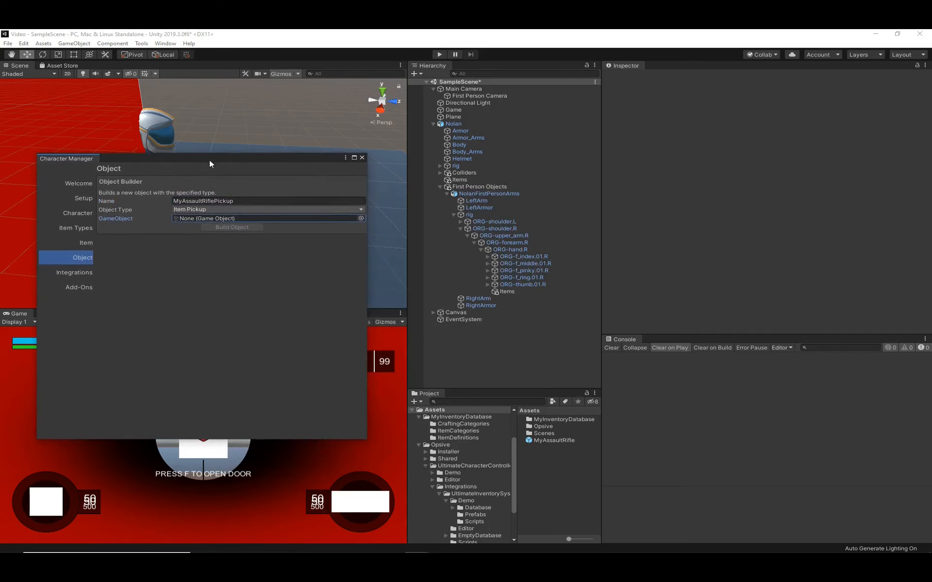
- Add the AssaultRifle model to the scene and assign it as the GameObject for the new pickup
click(451, 401)
text(assault)
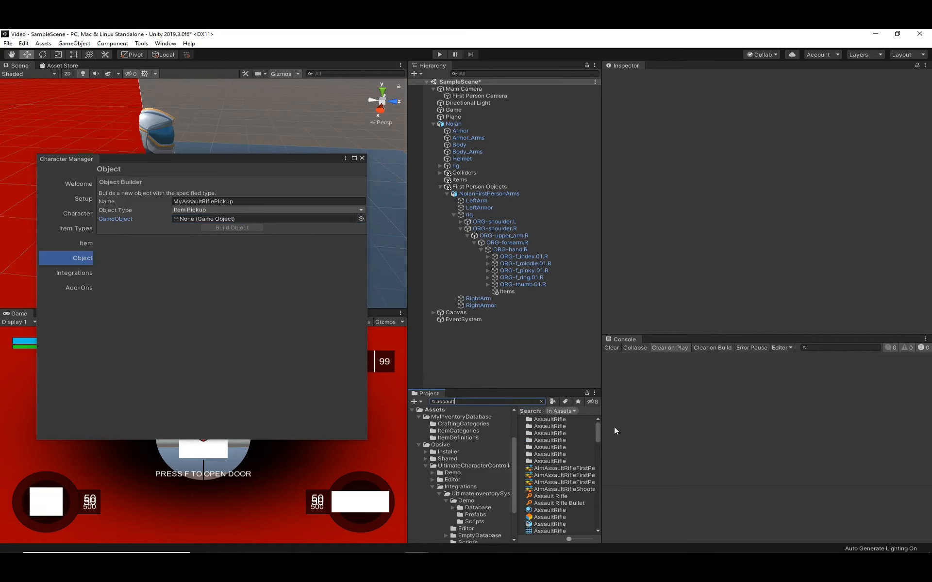
drag(557, 523, 488, 362)
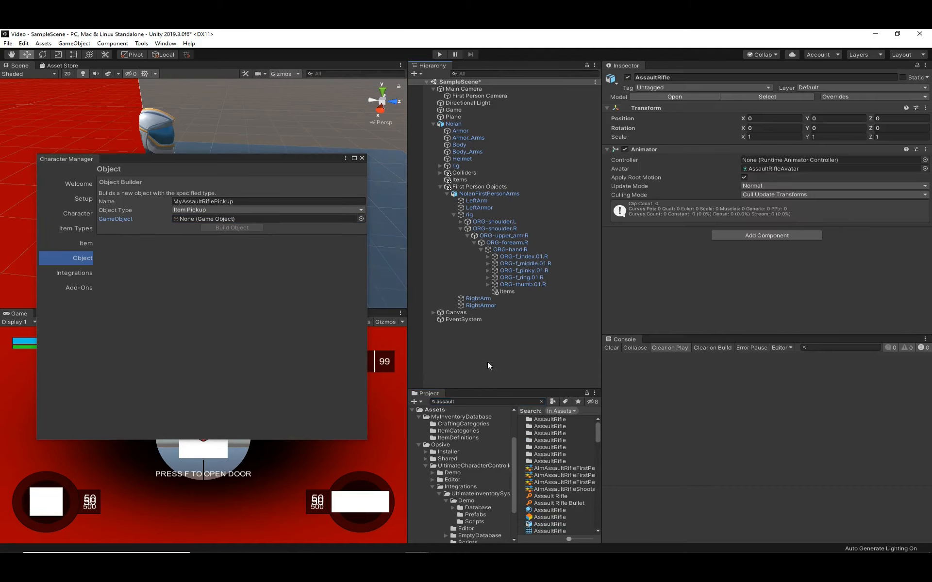
click(433, 327)
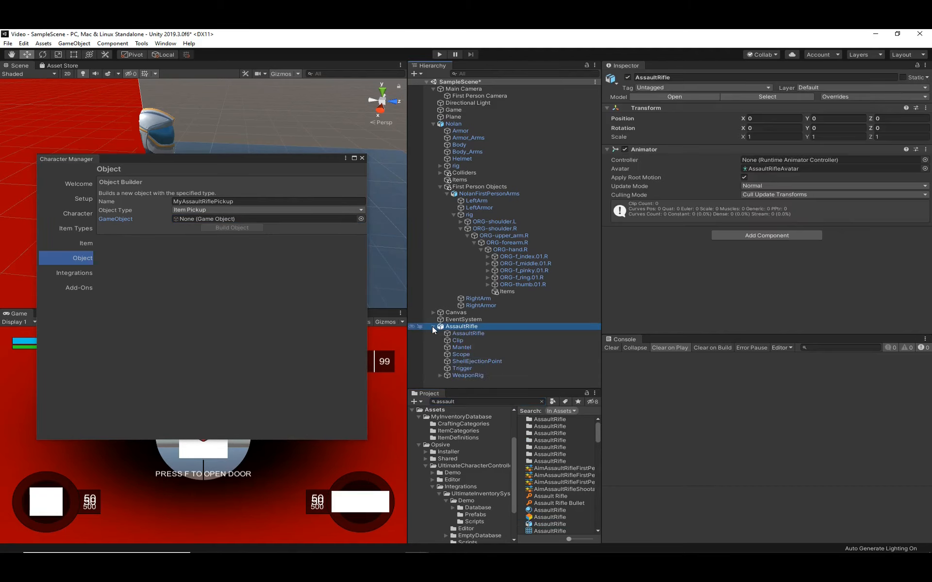
click(433, 326)
drag(446, 327, 231, 219)
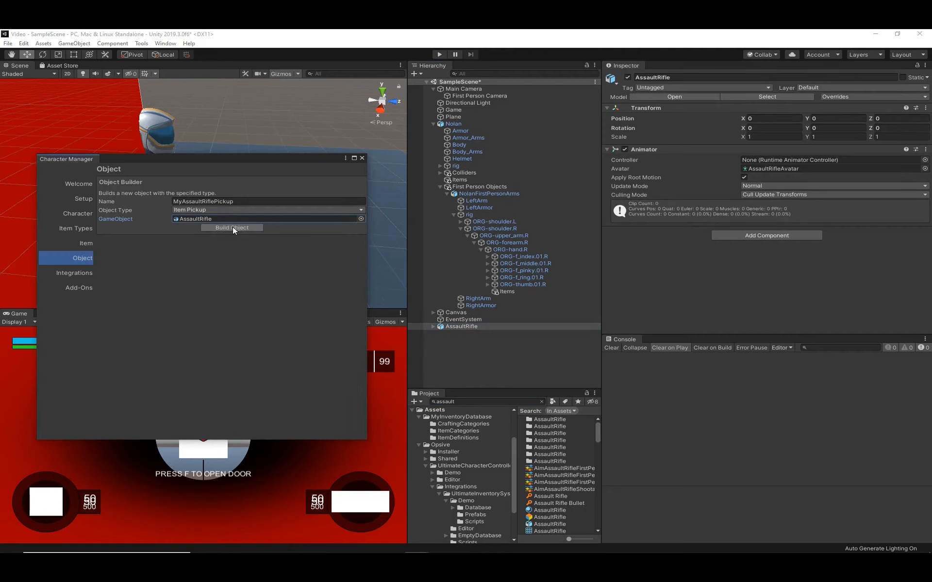
- Build the pickup, save it as MyAssaultRiflePickup.prefab in the Assets folder, and place the prefab in the scene
click(233, 227)
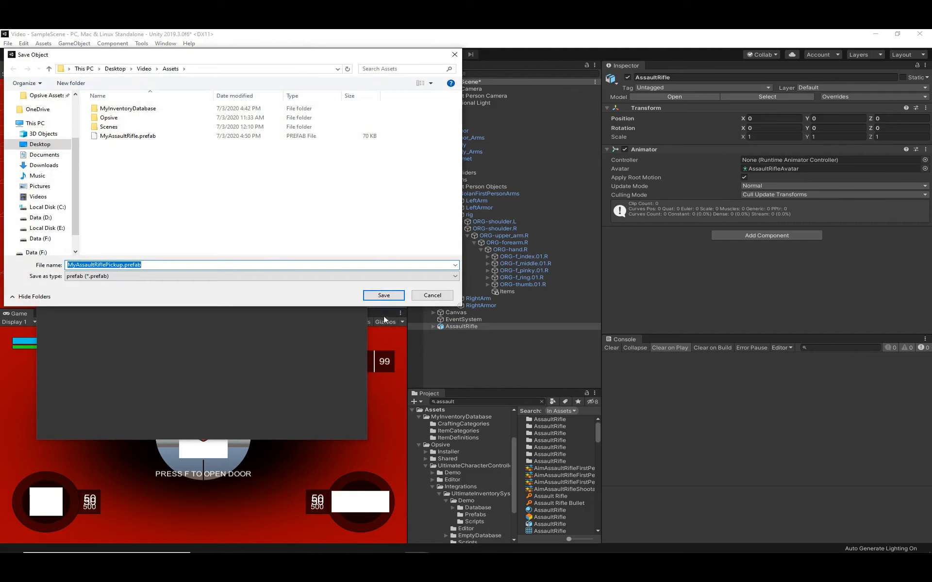
click(384, 295)
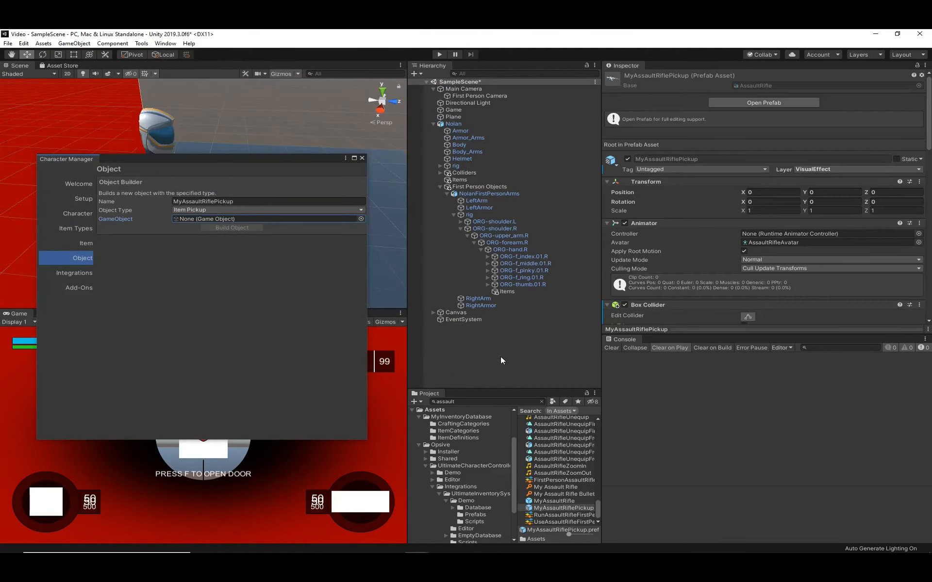
click(433, 410)
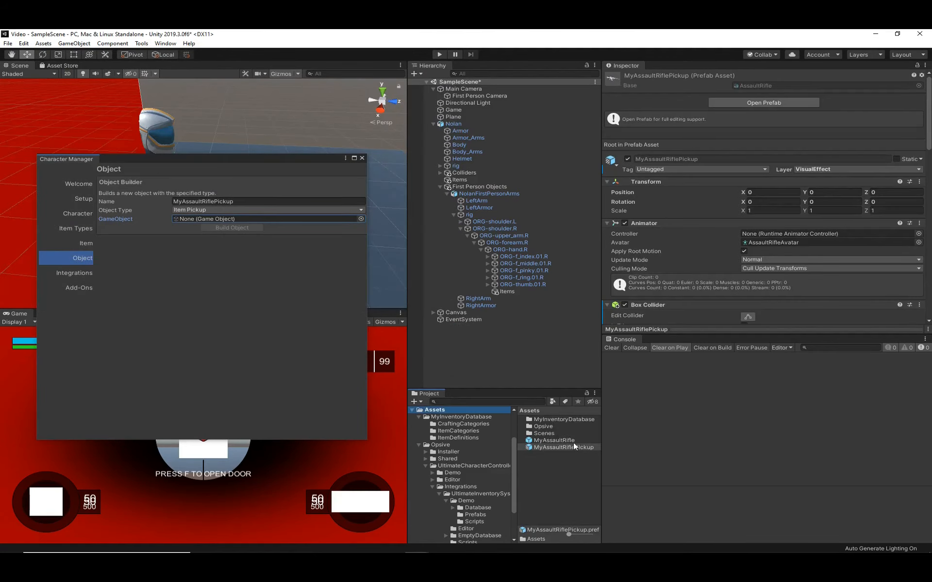
drag(563, 444, 499, 368)
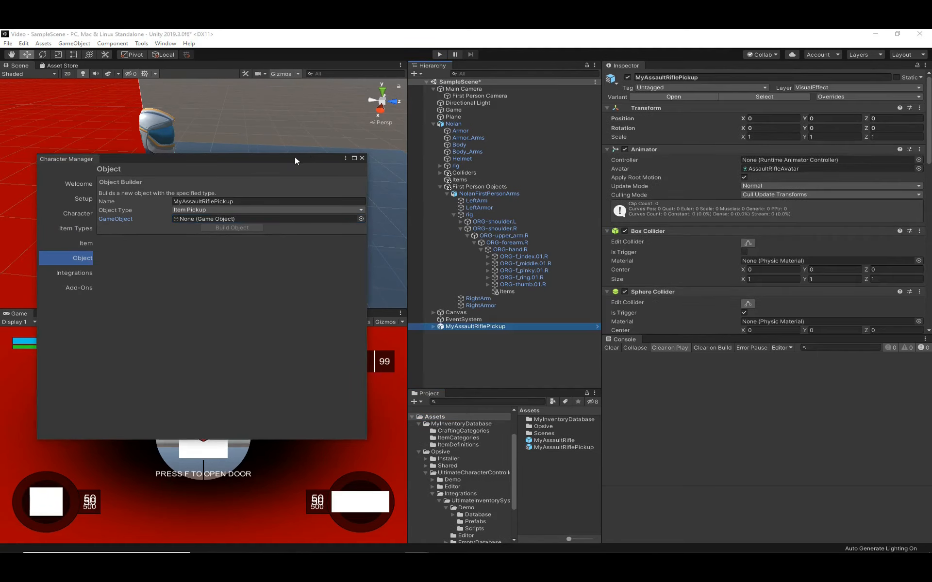
- Set up MyAssaultRiflePickup to work with the Ultimate Inventory System through the Character Manager's integration Object Setup
drag(295, 156, 0, 170)
scroll(753, 282, down, 10)
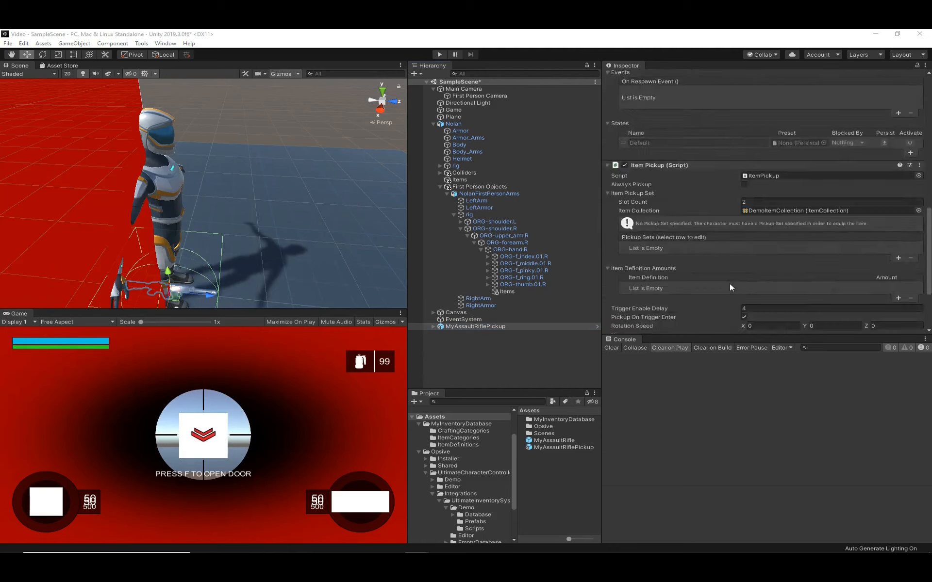
scroll(726, 284, up, 8)
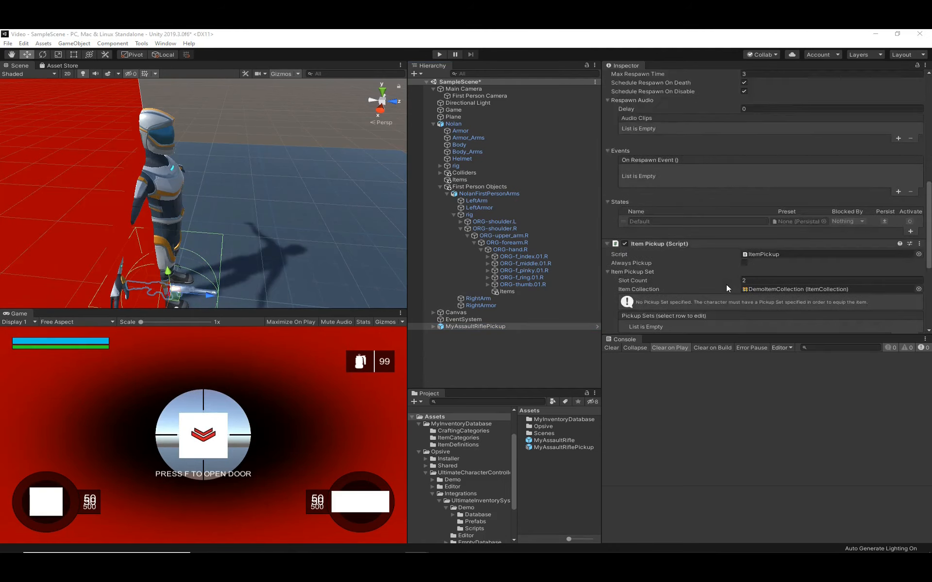
scroll(725, 284, down, 8)
scroll(708, 284, up, 3)
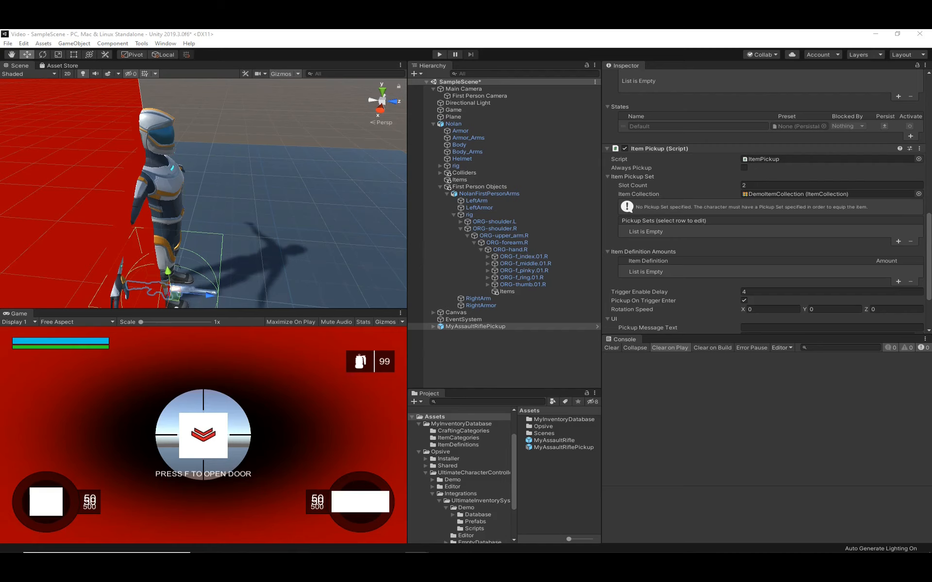
drag(0, 158, 262, 169)
click(157, 284)
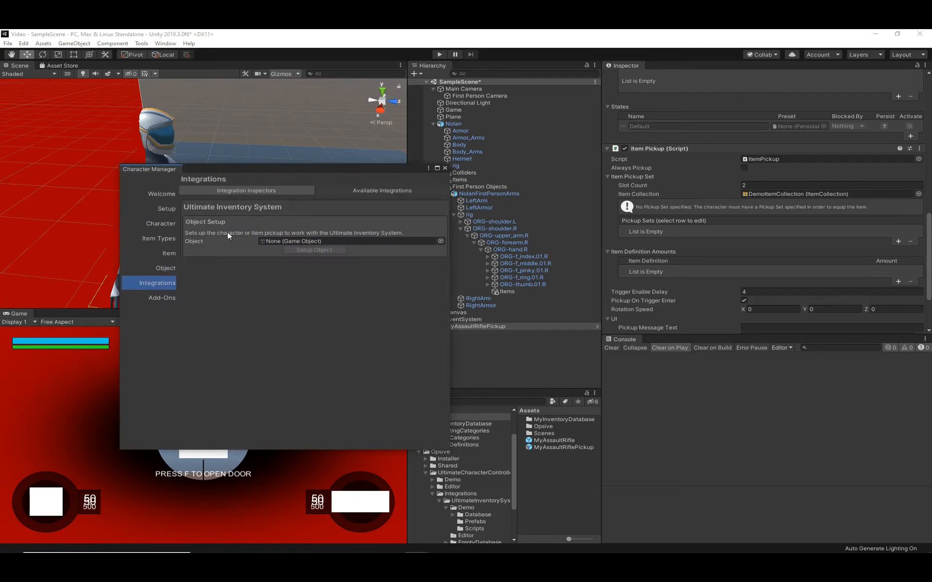
drag(293, 170, 214, 169)
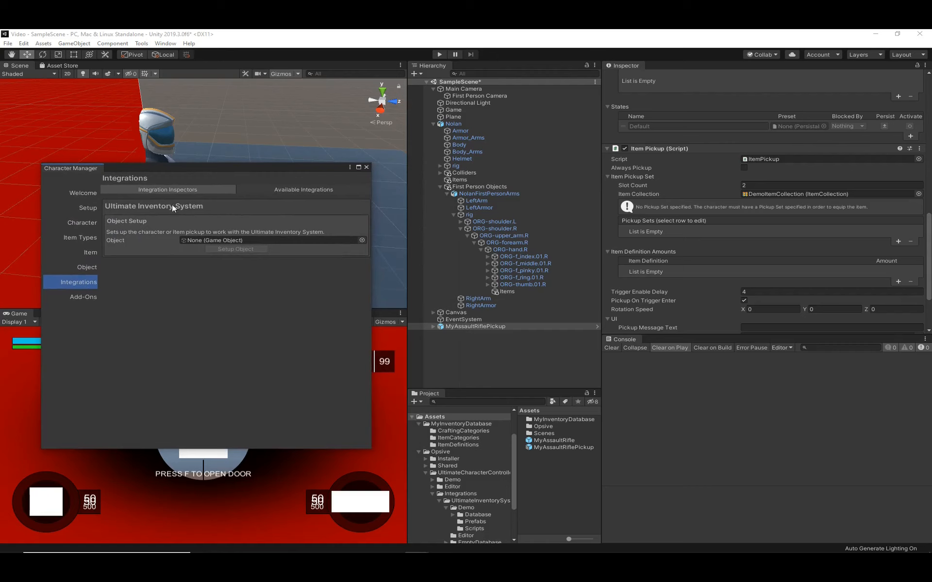
drag(458, 326, 226, 249)
click(227, 249)
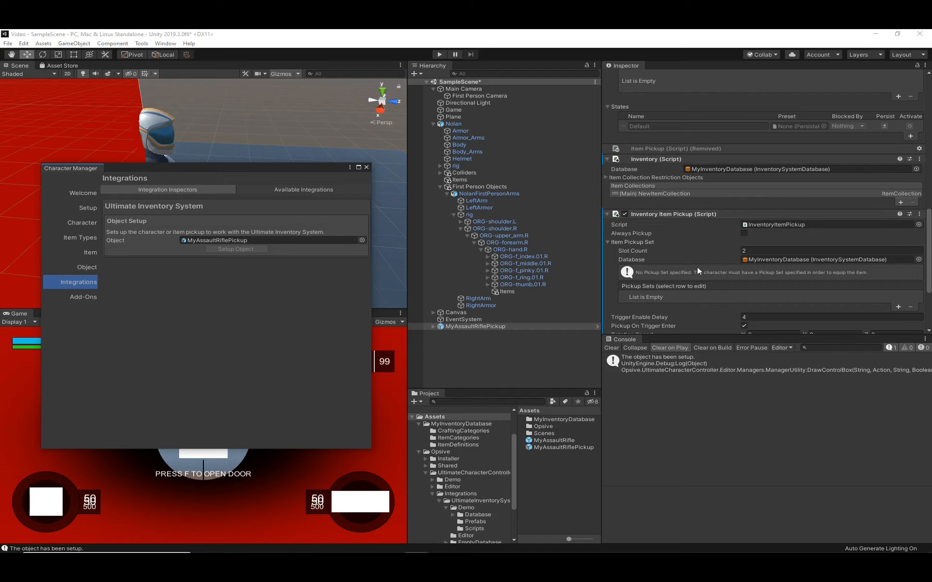
- Add two item entries with amounts 1 and 150 to NewItemCollection in the pickup's Inventory component
scroll(678, 252, down, 5)
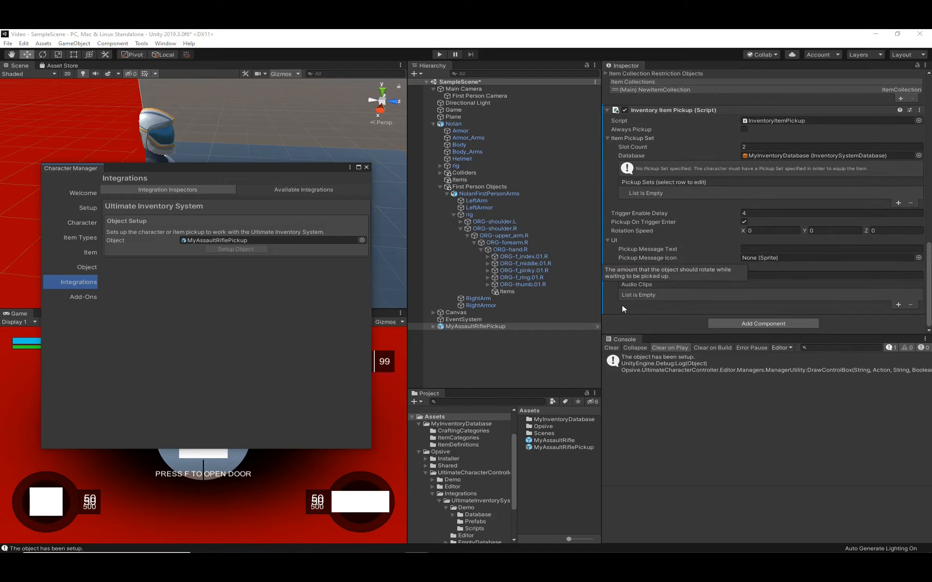
scroll(709, 225, up, 6)
scroll(692, 249, down, 6)
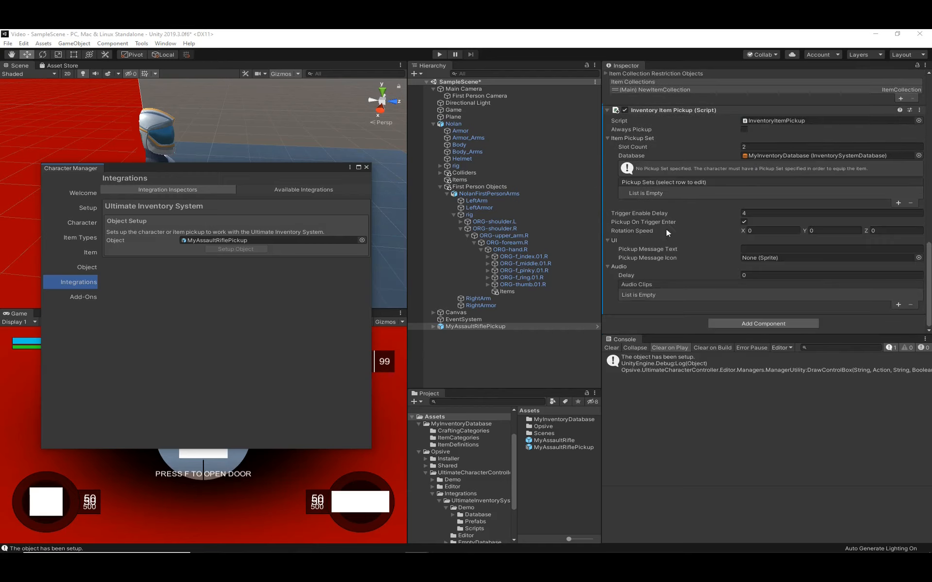
scroll(647, 182, up, 6)
click(665, 170)
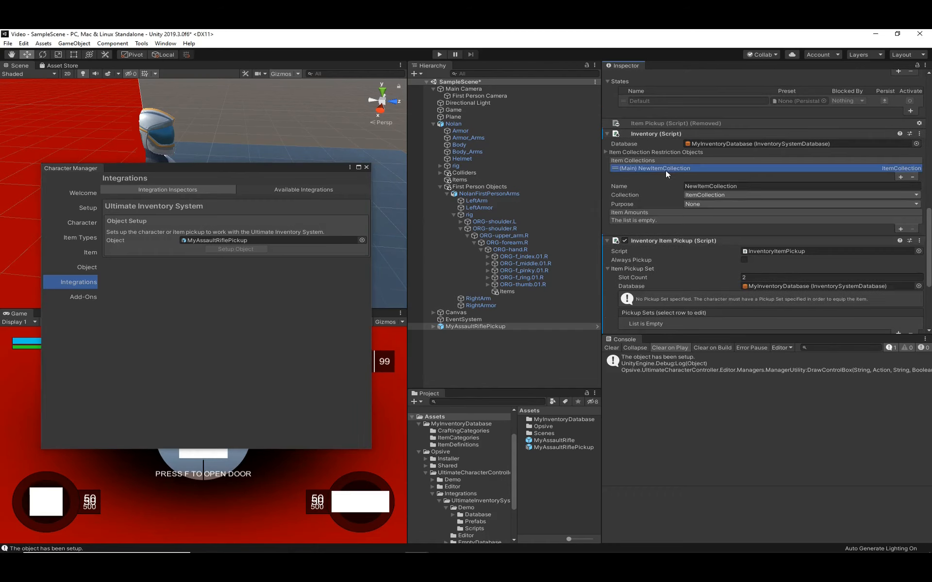
click(365, 167)
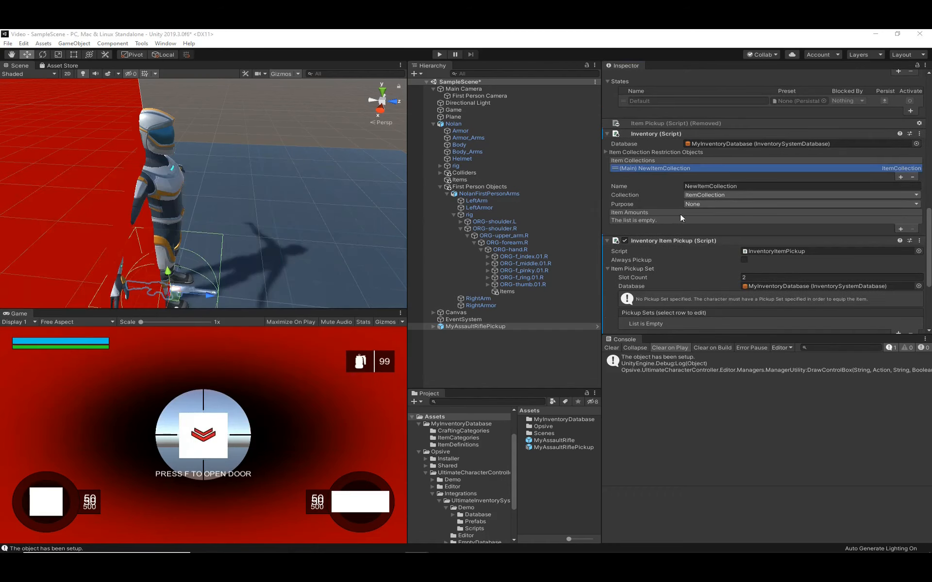
click(900, 228)
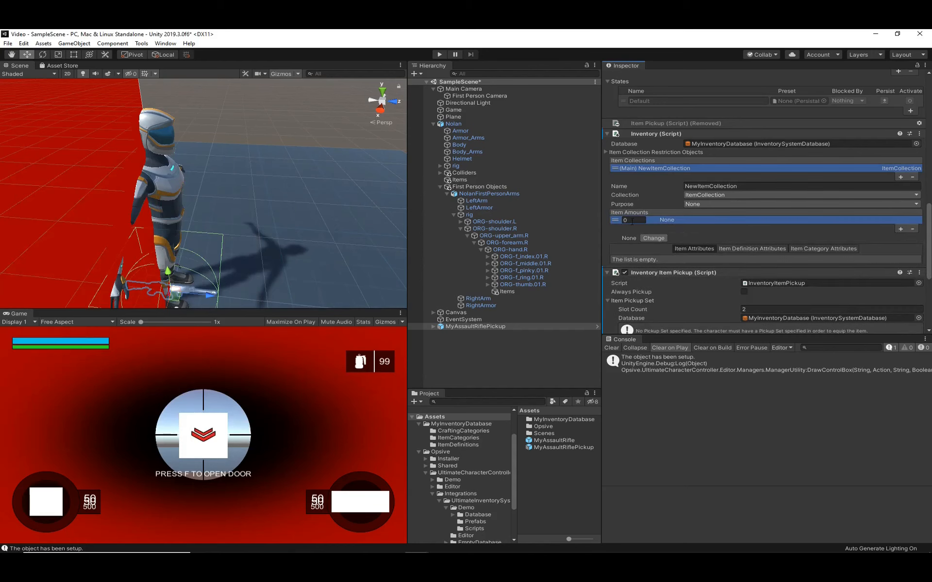
click(633, 221)
text(1)
click(901, 228)
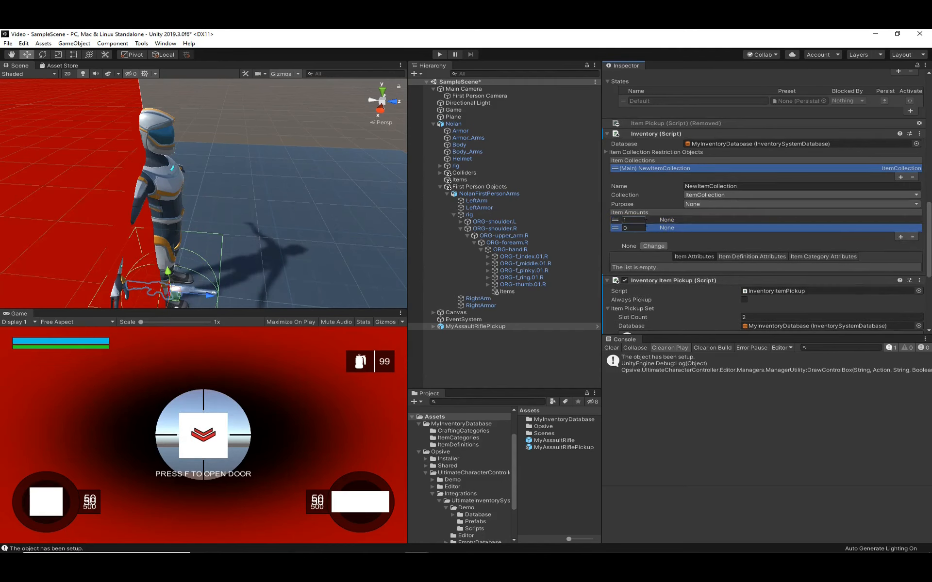
click(630, 228)
text(15)
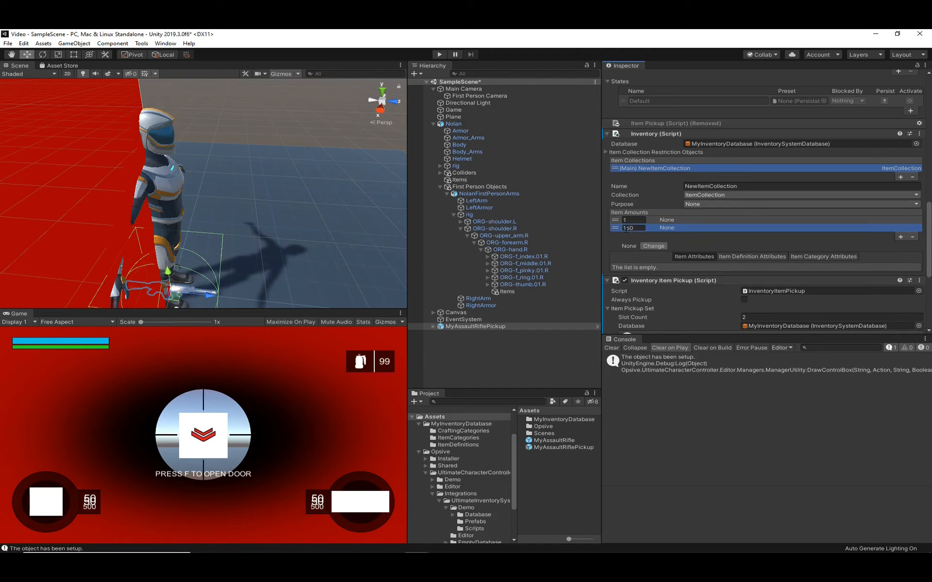
- Assign My Assault Rifle Bullet to the entry with amount 150 and My Assault Rifle to the entry with amount 1
click(657, 248)
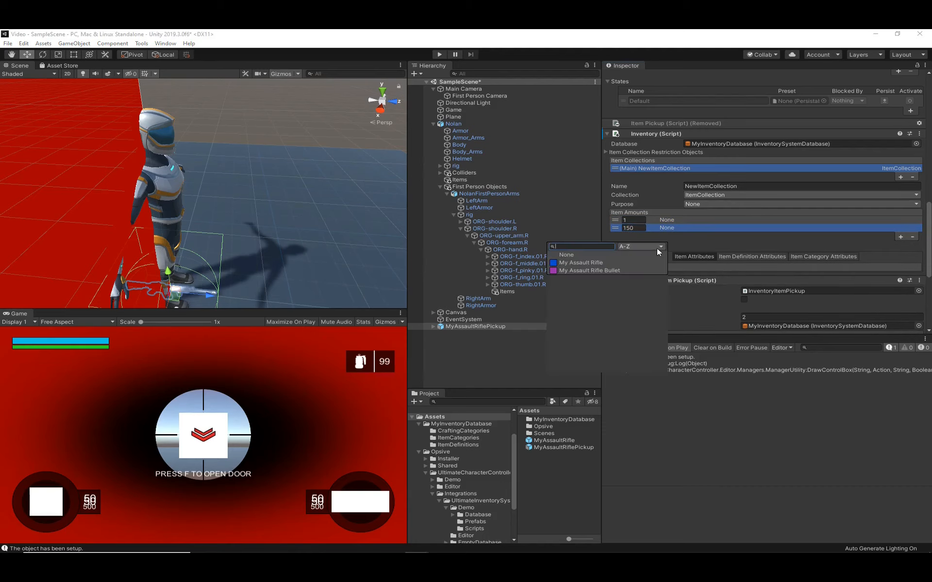
click(603, 270)
click(650, 278)
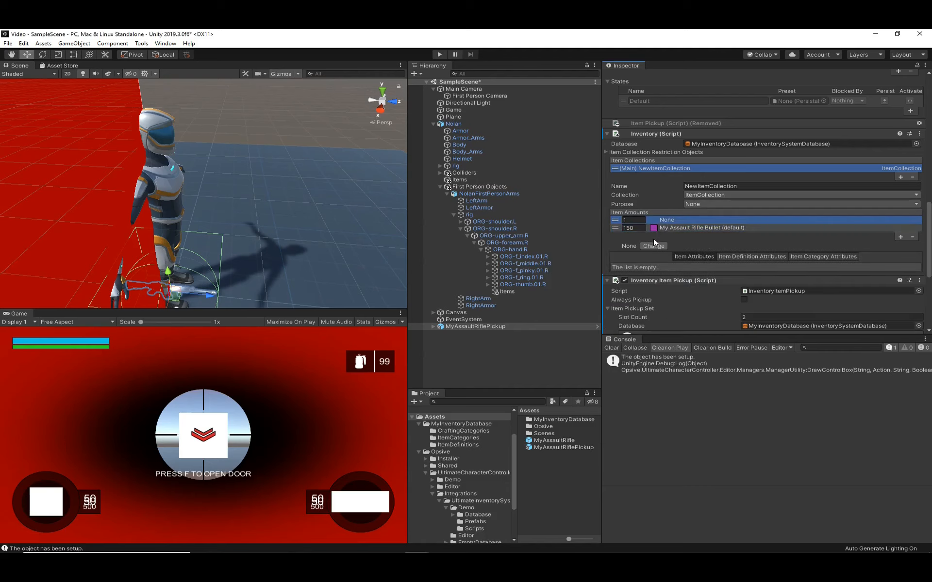
click(653, 246)
click(651, 263)
click(679, 266)
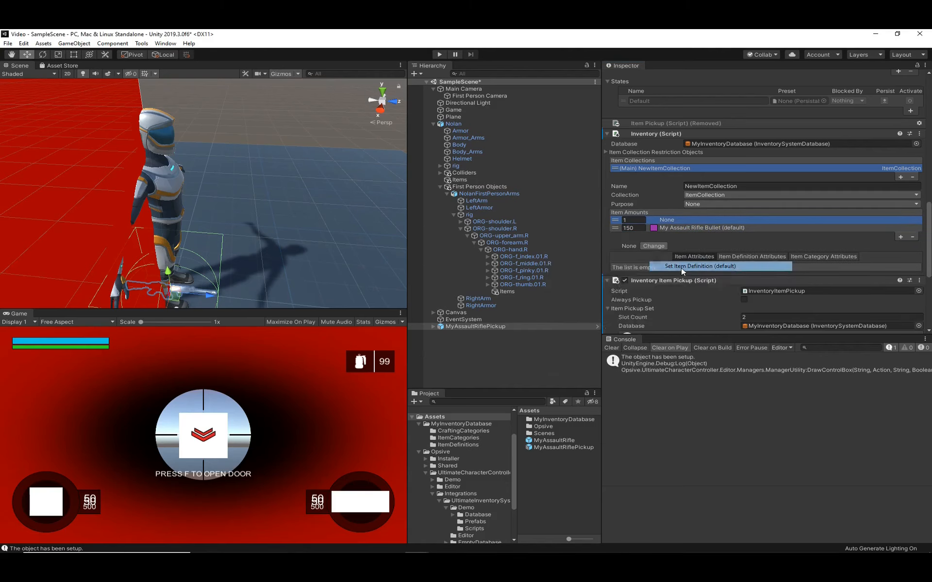
- Move MyAssaultRiflePickup away from Nolan in the scene so it floats above the plane, and clear the selection
scroll(218, 270, down, 3)
drag(217, 268, 336, 216)
drag(386, 235, 407, 237)
click(496, 356)
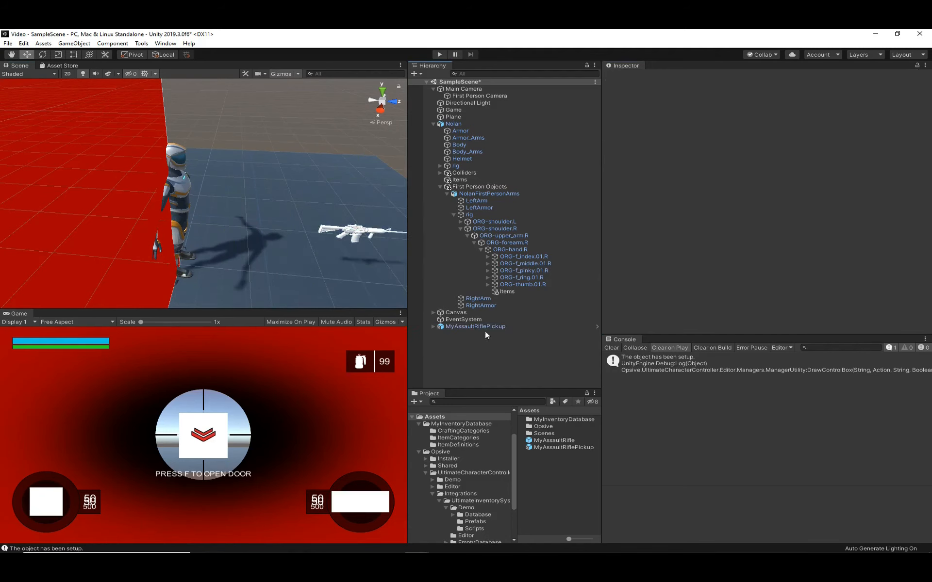
- Run the scene, switch the camera perspective, walk Nolan into the rifle pickup to test it, and stop play mode
click(440, 55)
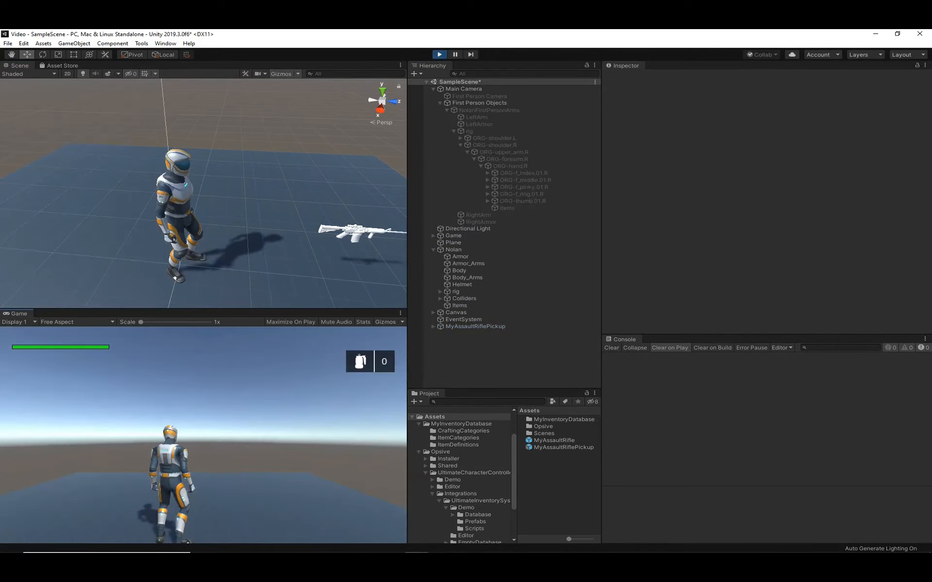
key(v)
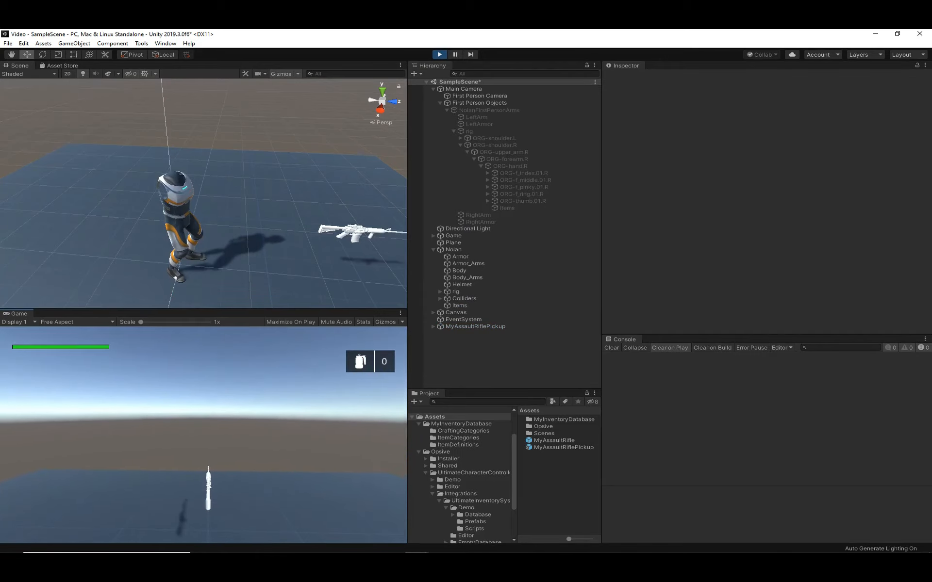
key(w)
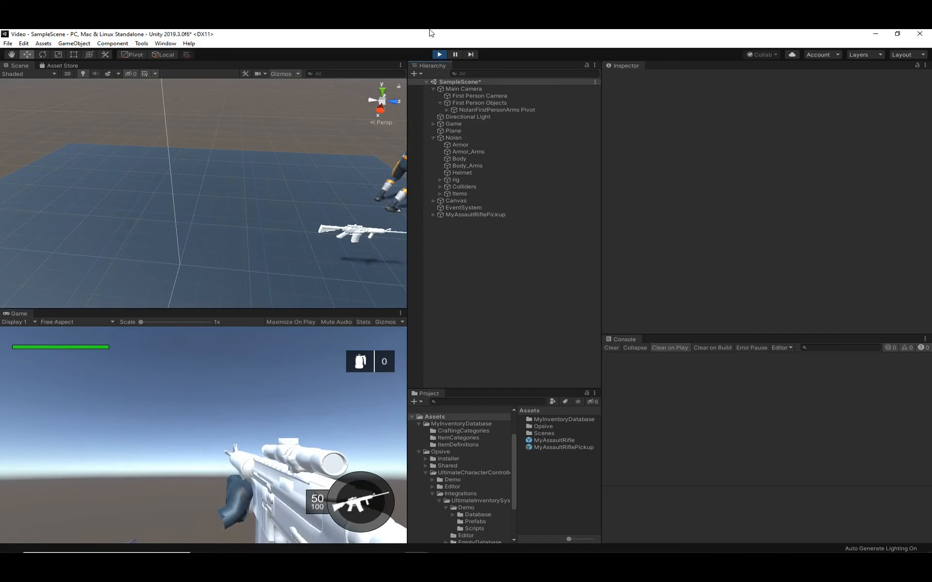
click(439, 54)
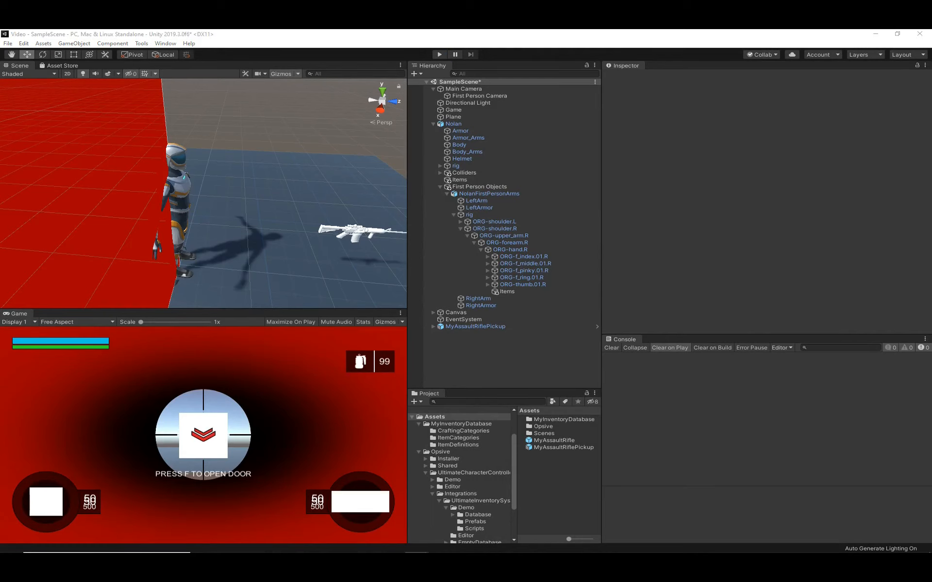
- Bring the Inventory Manager into view and examine Nolan's bridge, inventory and Inventory System Item Set Manager components
drag(0, 170, 258, 138)
click(451, 123)
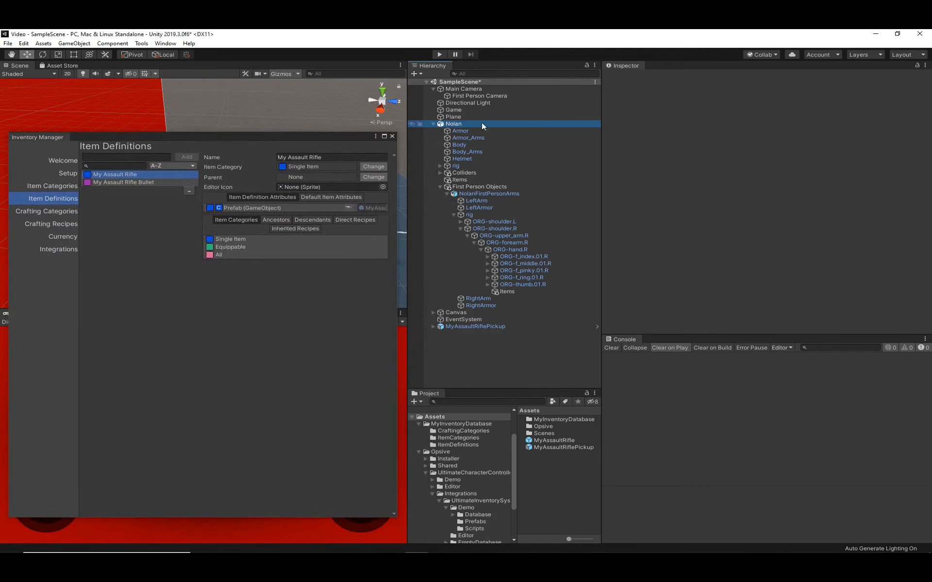
scroll(646, 232, down, 10)
scroll(646, 232, down, 15)
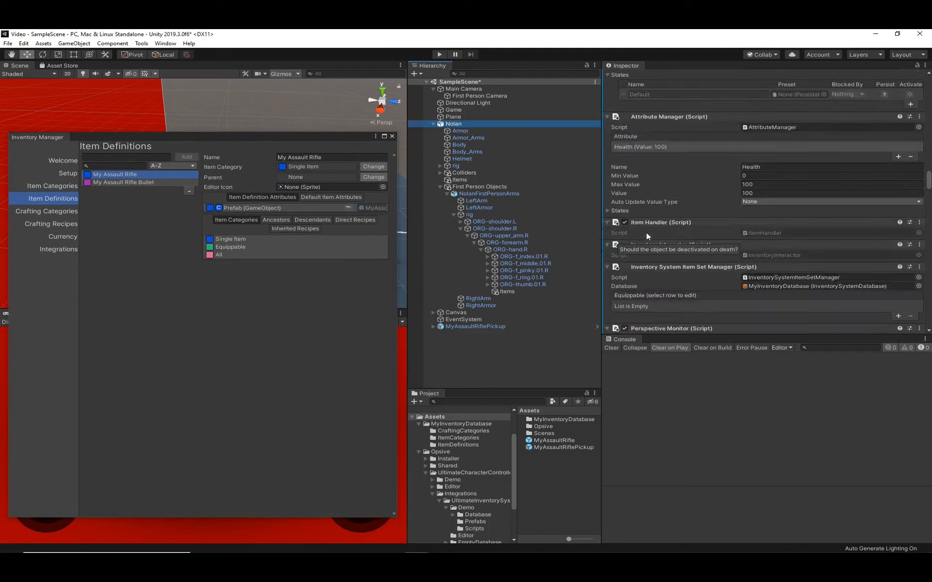
scroll(646, 232, down, 10)
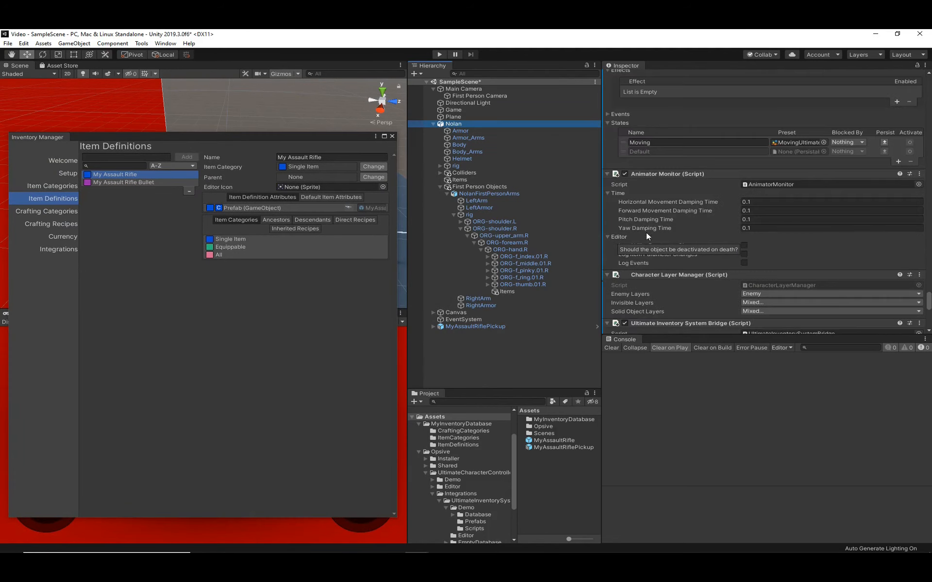
scroll(722, 290, down, 3)
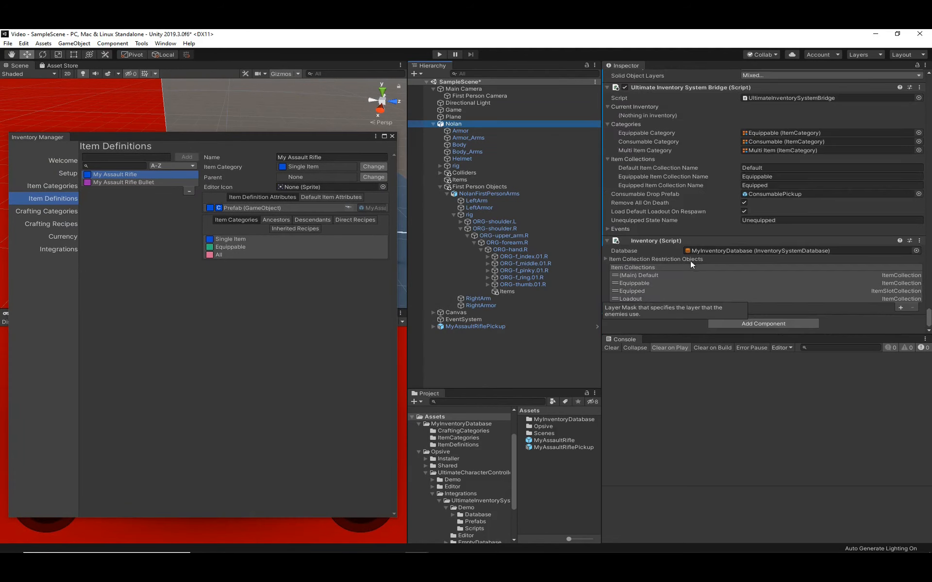
scroll(690, 260, up, 10)
scroll(677, 264, down, 10)
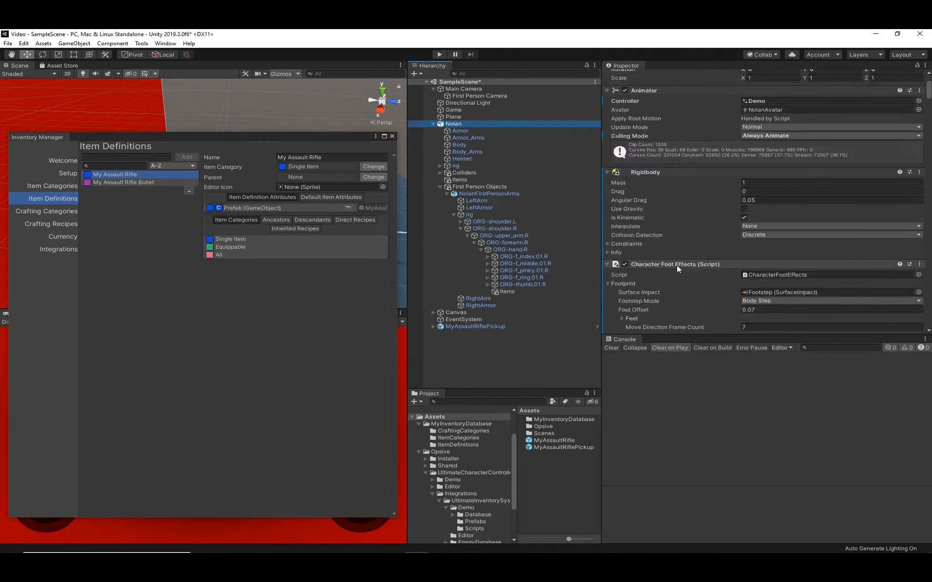
click(606, 168)
scroll(635, 226, up, 15)
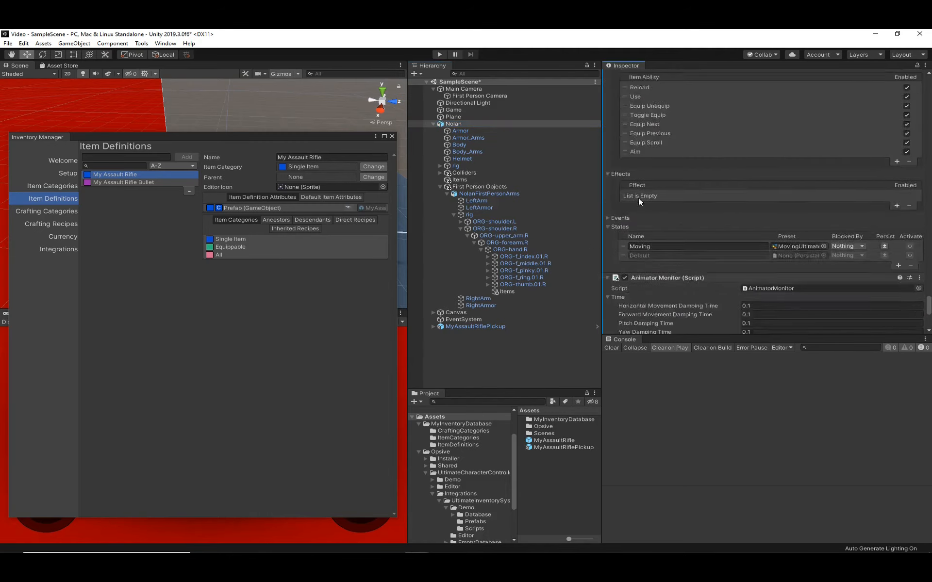
scroll(659, 217, up, 10)
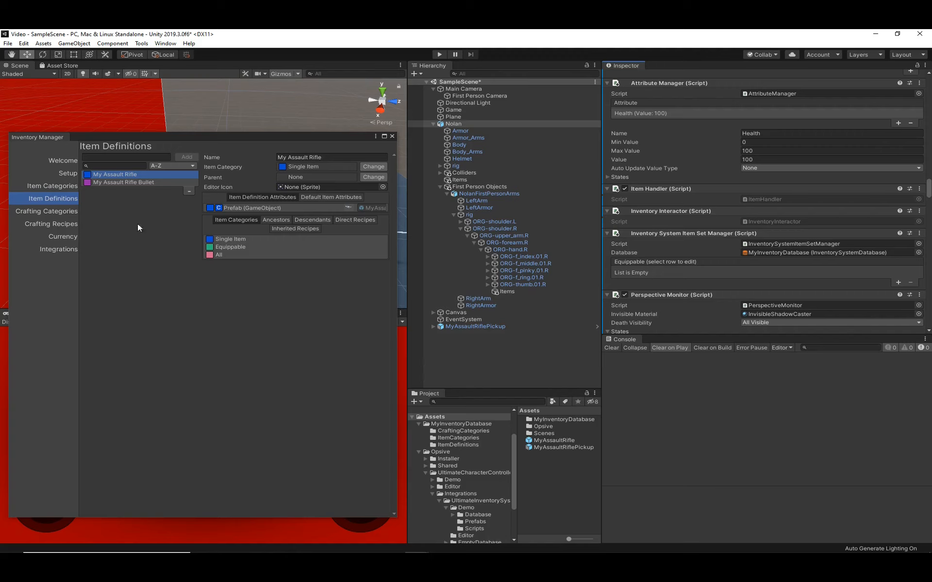
- Review Equippable's ExposedItemSet attribute in the item categories, and try overriding it to true for Multi Item before reverting it to false
click(53, 183)
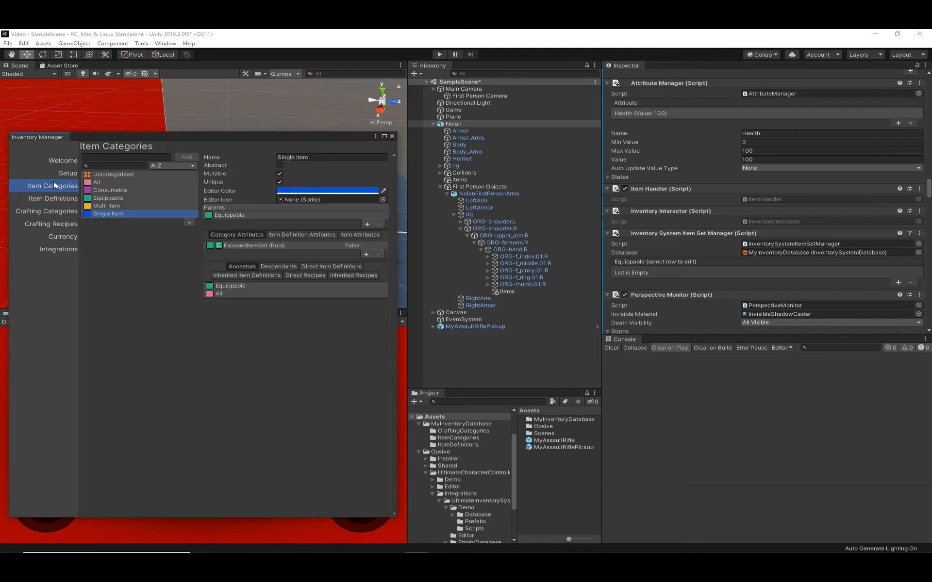
click(97, 199)
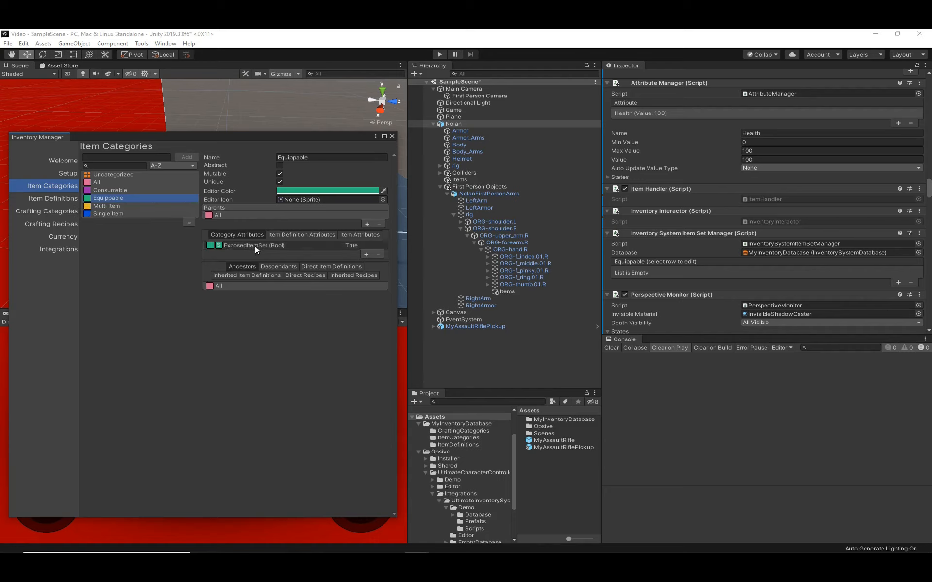
click(110, 207)
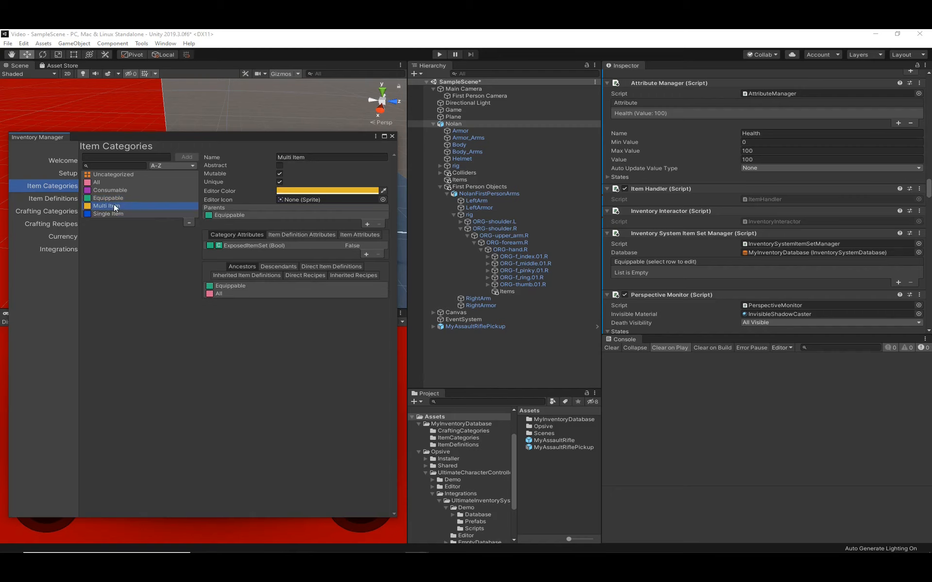
click(264, 248)
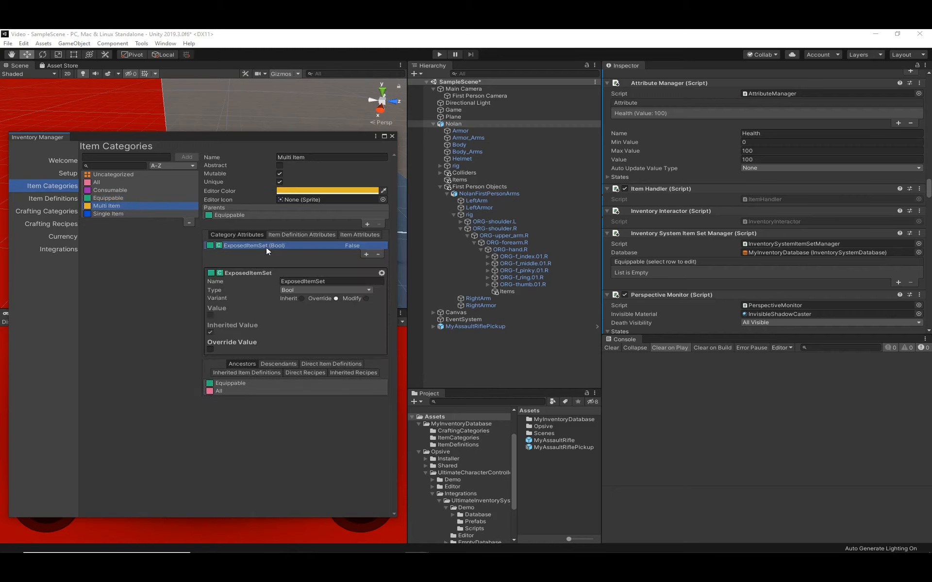
click(212, 348)
scroll(697, 273, down, 3)
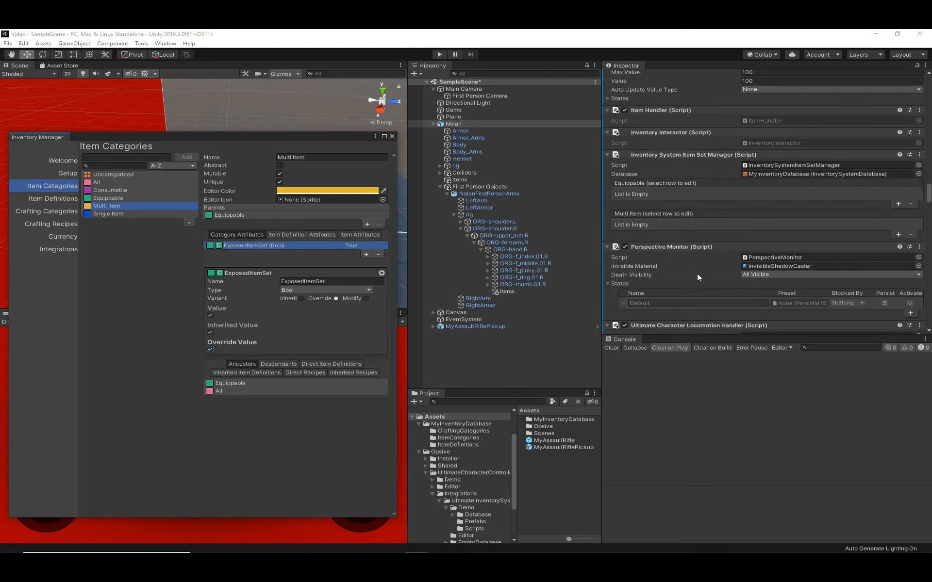
scroll(675, 190, up, 3)
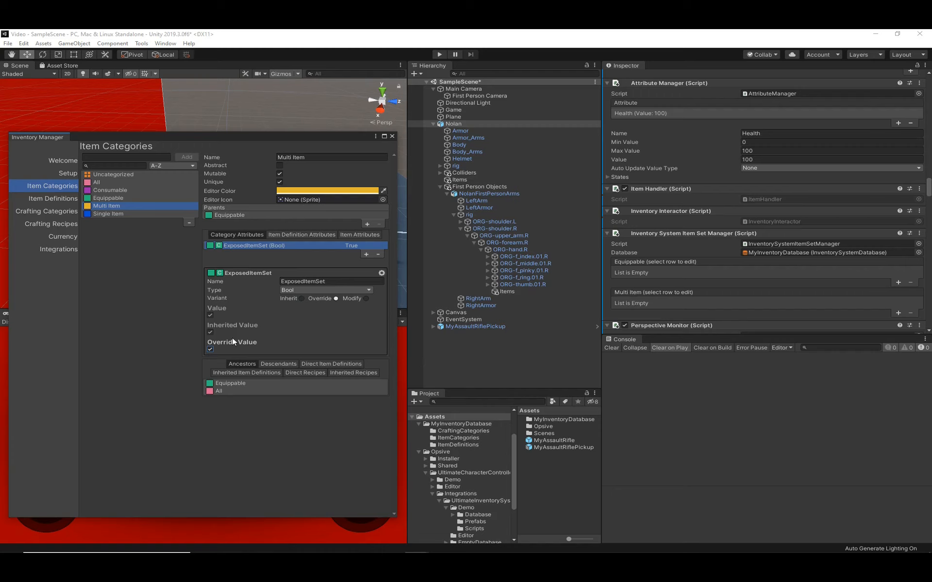
click(210, 350)
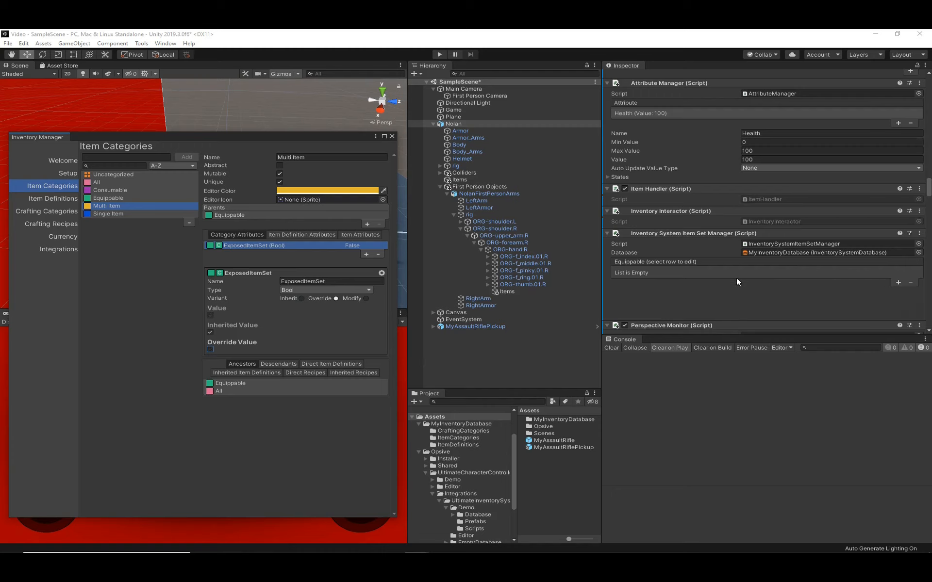
- Compare the item definition attributes of the Multi Item and Single Item categories
click(306, 232)
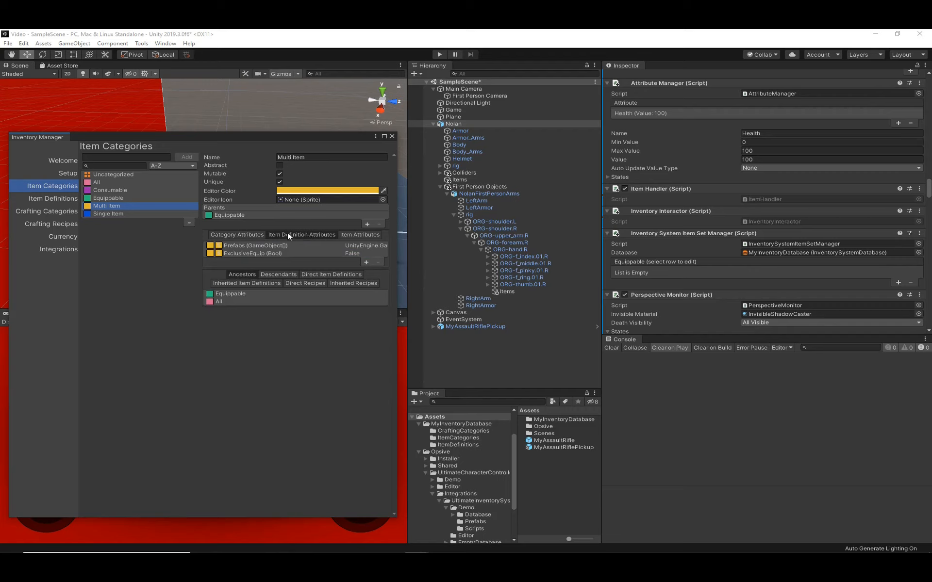
click(109, 213)
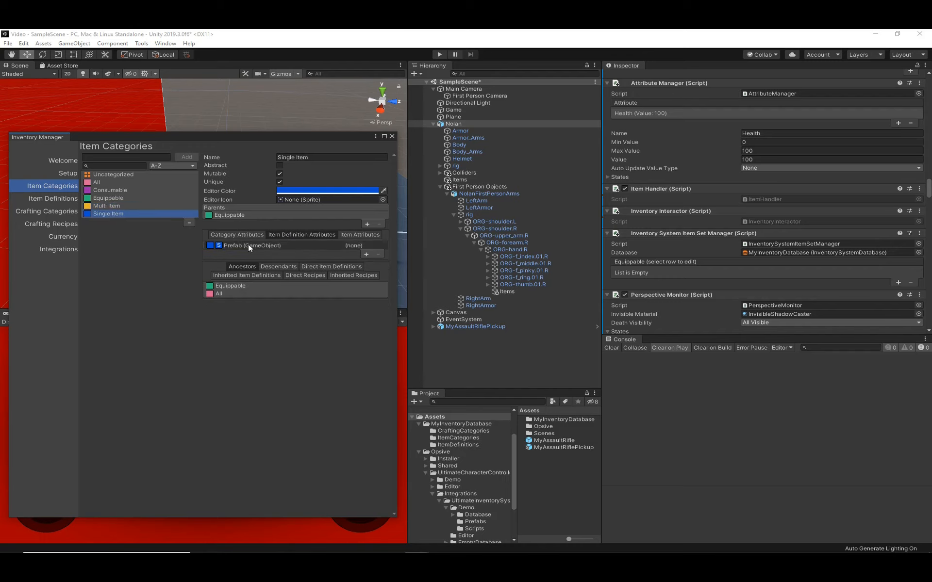
click(121, 206)
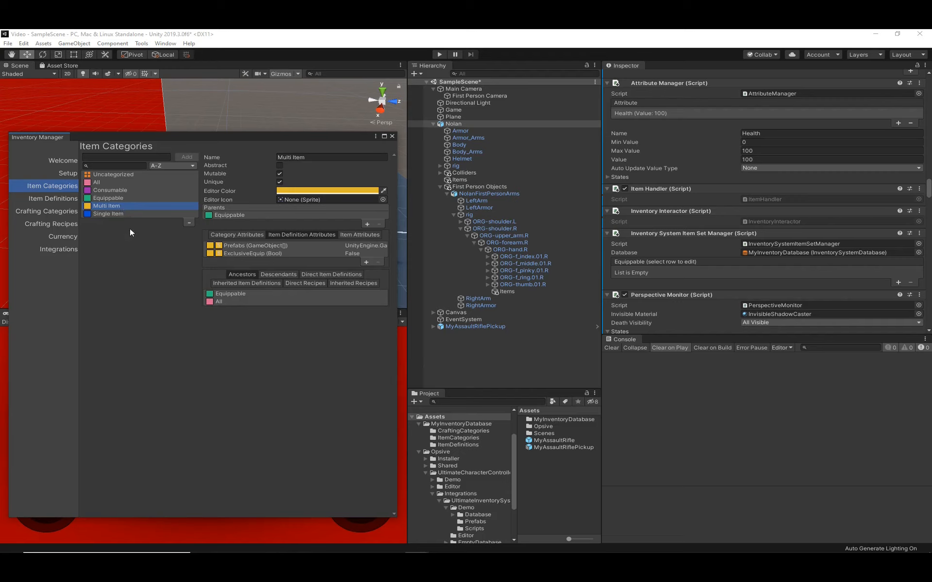
- Set the override size of Multi Item's Prefabs attribute to 2, and open the category's ExclusiveEquip attribute
click(276, 246)
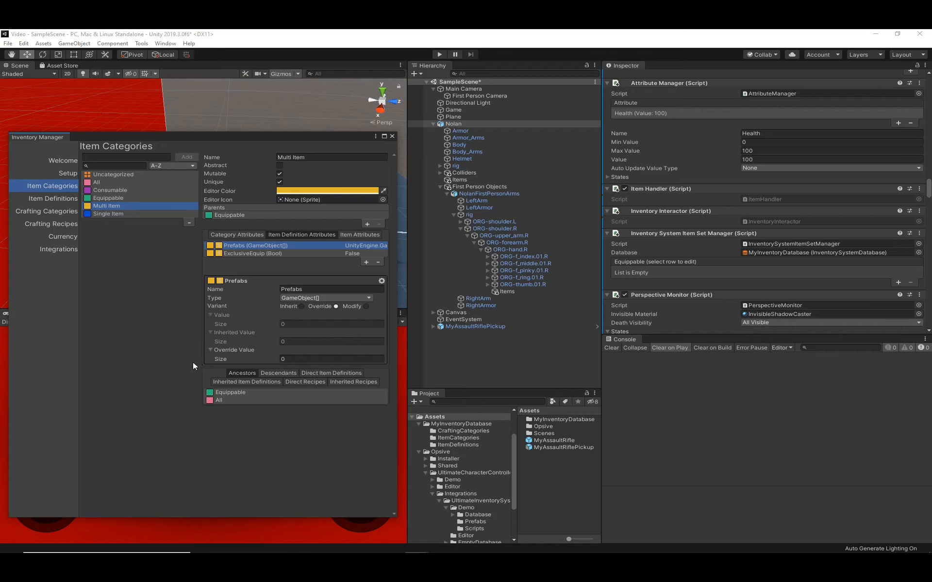
click(306, 359)
text(2)
key(Return)
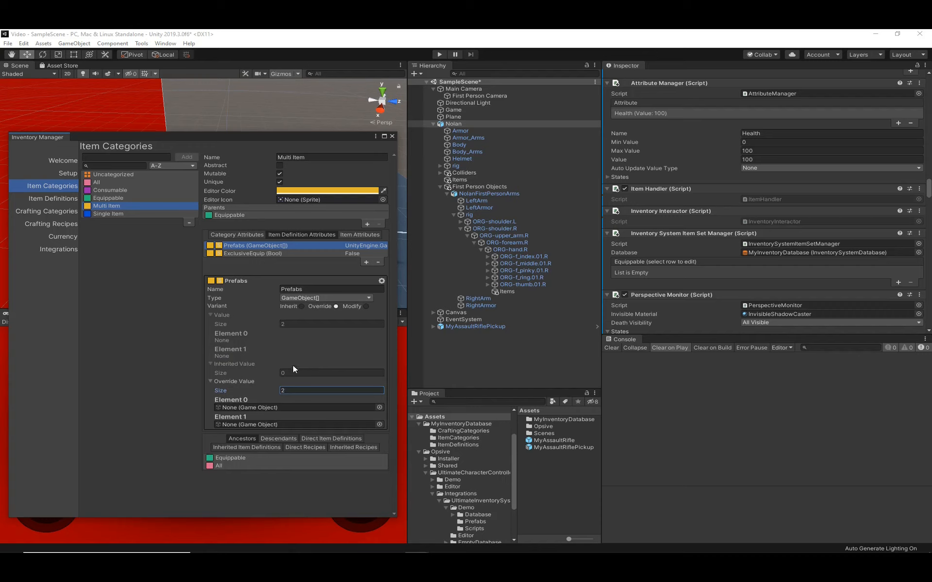
click(242, 399)
click(239, 254)
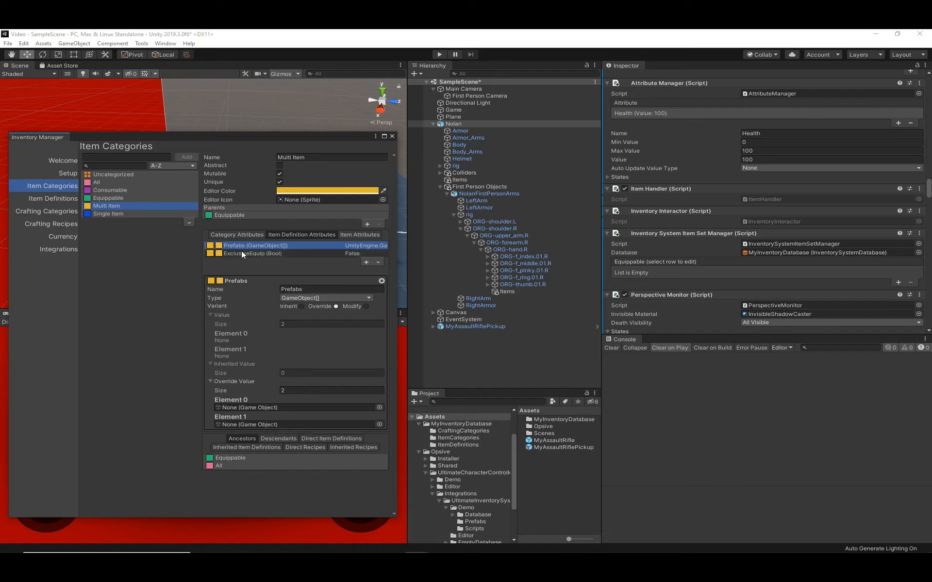